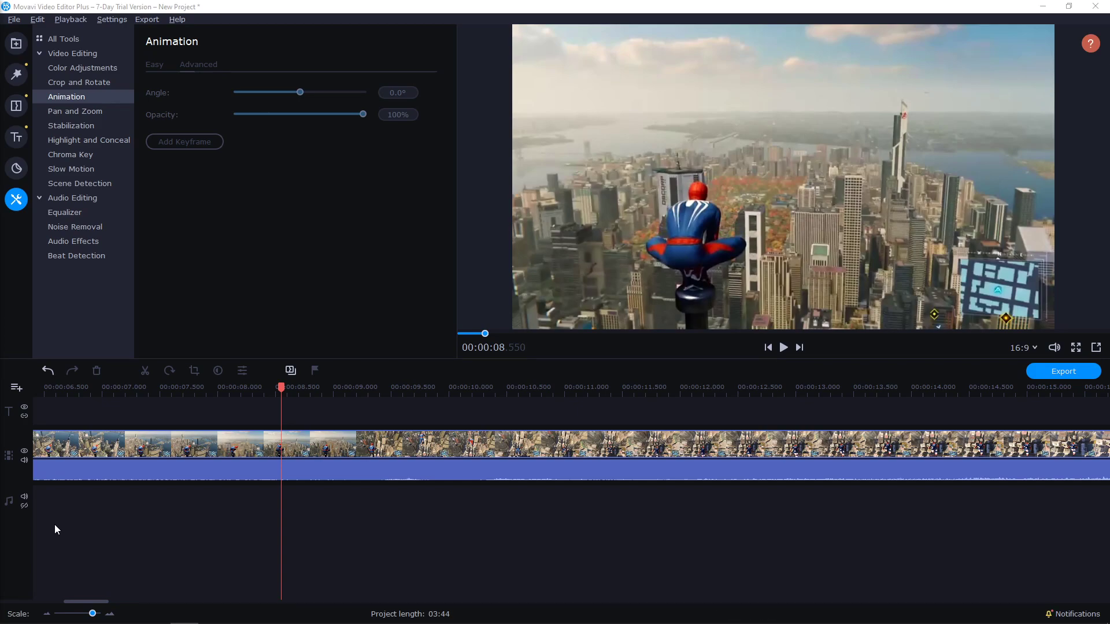
# Play the gameplay clip briefly, then stop with the playhead parked near 0:45.
pyautogui.click(140, 442)
pyautogui.press('space')
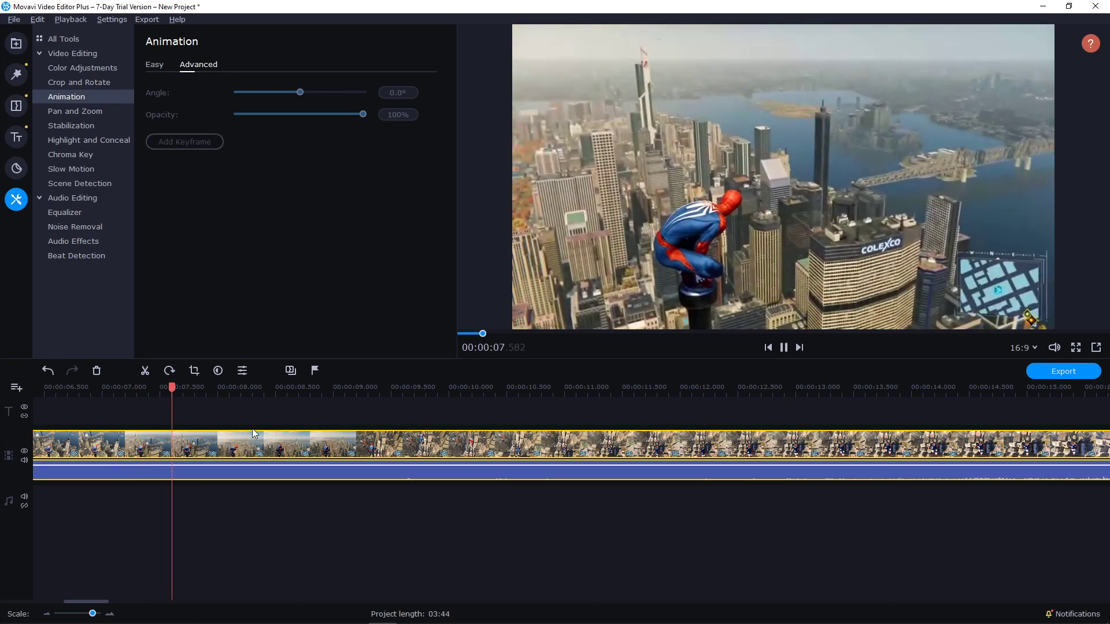
pyautogui.scroll(-6, 255, 433)
pyautogui.scroll(2, 272, 432)
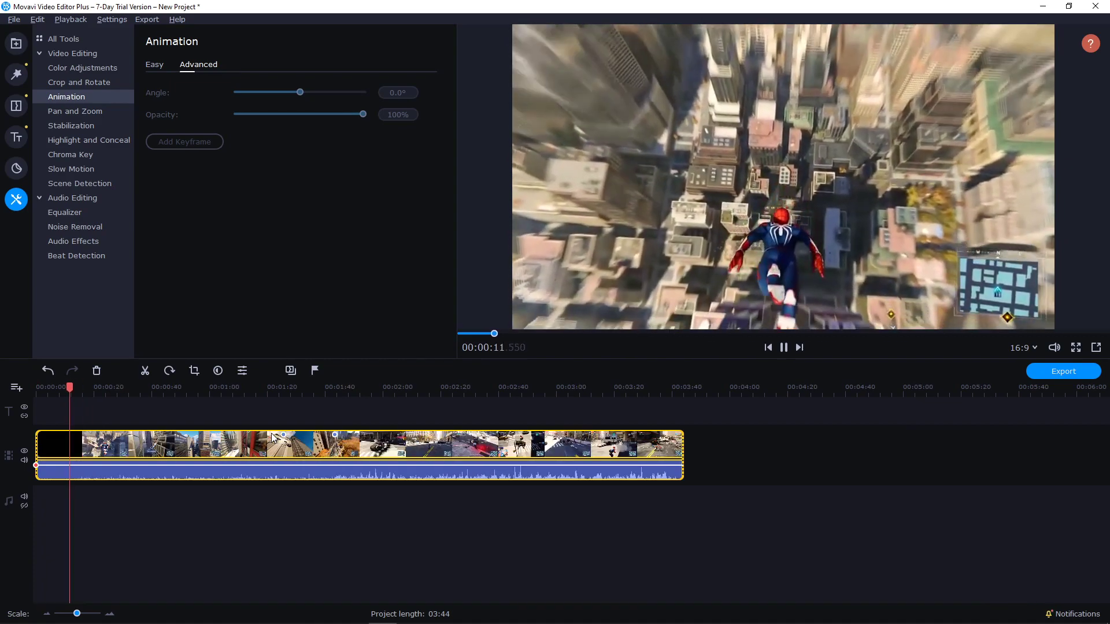
pyautogui.click(171, 391)
pyautogui.press('space')
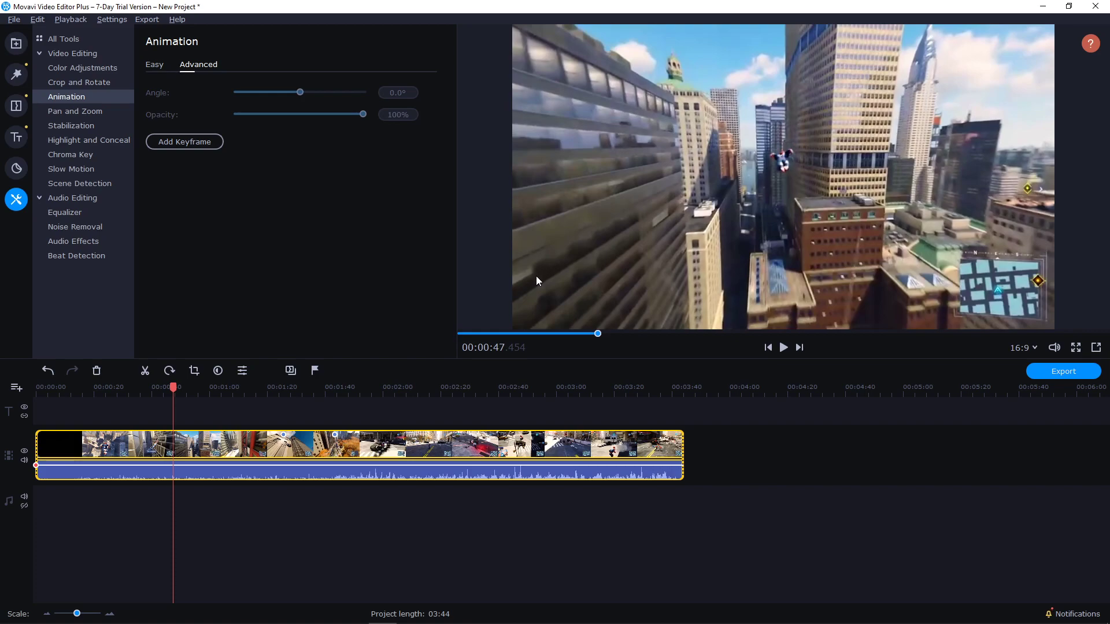
# Add an extra video track above the gameplay clip.
pyautogui.rightClick(719, 452)
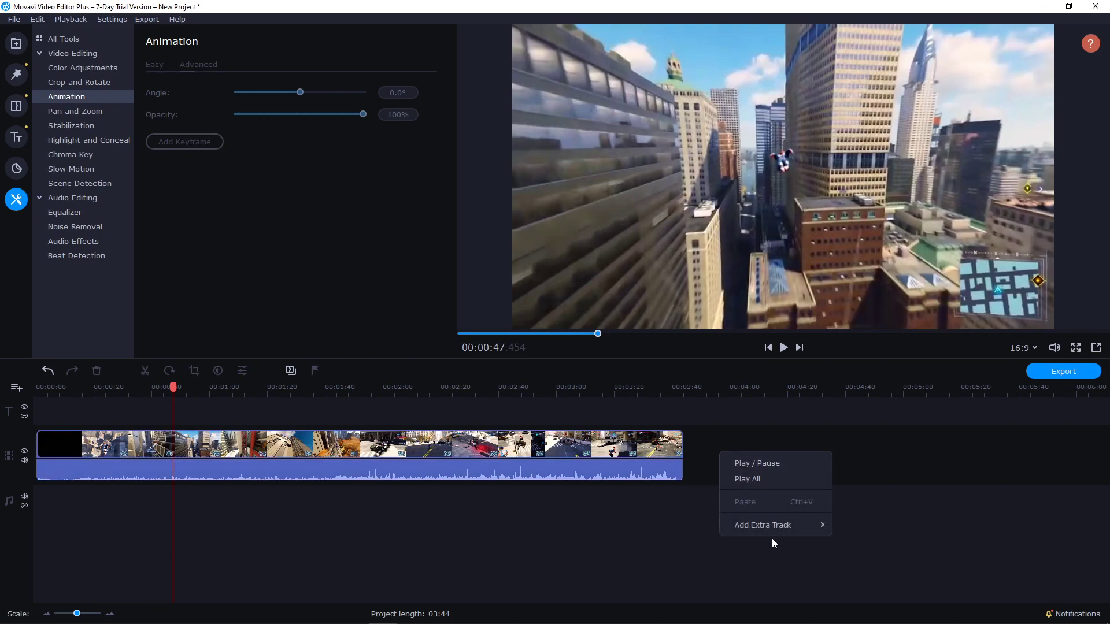
pyautogui.moveTo(767, 523)
pyautogui.click(882, 529)
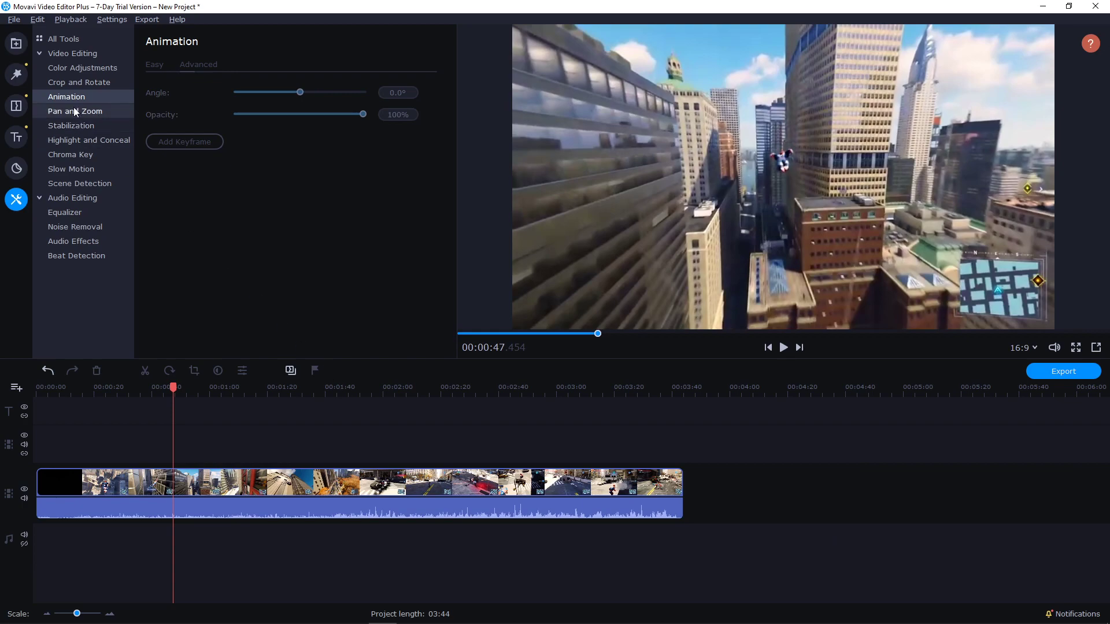
# Import logo.PNG into the Media Bin.
pyautogui.click(16, 47)
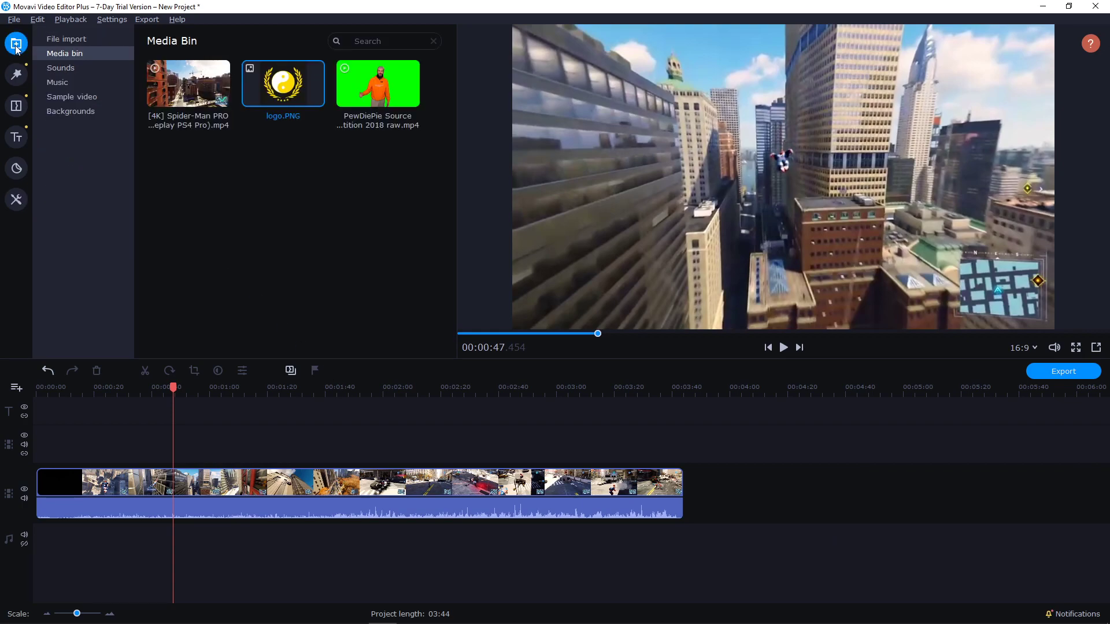
pyautogui.click(81, 41)
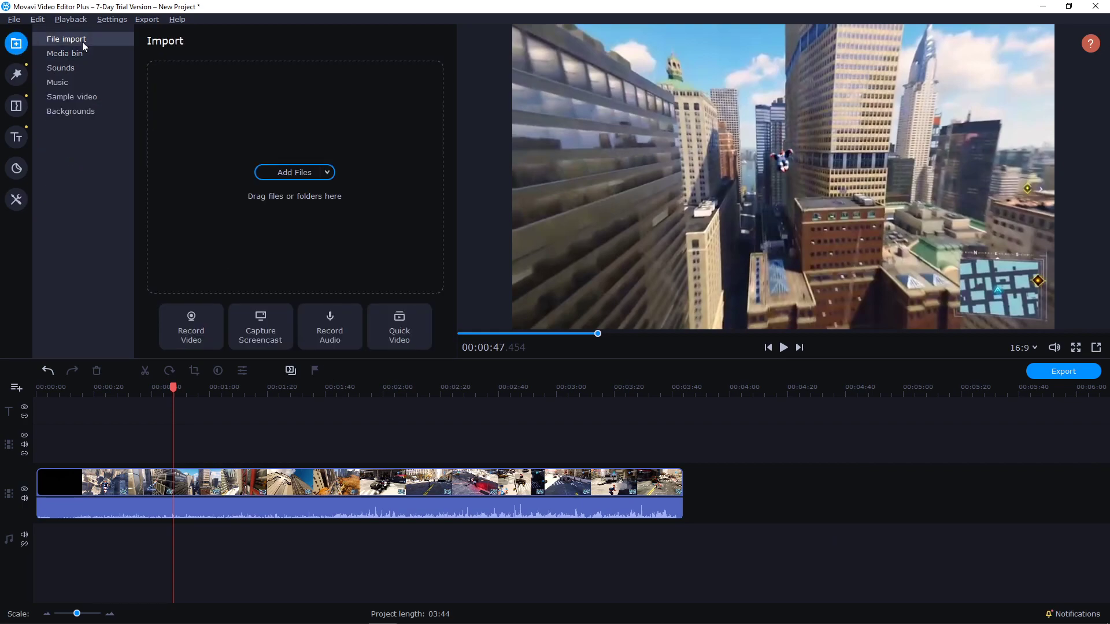
pyautogui.click(280, 169)
pyautogui.doubleClick(251, 185)
pyautogui.click(21, 76)
pyautogui.click(16, 44)
pyautogui.click(91, 54)
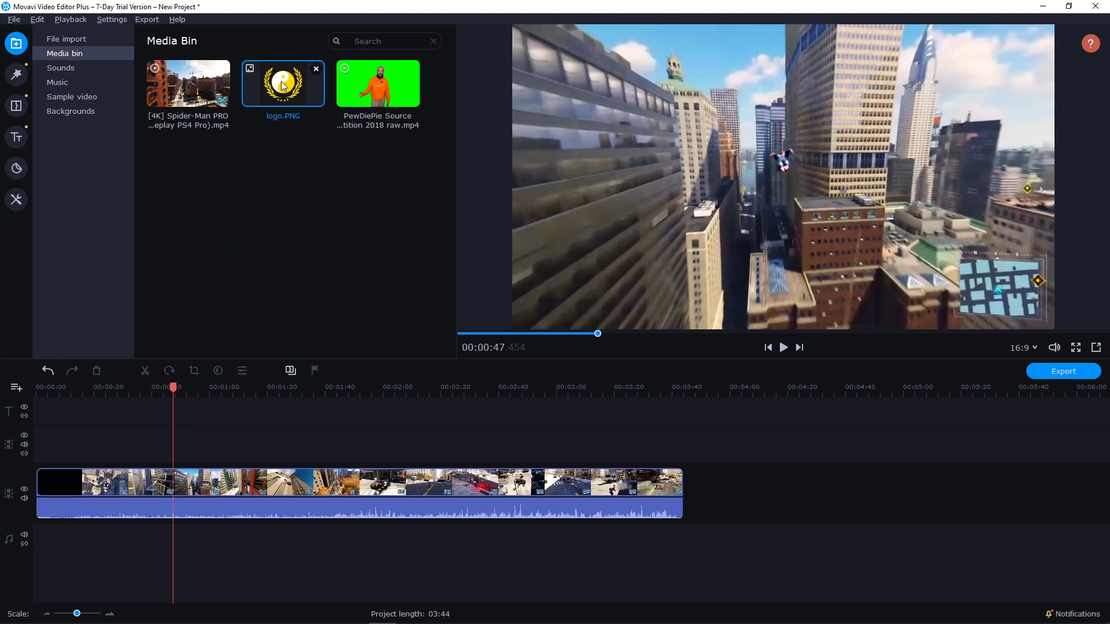
# Place logo.PNG on the new track at the playhead and preview the overlay.
pyautogui.moveTo(286, 80); pyautogui.dragTo(168, 446)
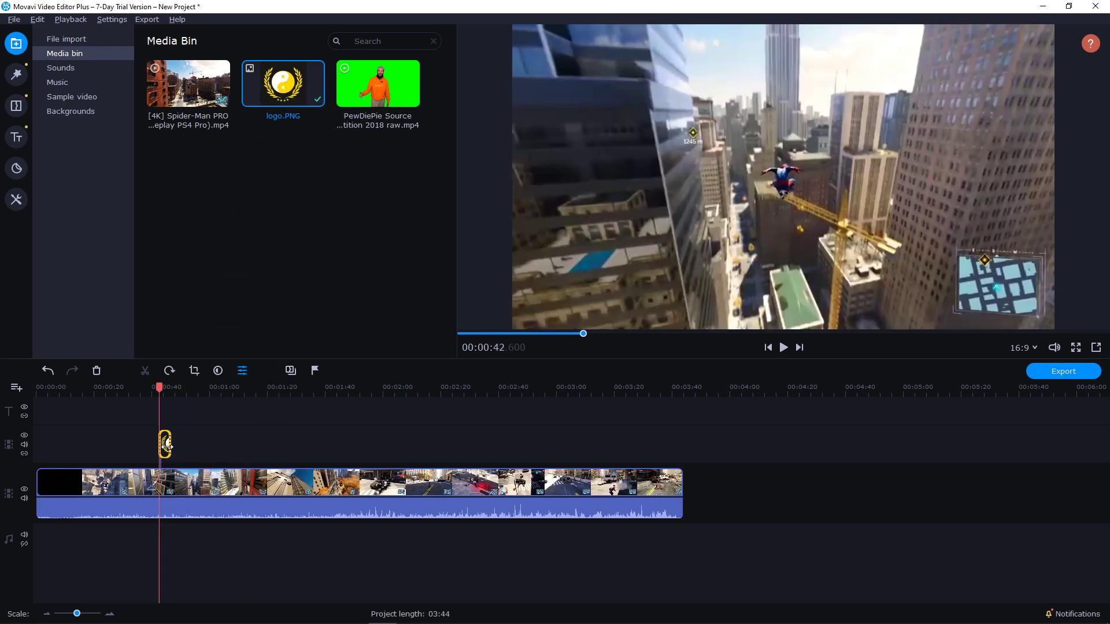
pyautogui.click(165, 386)
pyautogui.press('space')
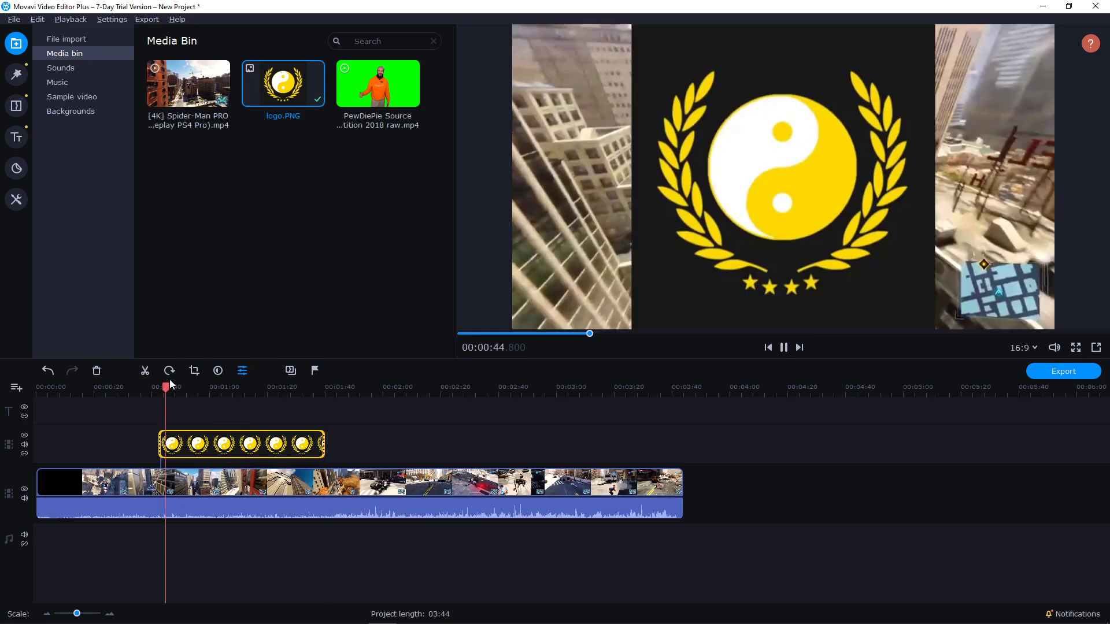
pyautogui.press('space')
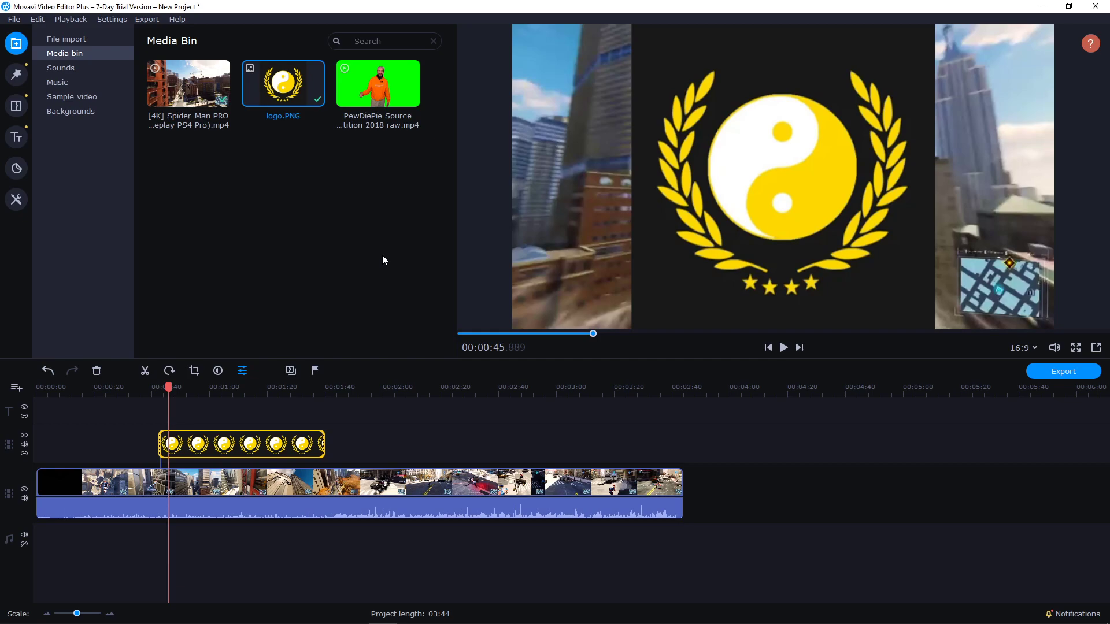
pyautogui.click(194, 397)
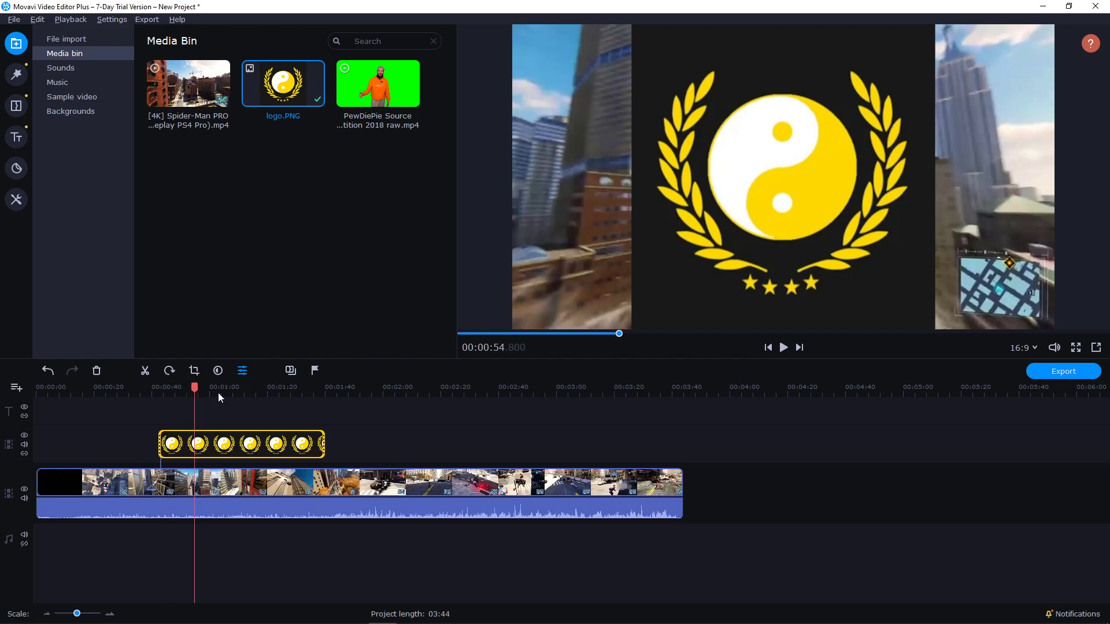
# Browse the pan-and-zoom, crop-and-rotate and colour tools, then open the logo clip's Overlay properties.
pyautogui.click(241, 405)
pyautogui.click(231, 451)
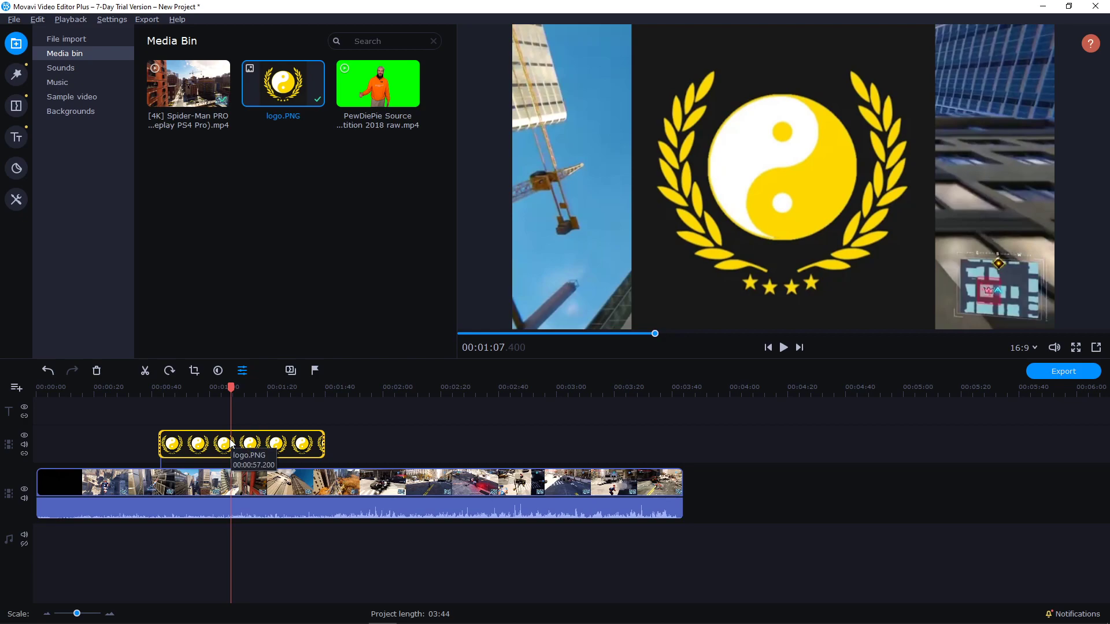
pyautogui.click(16, 200)
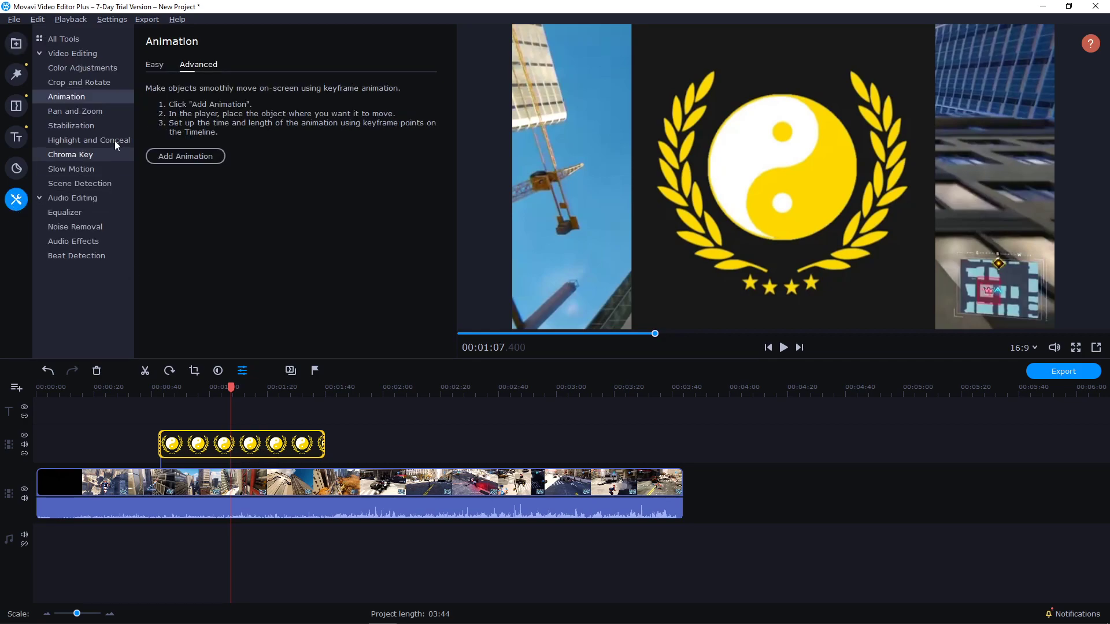
pyautogui.click(95, 114)
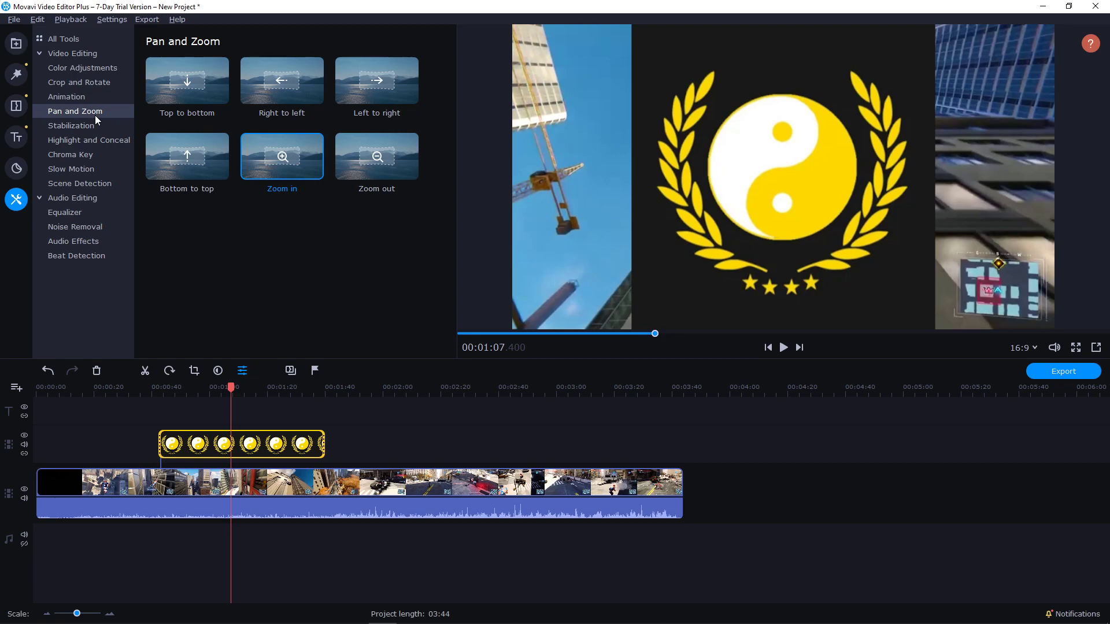
pyautogui.click(88, 82)
pyautogui.click(90, 68)
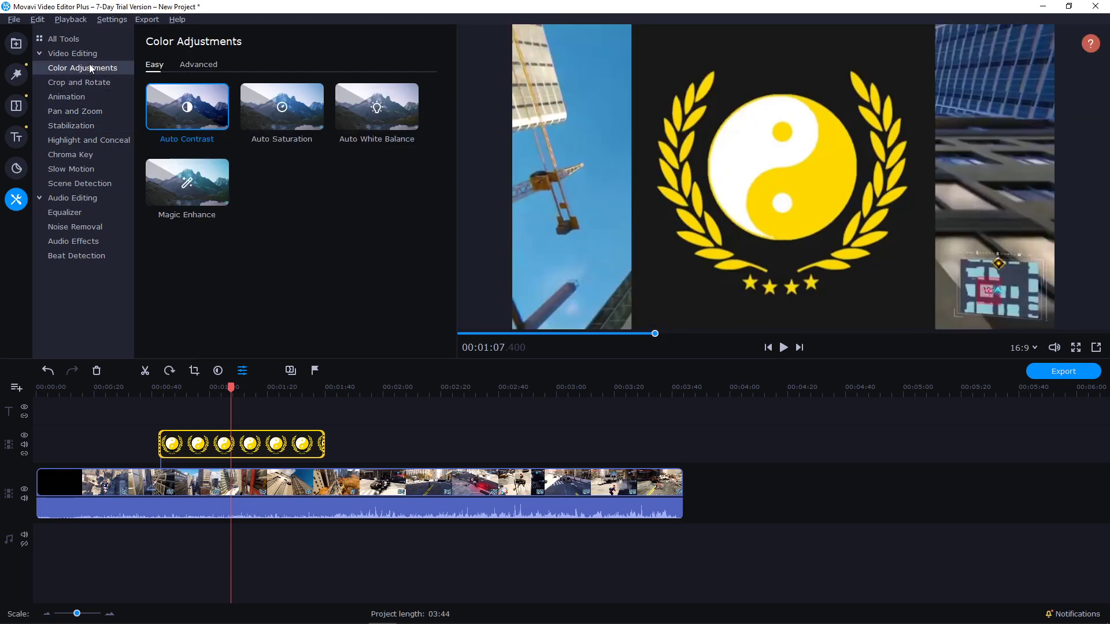
pyautogui.click(89, 55)
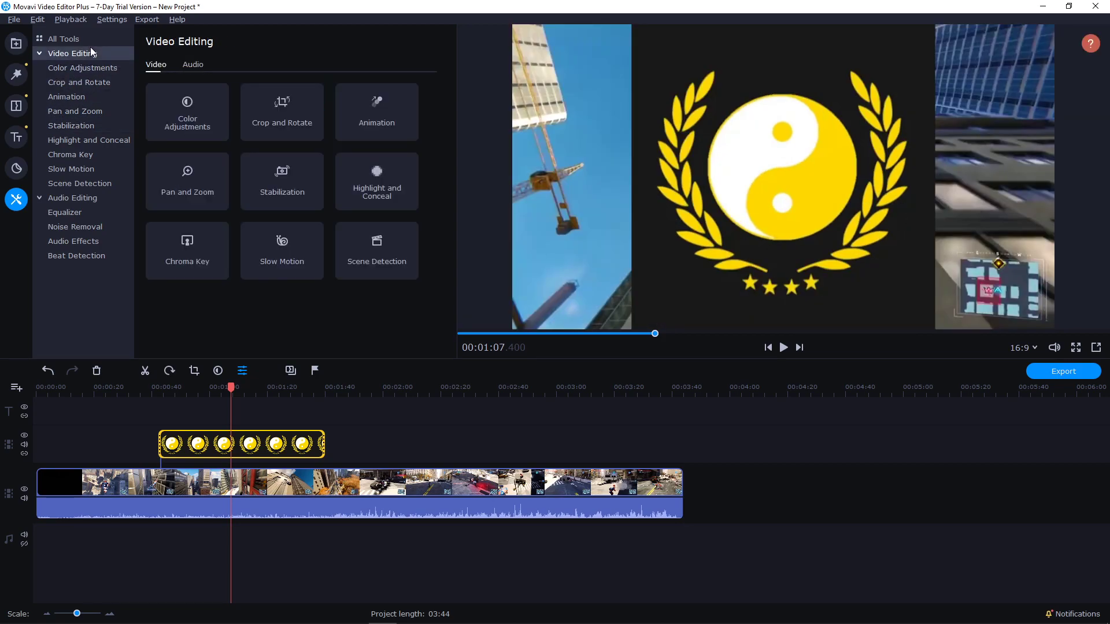
pyautogui.doubleClick(206, 446)
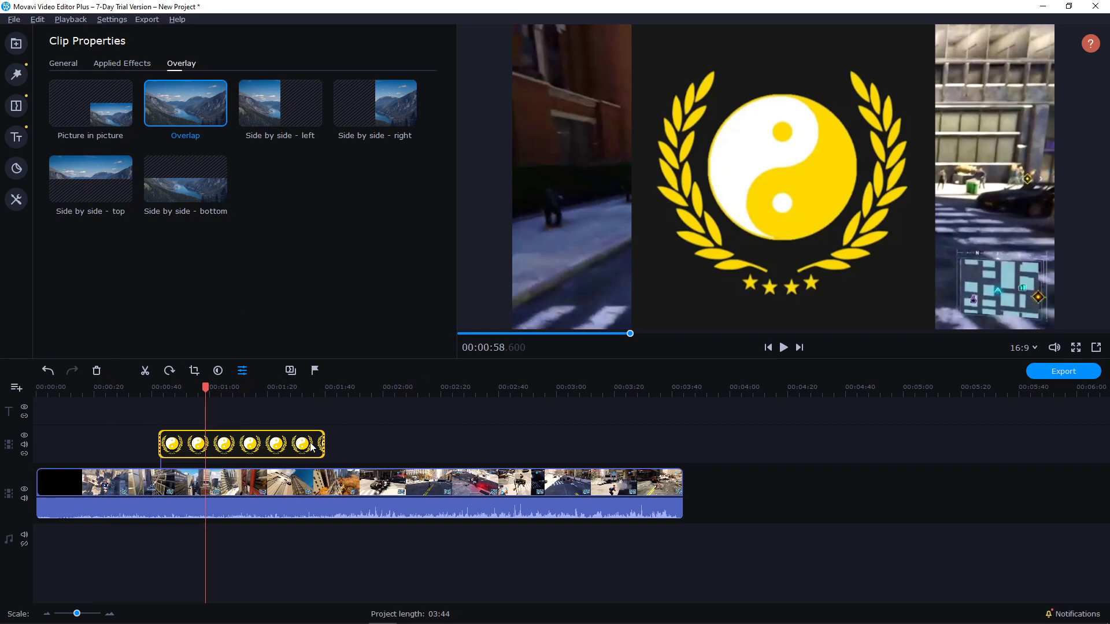
# Switch the logo to Picture in picture and drag the inset to the frame's upper middle.
pyautogui.click(104, 123)
pyautogui.moveTo(950, 279); pyautogui.dragTo(674, 214)
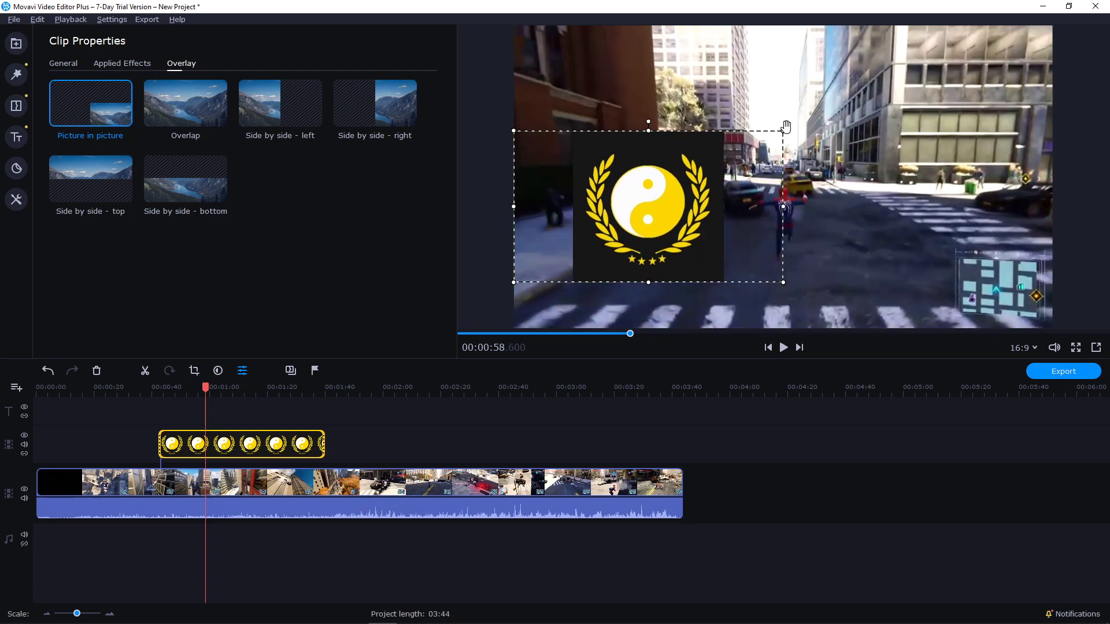
pyautogui.moveTo(774, 143); pyautogui.dragTo(790, 168)
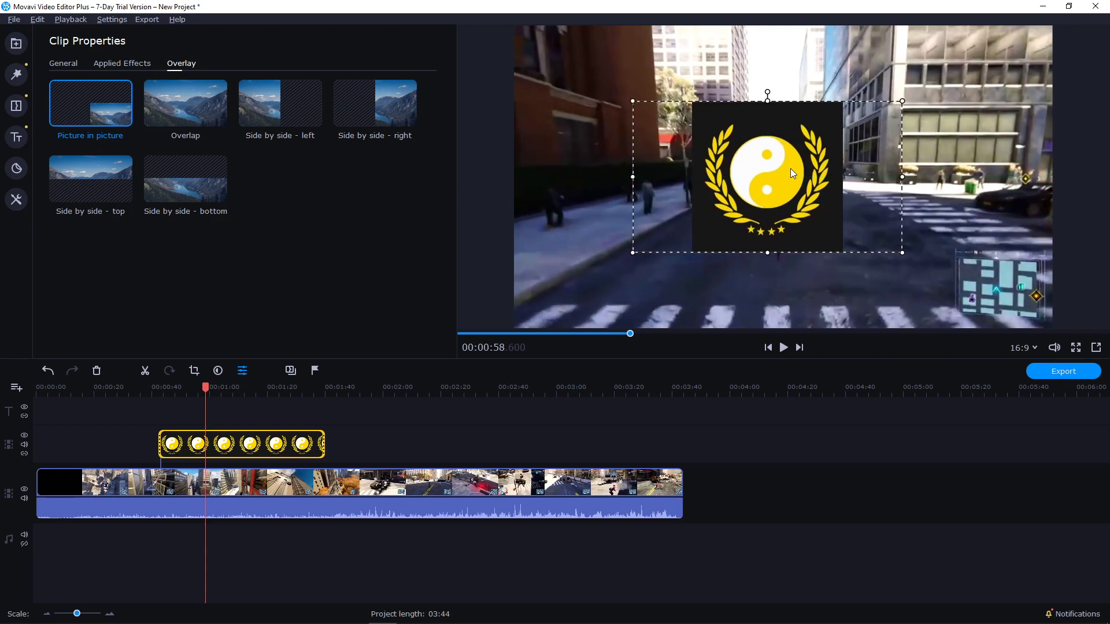
pyautogui.click(17, 201)
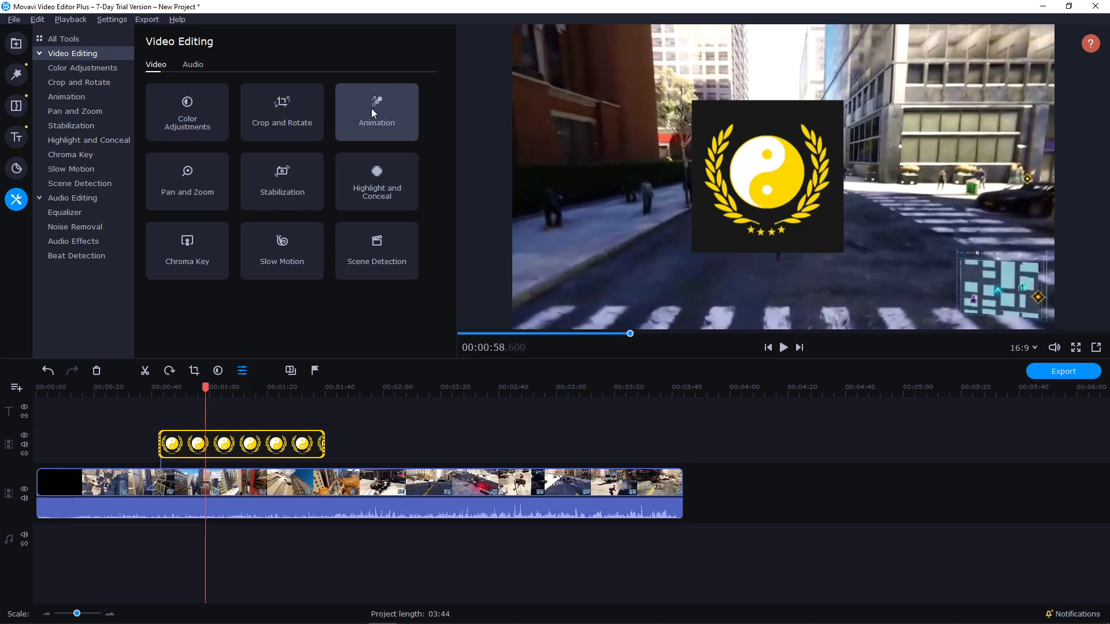
# Open the Animation tool and browse the Easy presets, glancing at the Advanced tab.
pyautogui.click(372, 111)
pyautogui.click(154, 65)
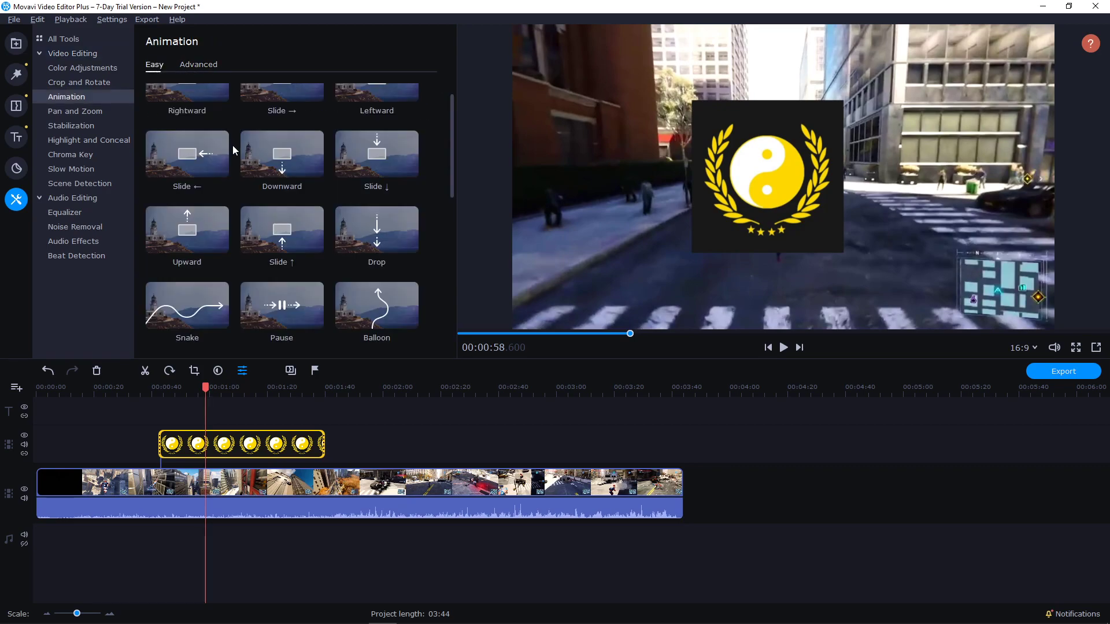
pyautogui.scroll(-5, 230, 189)
pyautogui.scroll(4, 215, 201)
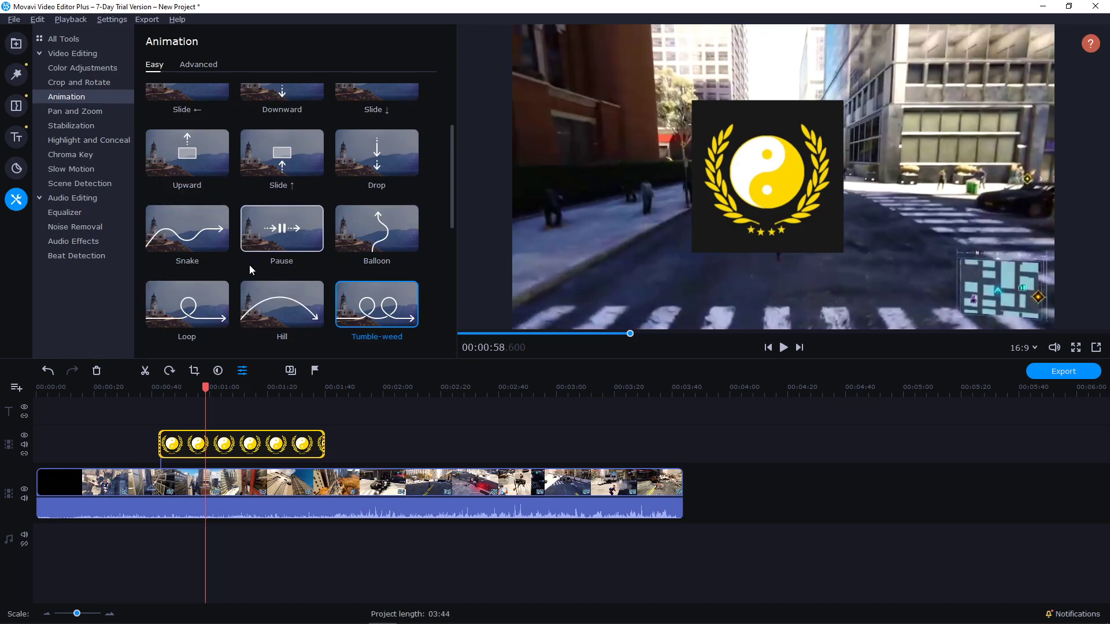
pyautogui.scroll(2, 250, 269)
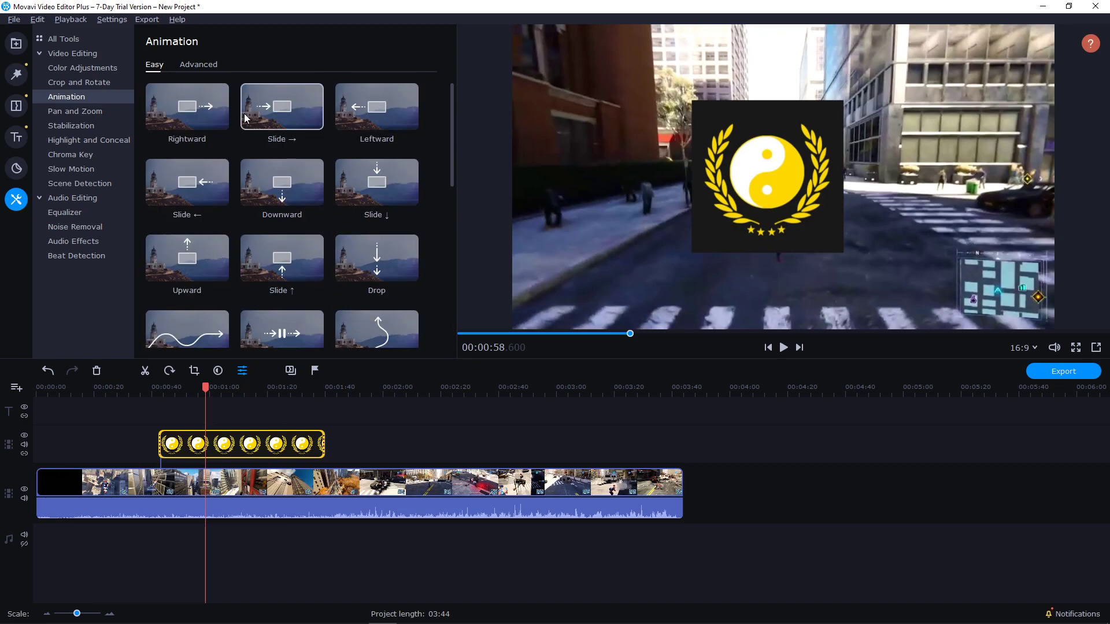
pyautogui.click(208, 67)
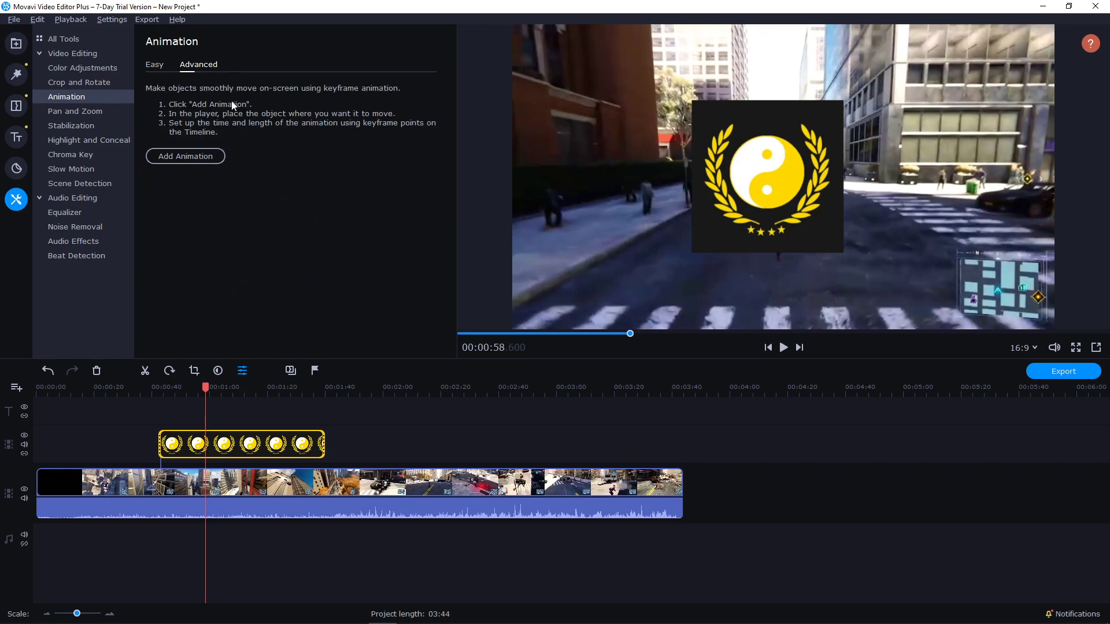
pyautogui.click(155, 64)
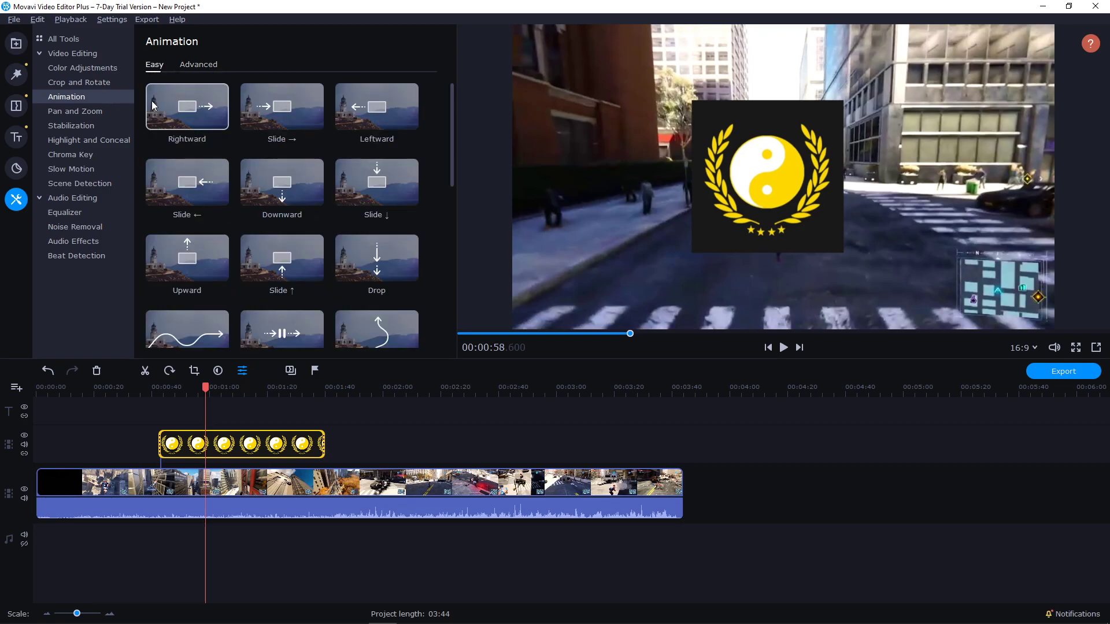
pyautogui.click(283, 118)
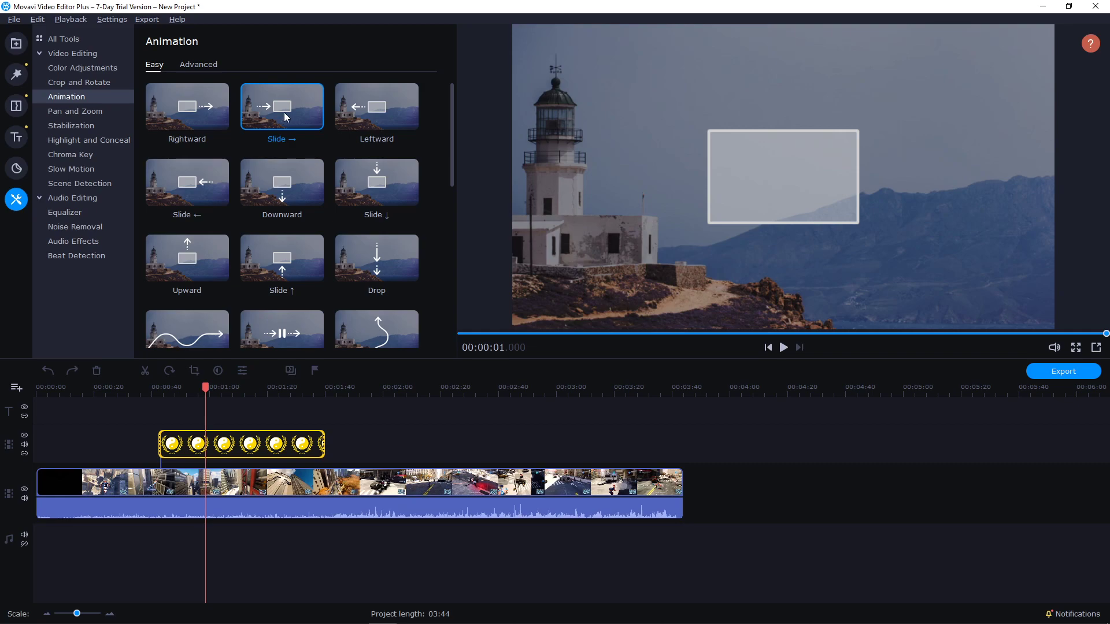
pyautogui.moveTo(284, 115); pyautogui.dragTo(215, 445)
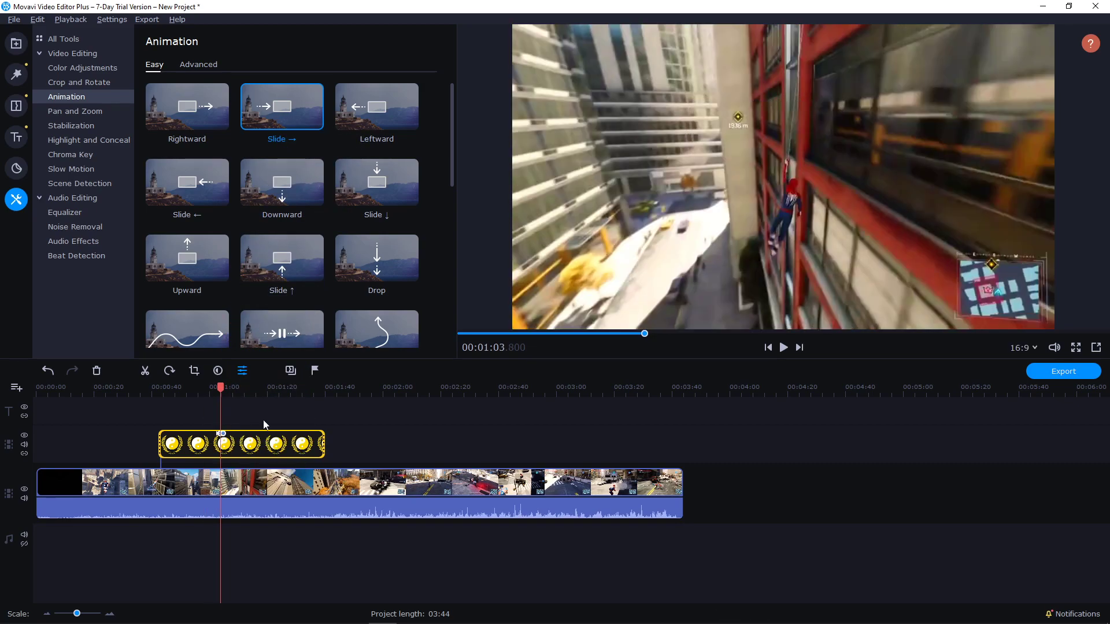
pyautogui.scroll(5, 347, 406)
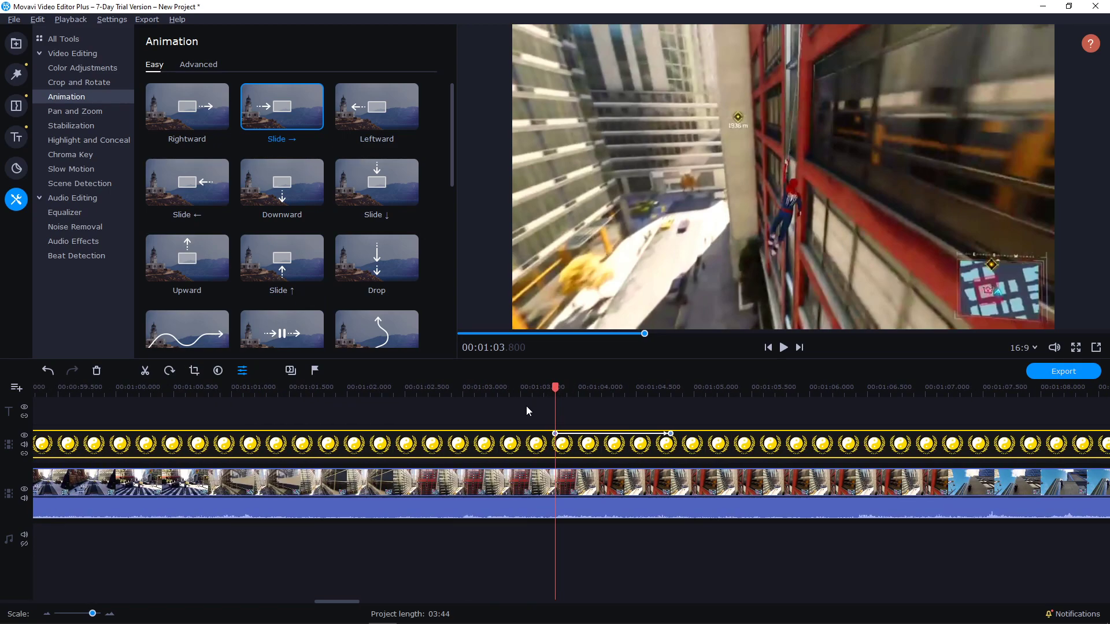
pyautogui.click(378, 389)
pyautogui.press('space')
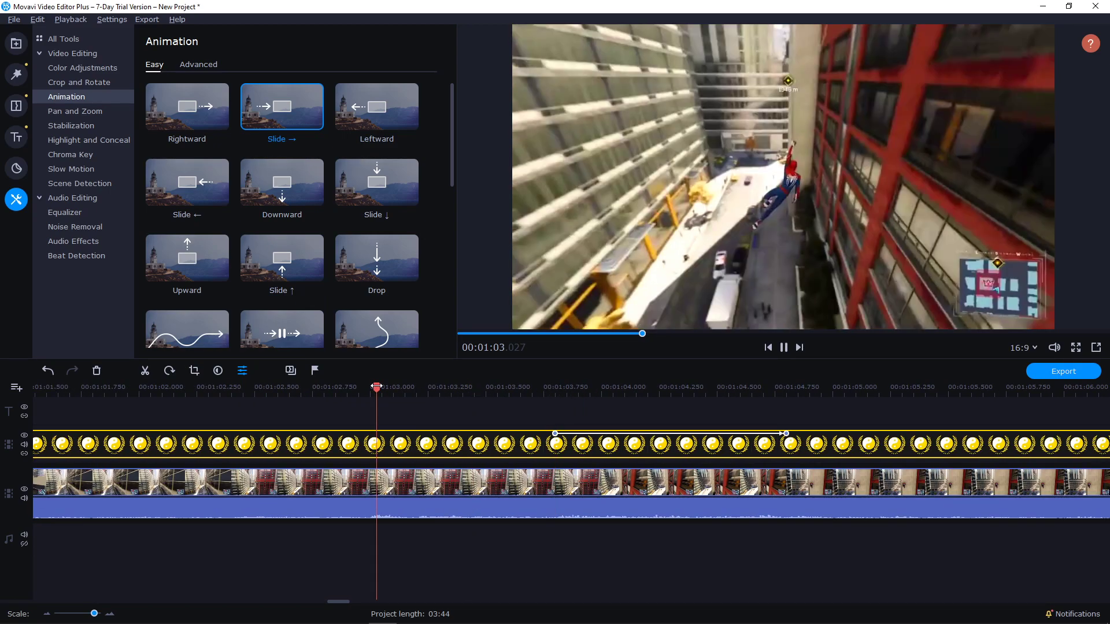
pyautogui.press('space')
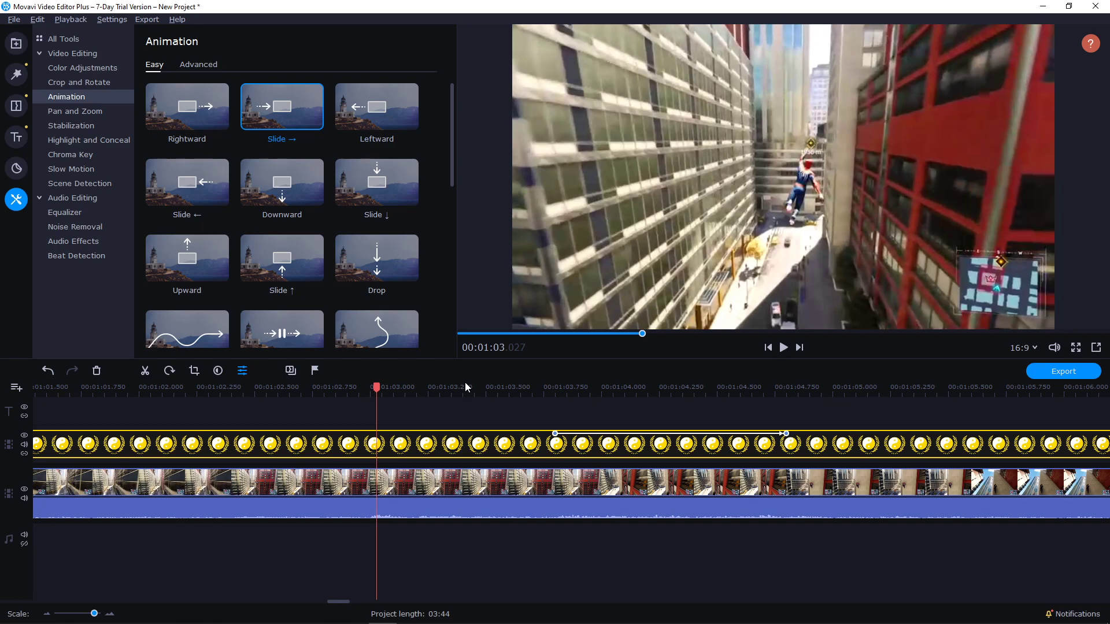
pyautogui.press('space')
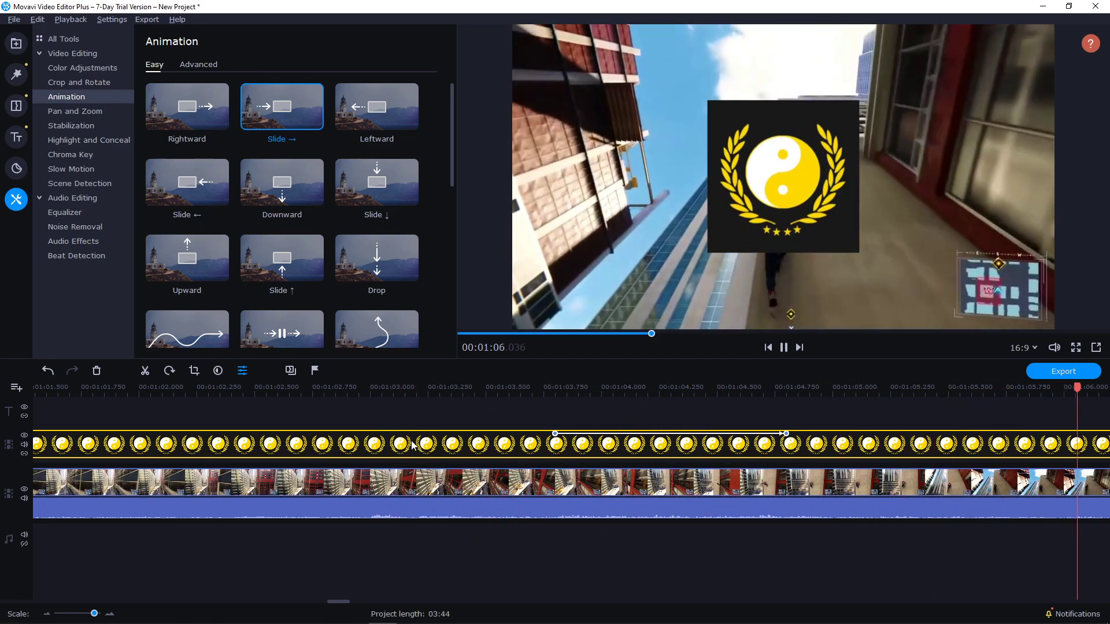
pyautogui.scroll(-3, 413, 445)
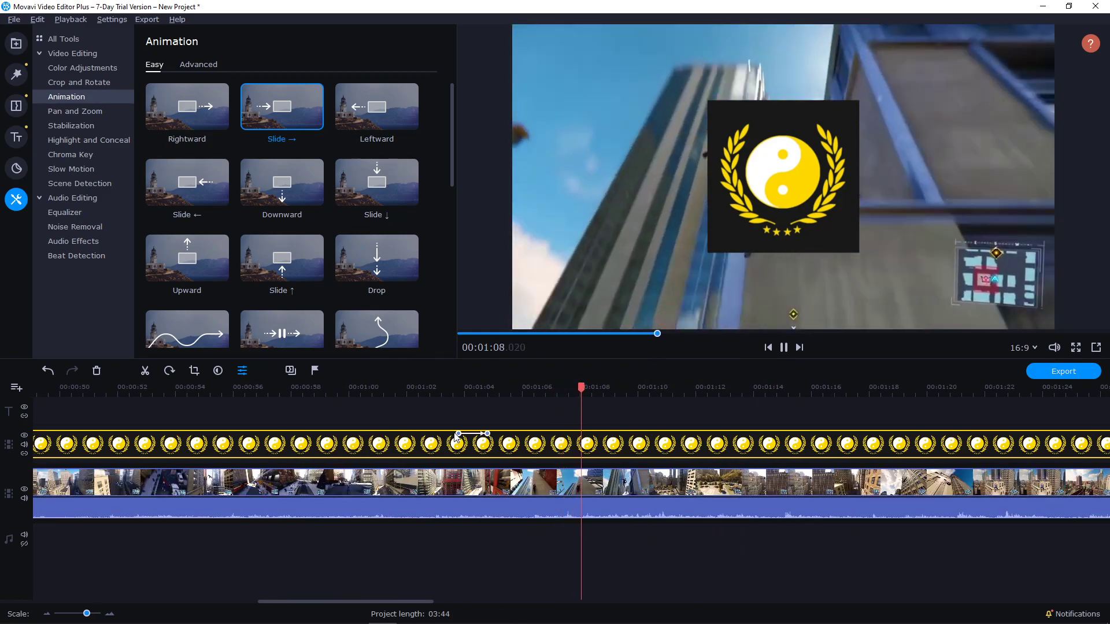
# Drag the slide animation's keyframes back to the logo clip's start near 0:43 and preview.
pyautogui.click(457, 437)
pyautogui.click(464, 440)
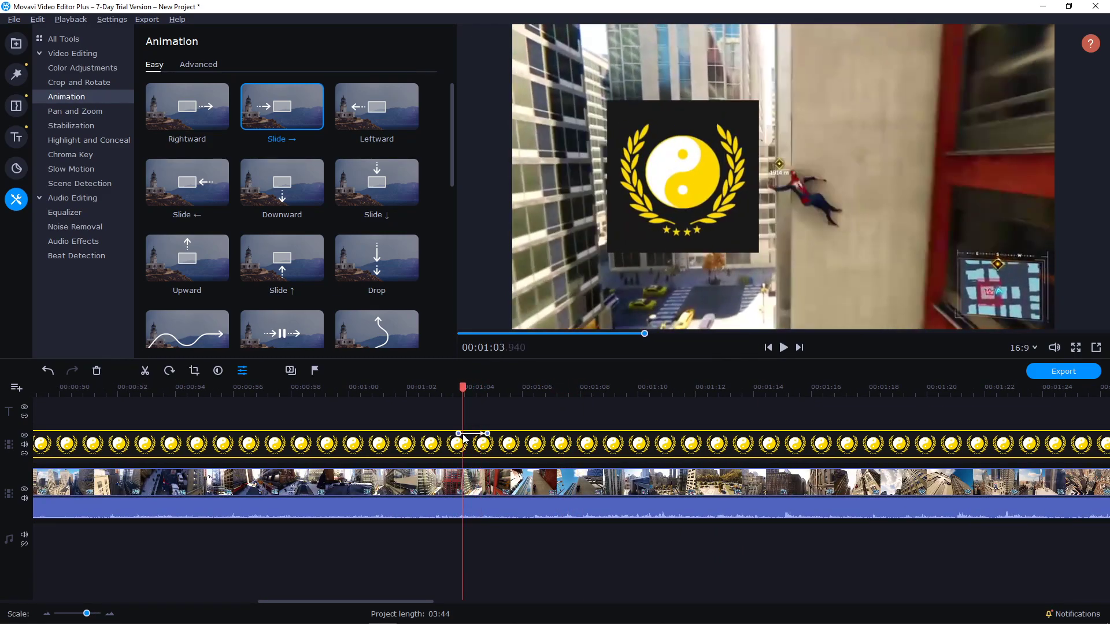
pyautogui.moveTo(488, 434); pyautogui.dragTo(536, 434)
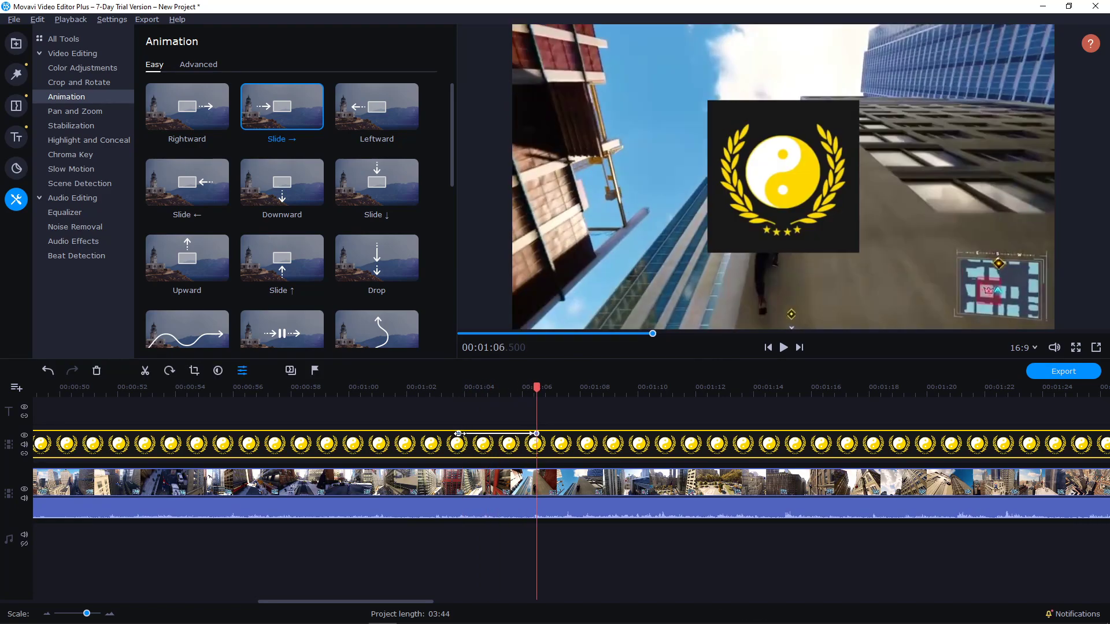
pyautogui.moveTo(459, 433); pyautogui.dragTo(44, 428)
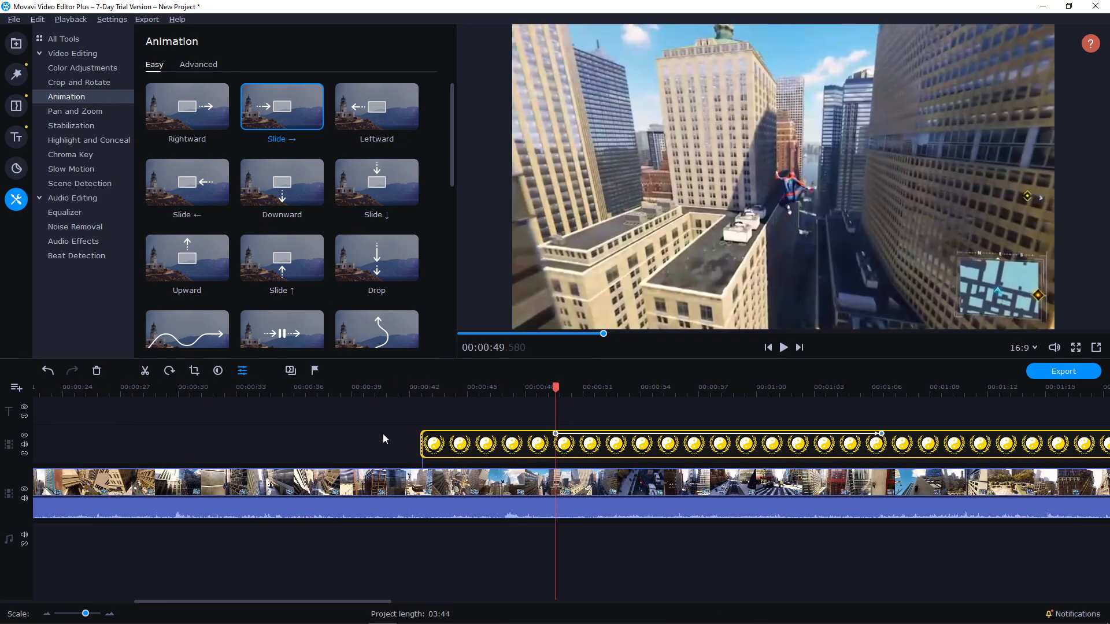
pyautogui.moveTo(548, 433); pyautogui.dragTo(425, 434)
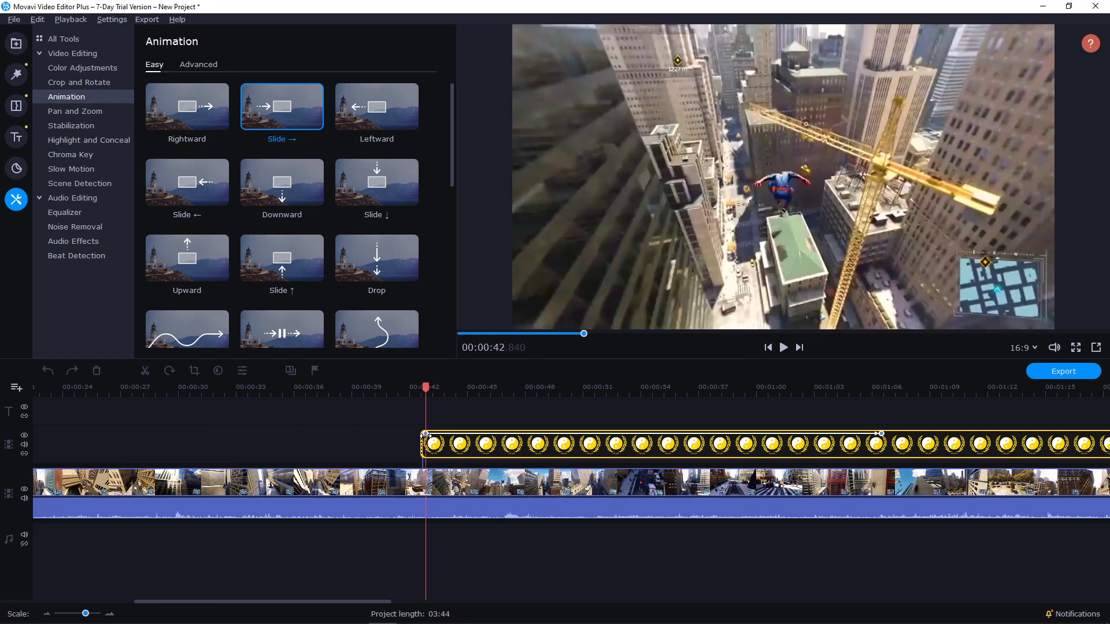
pyautogui.click(431, 389)
pyautogui.click(399, 389)
pyautogui.press('space')
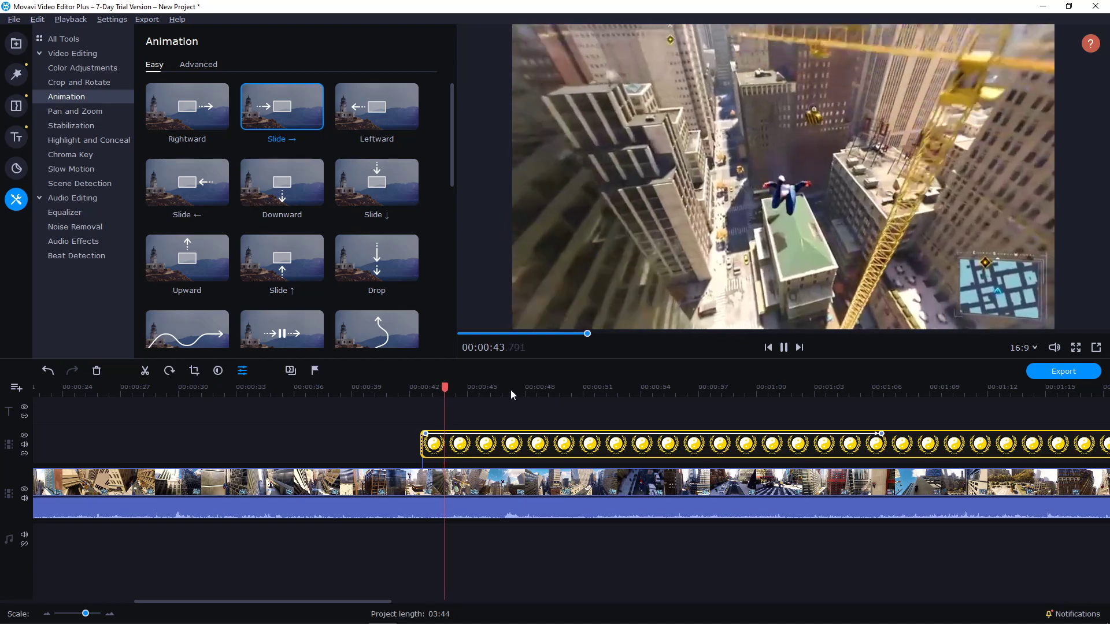
# Pull the end keyframe in to about 0:44.8 and replay the logo's slide-in.
pyautogui.click(587, 393)
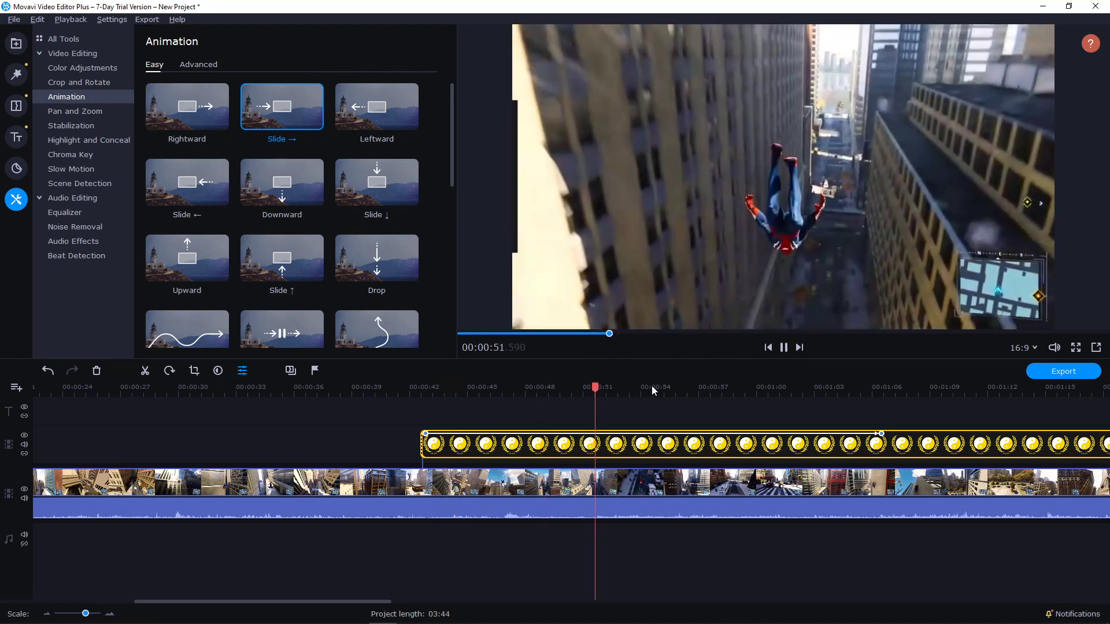
pyautogui.click(752, 397)
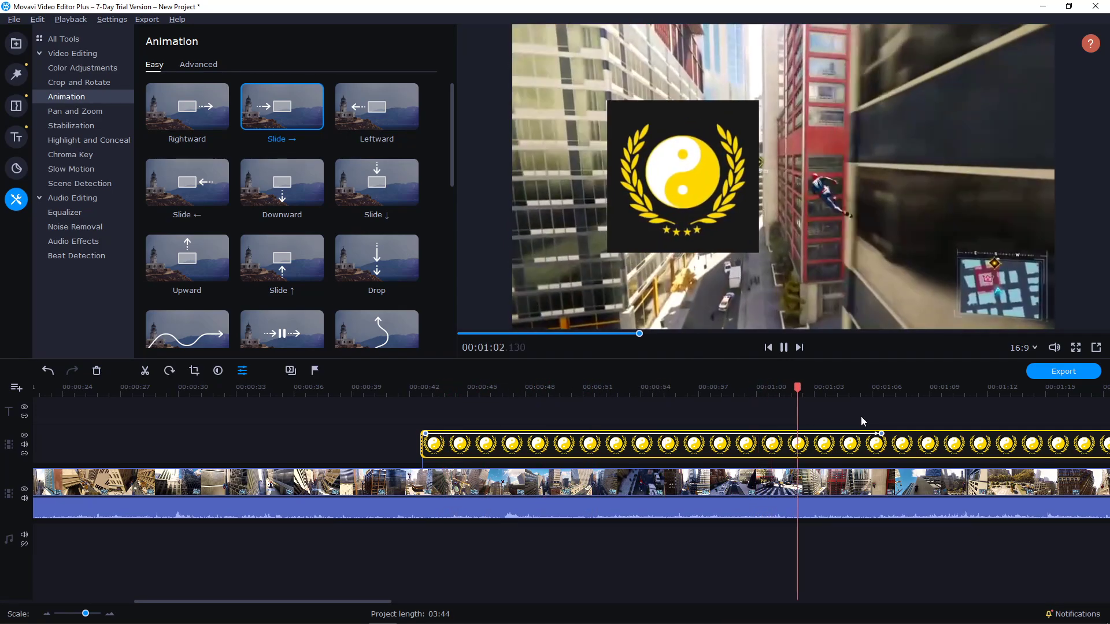
pyautogui.moveTo(880, 433); pyautogui.dragTo(484, 433)
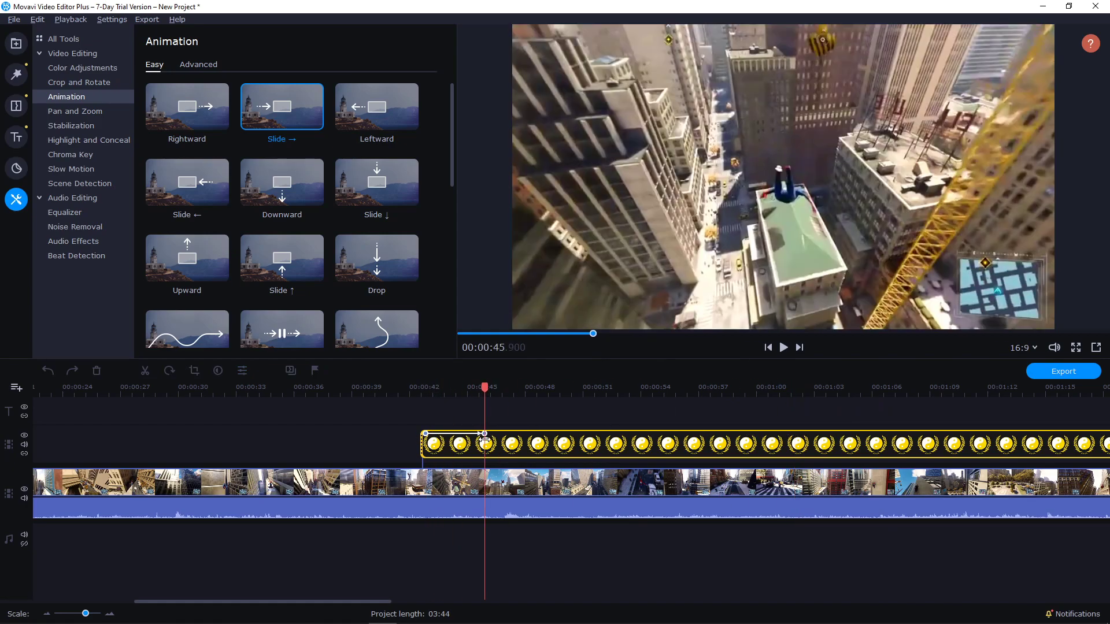
pyautogui.click(407, 388)
pyautogui.press('space')
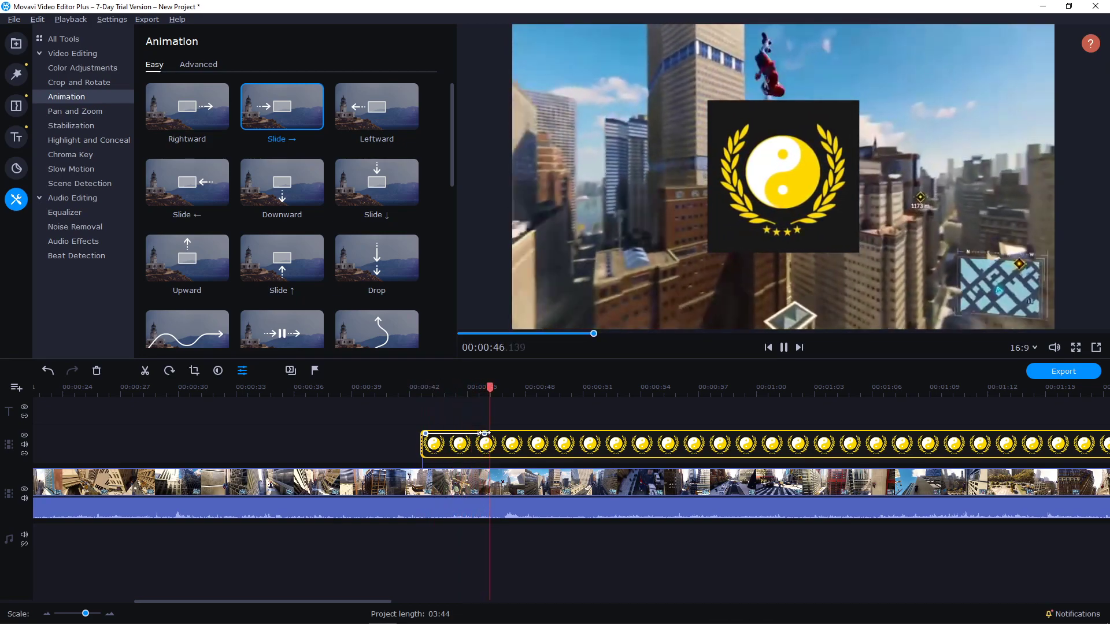
pyautogui.moveTo(484, 434); pyautogui.dragTo(441, 434)
pyautogui.click(414, 387)
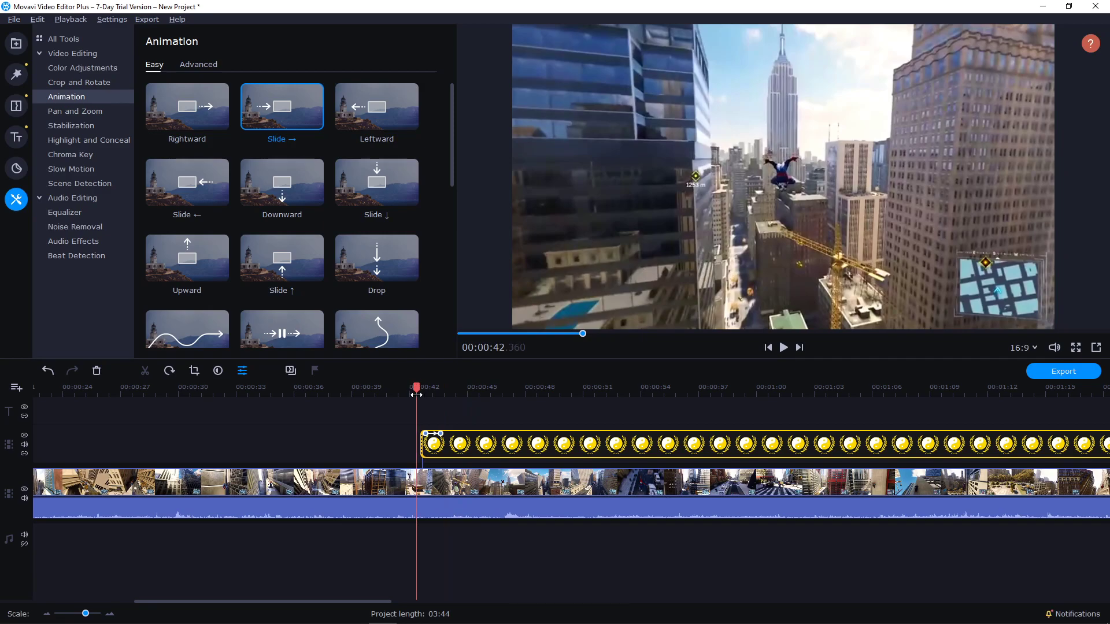
pyautogui.press('space')
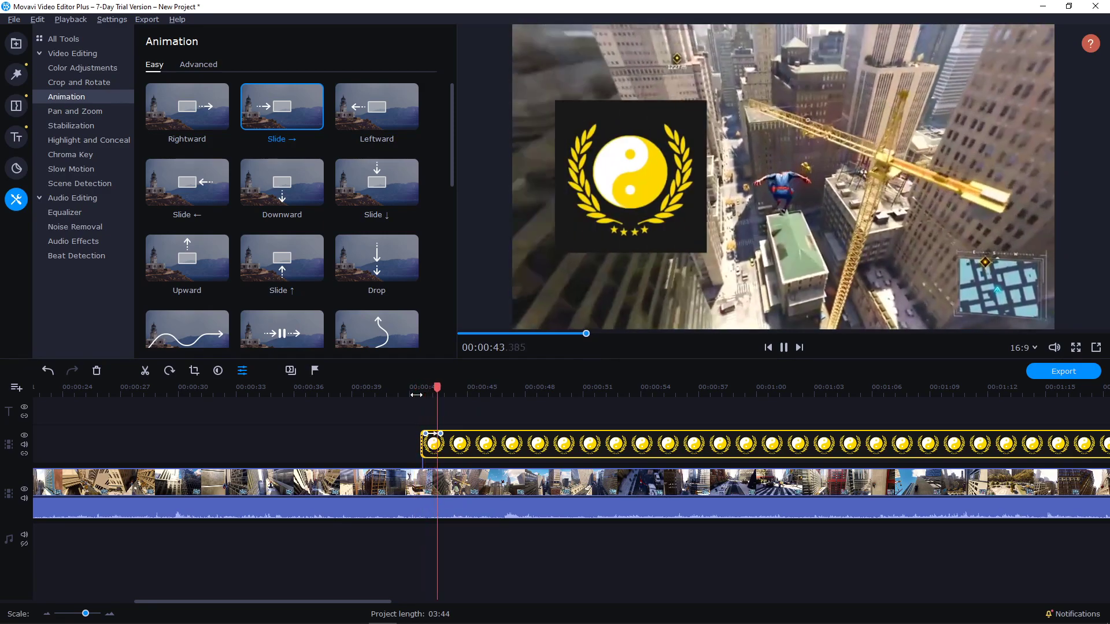
pyautogui.press('space')
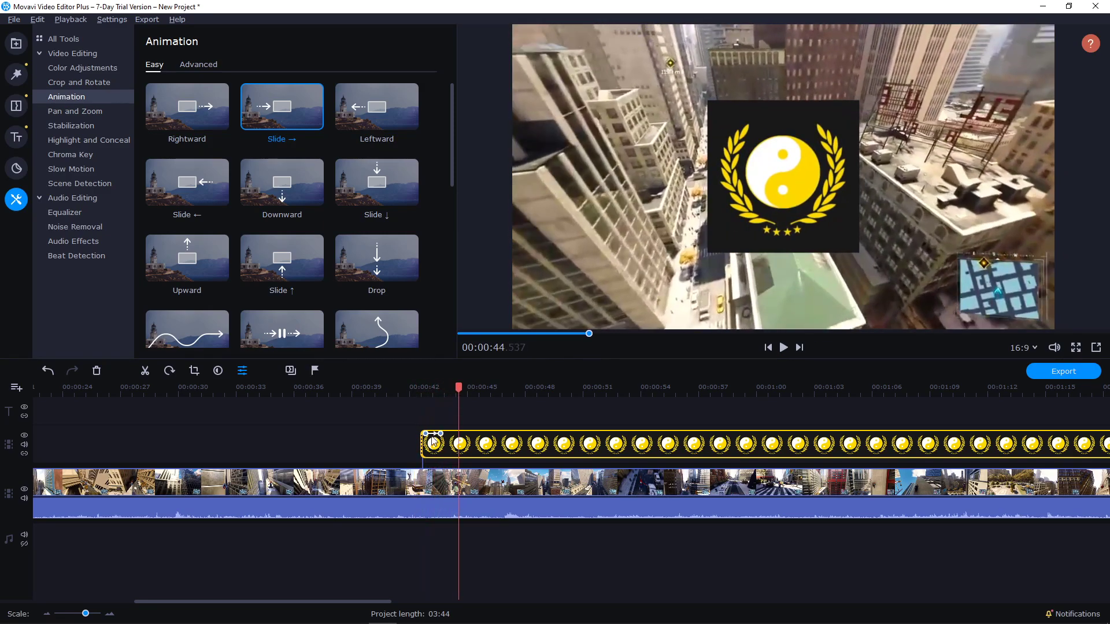
pyautogui.click(431, 439)
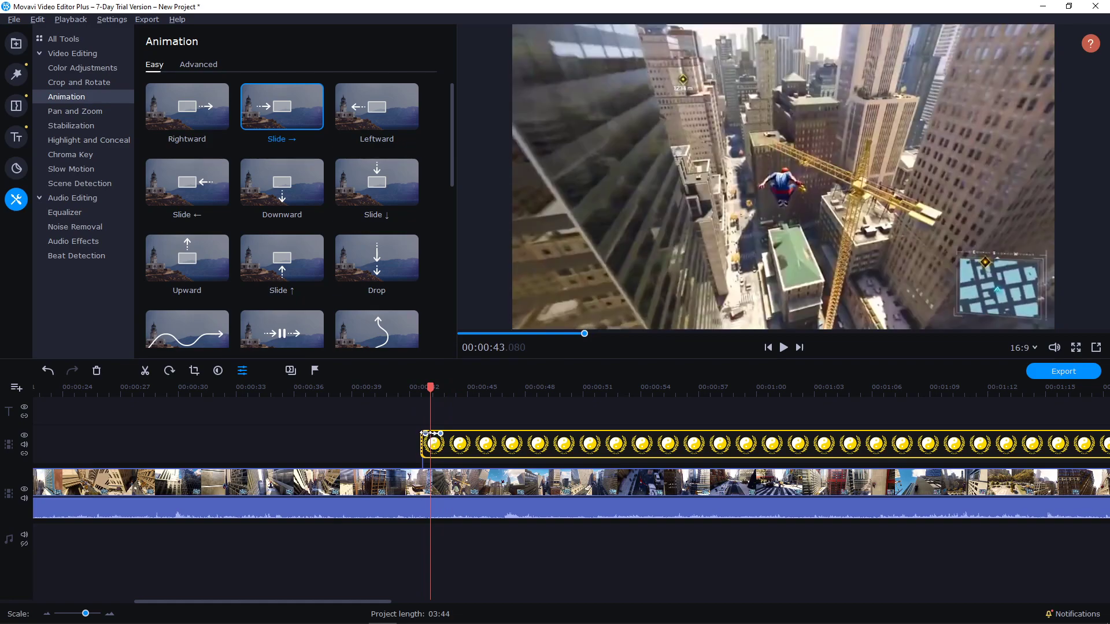
# Try Picture in picture in the logo's Overlay settings, then undo back to Overlap.
pyautogui.doubleClick(475, 445)
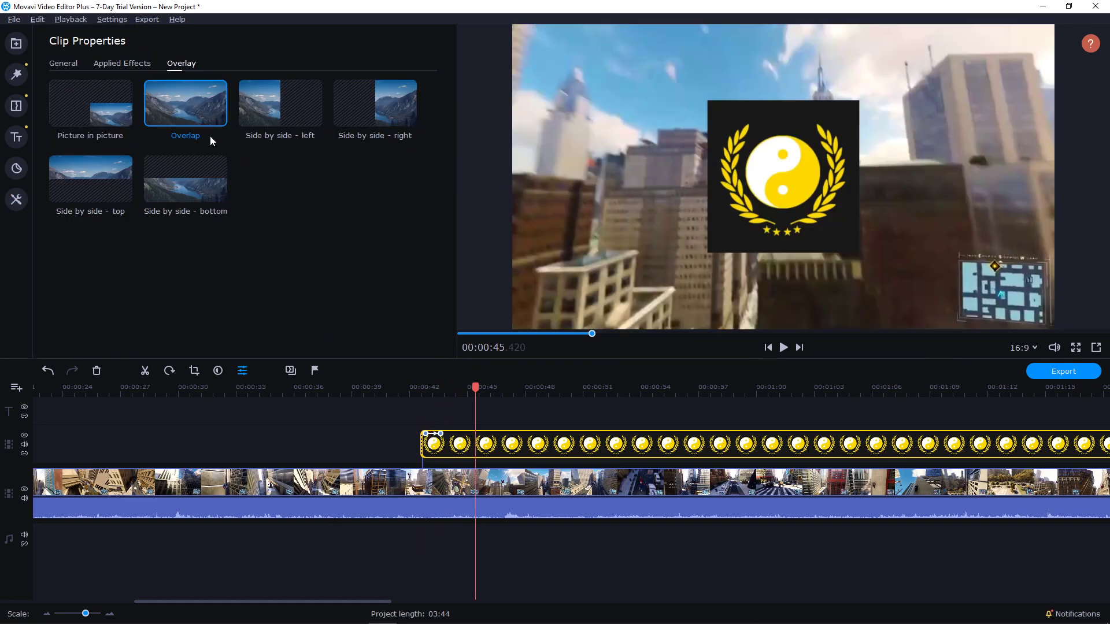
pyautogui.click(74, 127)
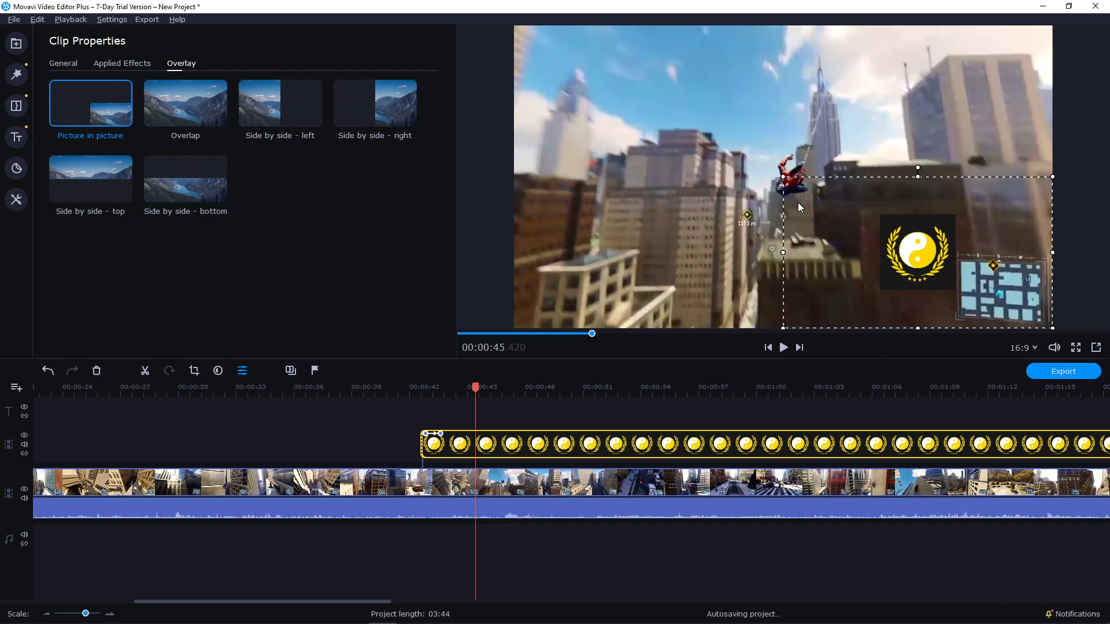
pyautogui.hotkey('ctrl', 'z')
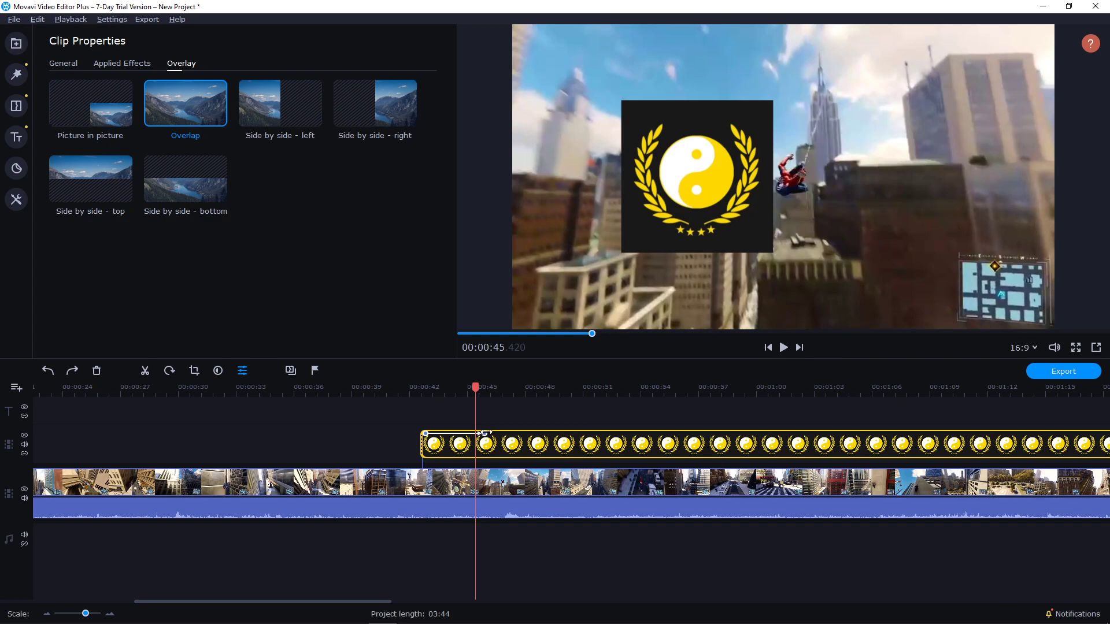
pyautogui.click(481, 434)
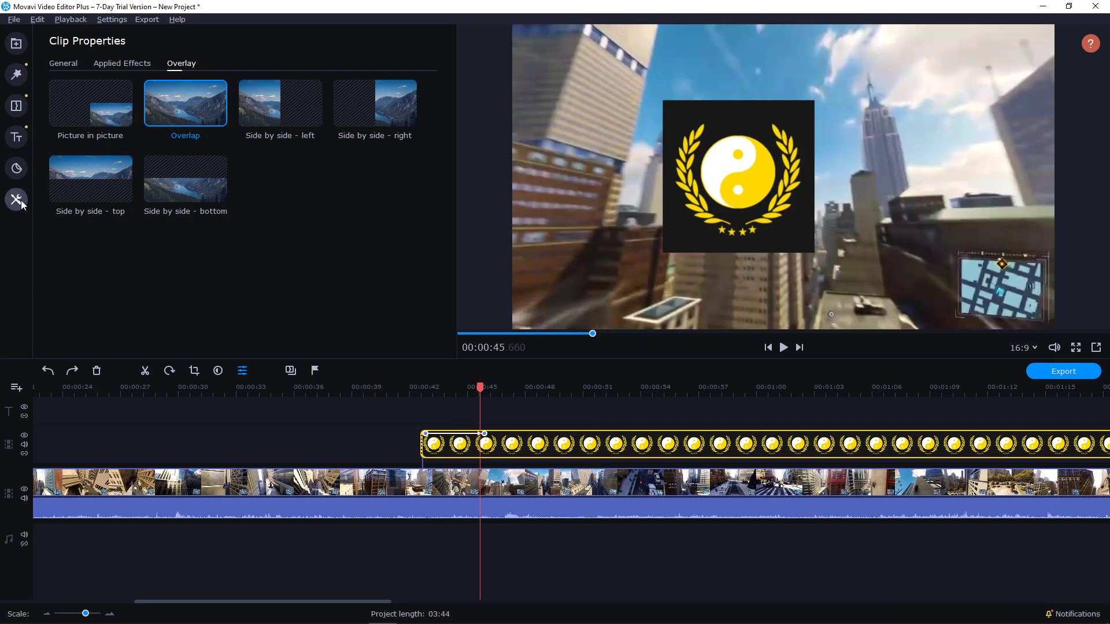
# Reopen the Animation presets for the logo clip.
pyautogui.click(17, 201)
pyautogui.scroll(-2, 277, 253)
pyautogui.scroll(2, 277, 252)
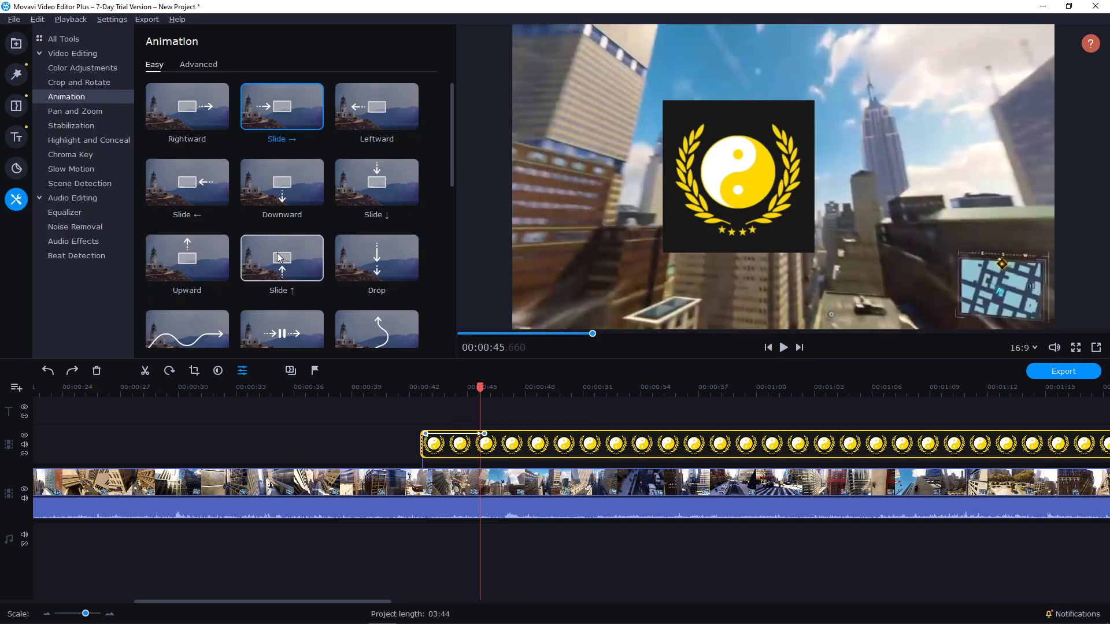
pyautogui.scroll(-3, 276, 252)
pyautogui.scroll(-1, 359, 334)
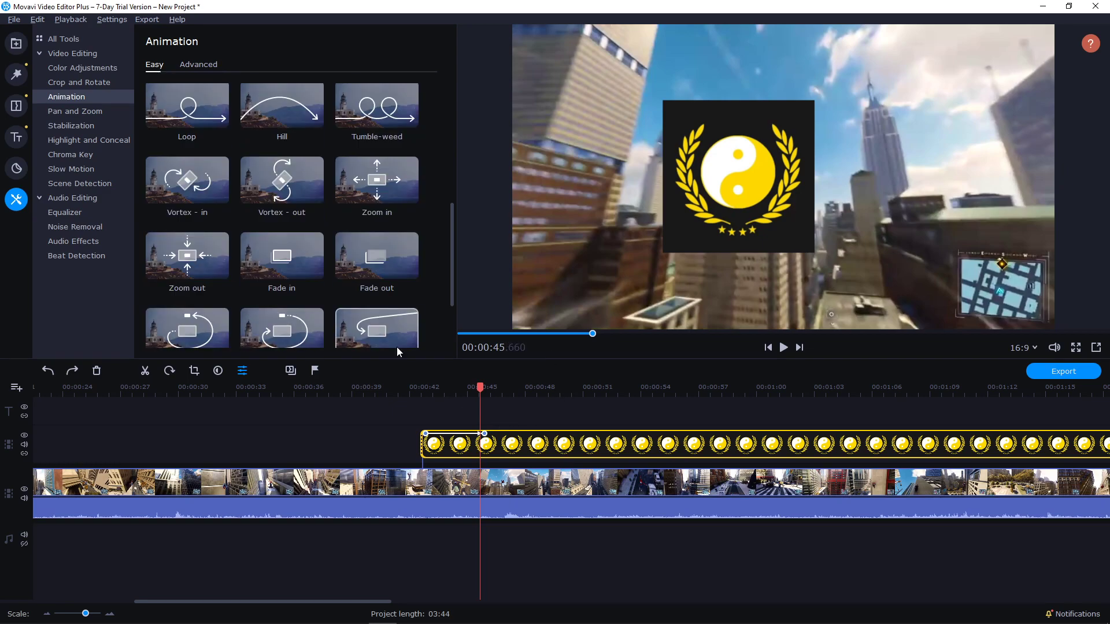
# Remove both slide-animation keyframes from the logo clip with Remove Keyframe.
pyautogui.rightClick(485, 433)
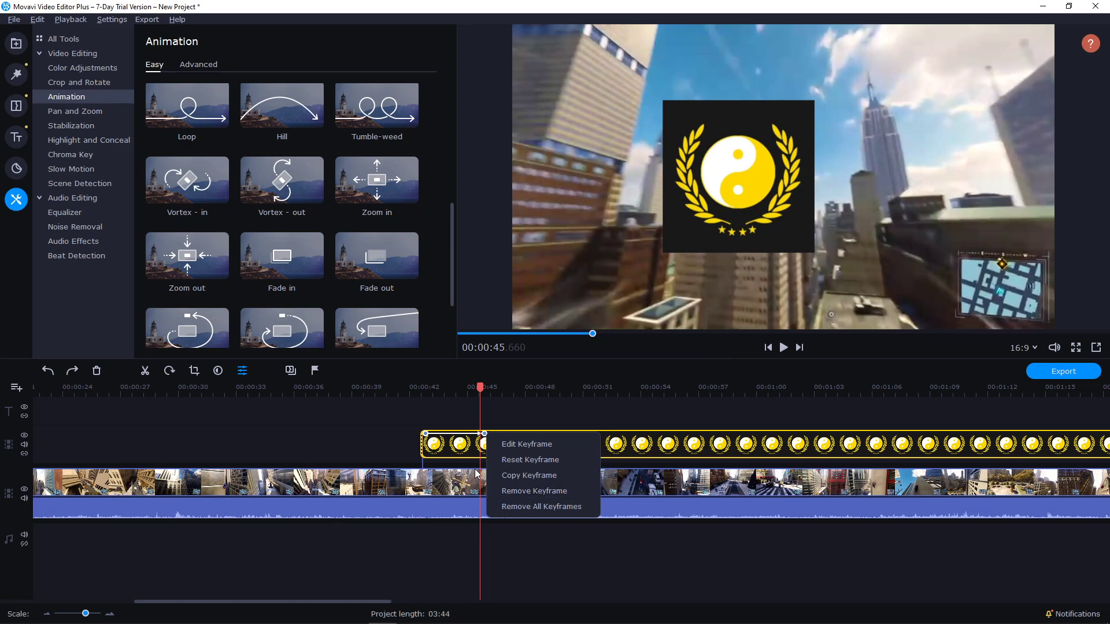
pyautogui.click(509, 491)
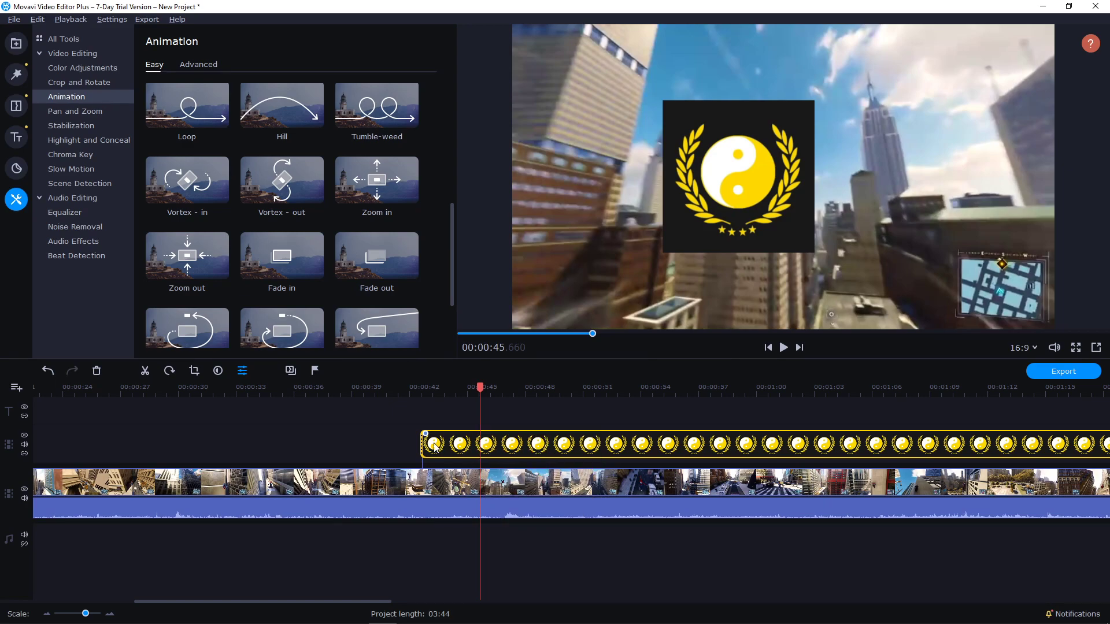
pyautogui.rightClick(425, 434)
pyautogui.click(480, 504)
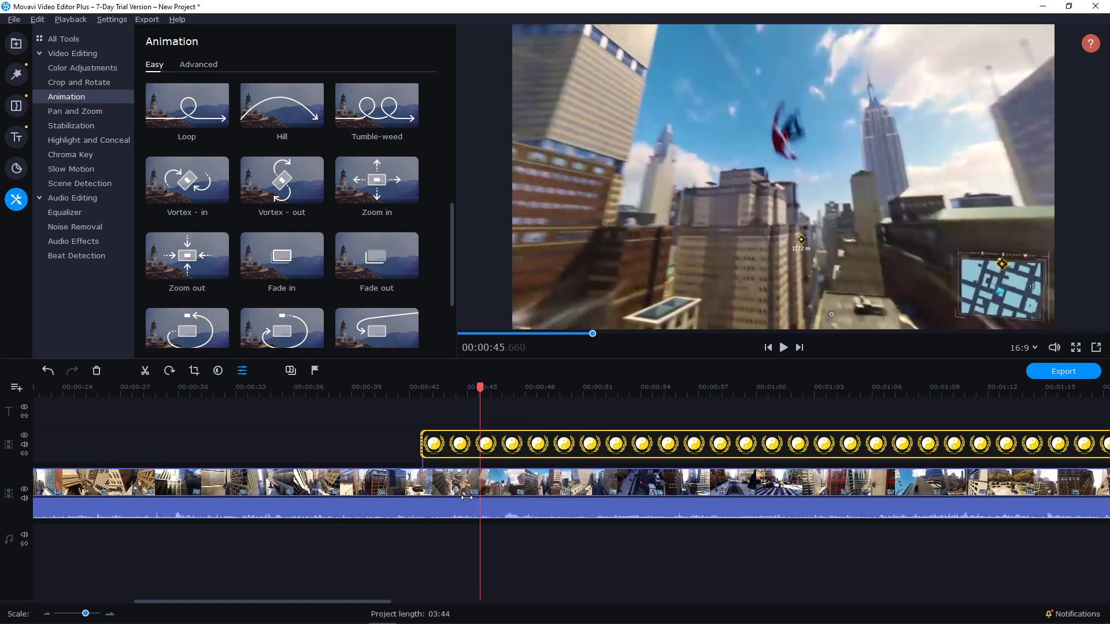
pyautogui.click(447, 452)
pyautogui.scroll(5, 352, 283)
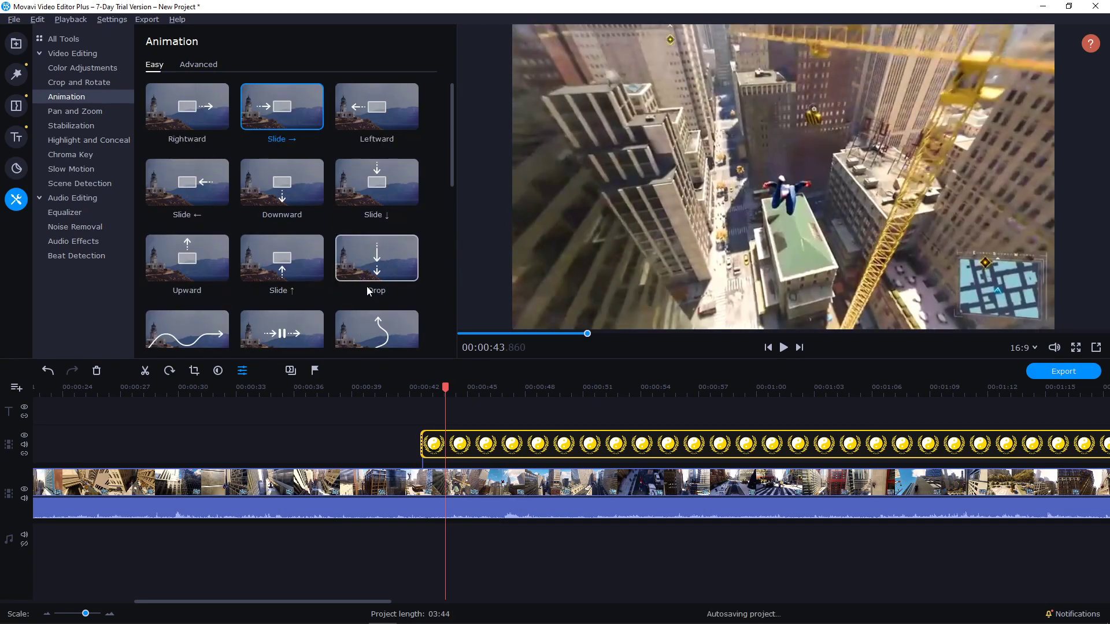
pyautogui.scroll(-3, 350, 295)
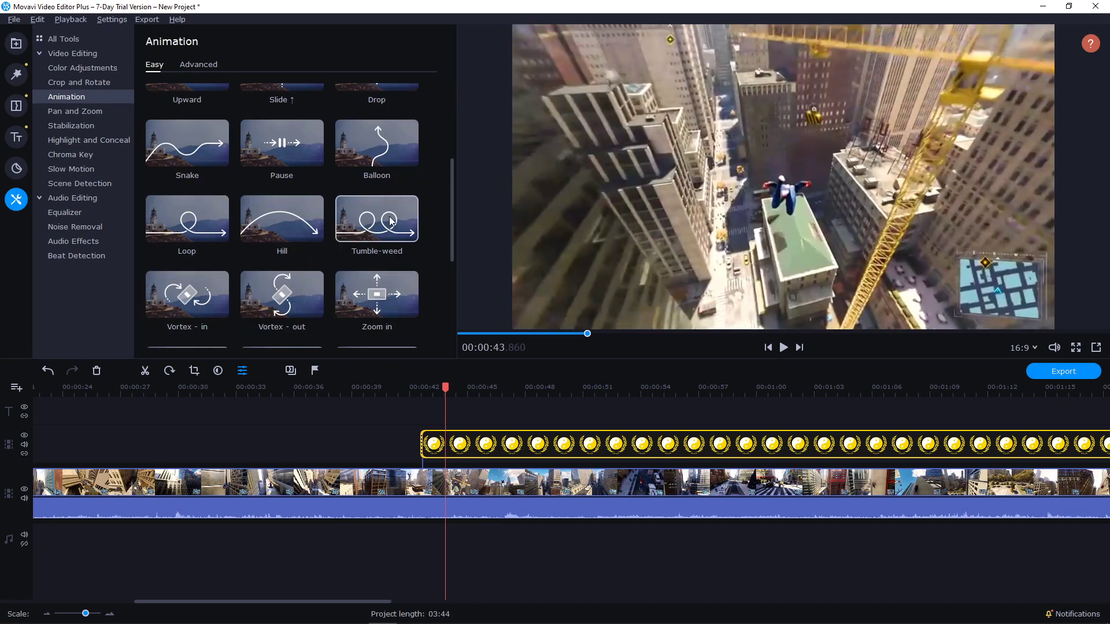
# Apply the Tumble-weed preset to the logo clip and inspect its keyframes around 45.375 s.
pyautogui.moveTo(354, 220); pyautogui.dragTo(449, 444)
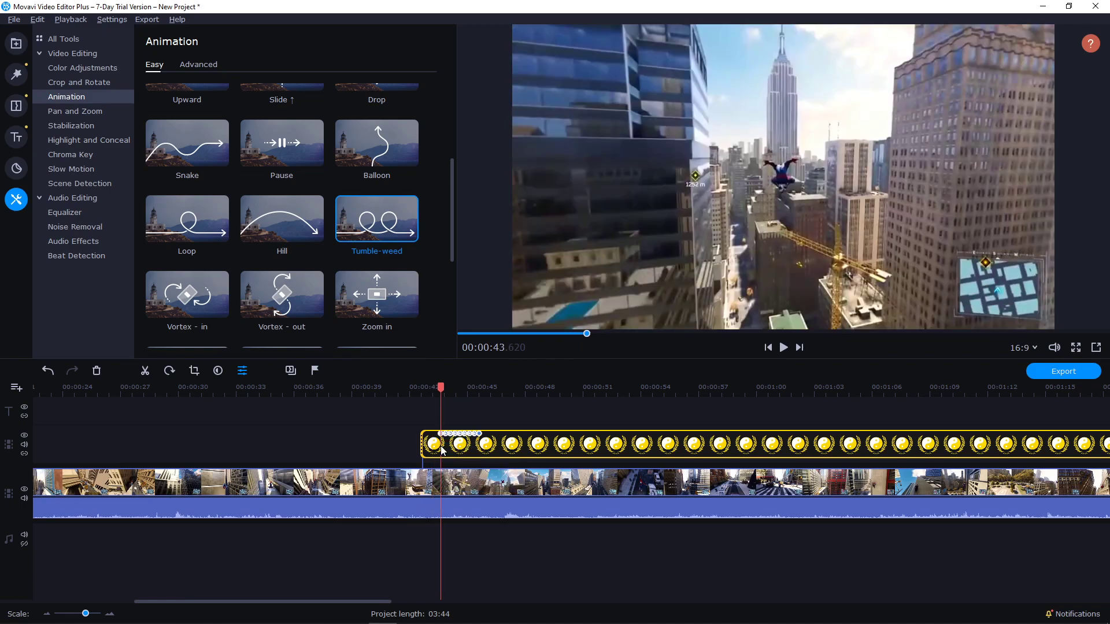
pyautogui.scroll(3, 584, 443)
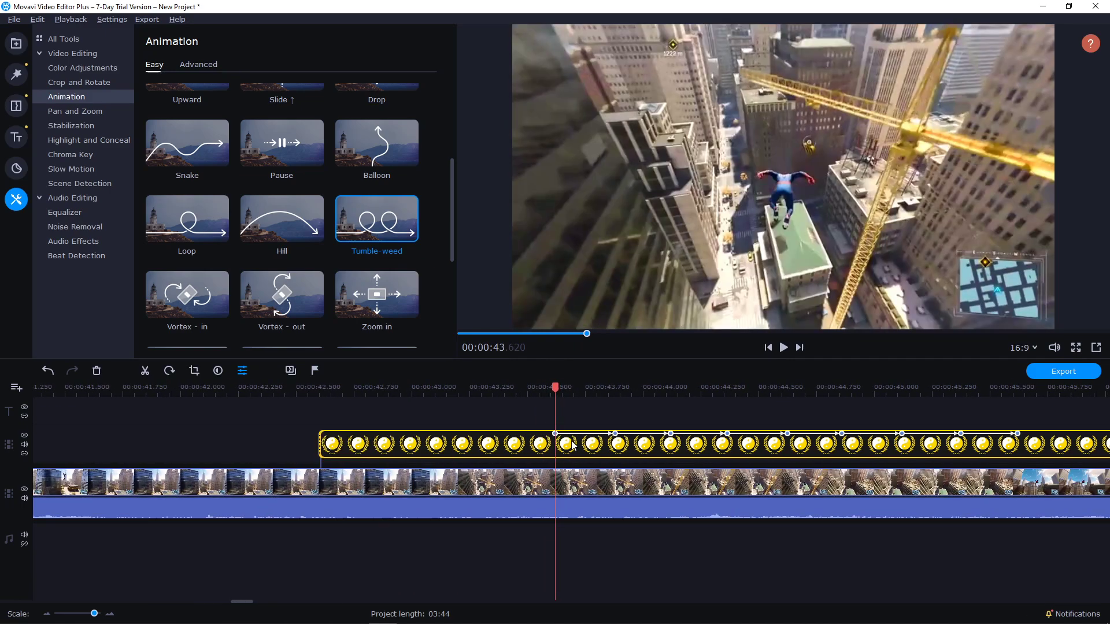
pyautogui.scroll(-2, 572, 444)
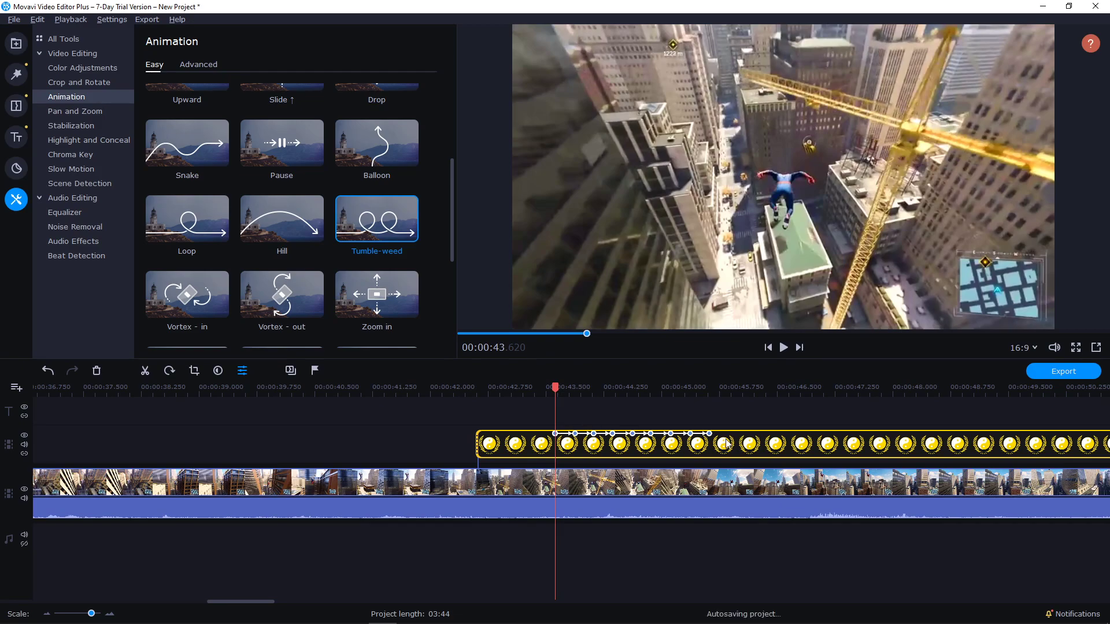
pyautogui.click(709, 433)
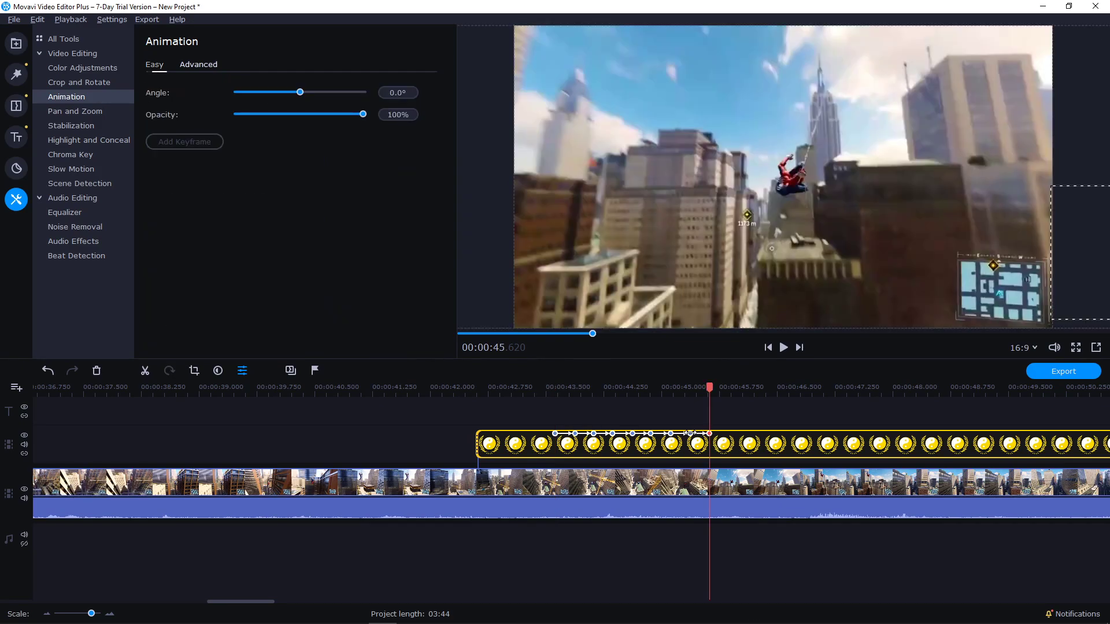
pyautogui.click(690, 434)
pyautogui.rightClick(690, 435)
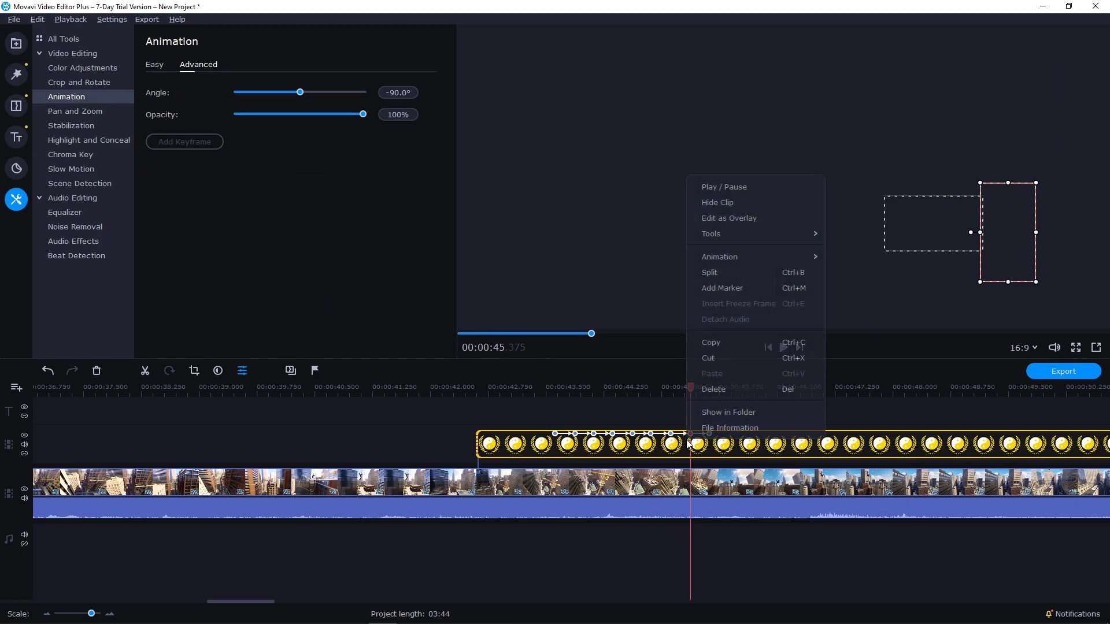
pyautogui.press('Escape')
pyautogui.rightClick(651, 434)
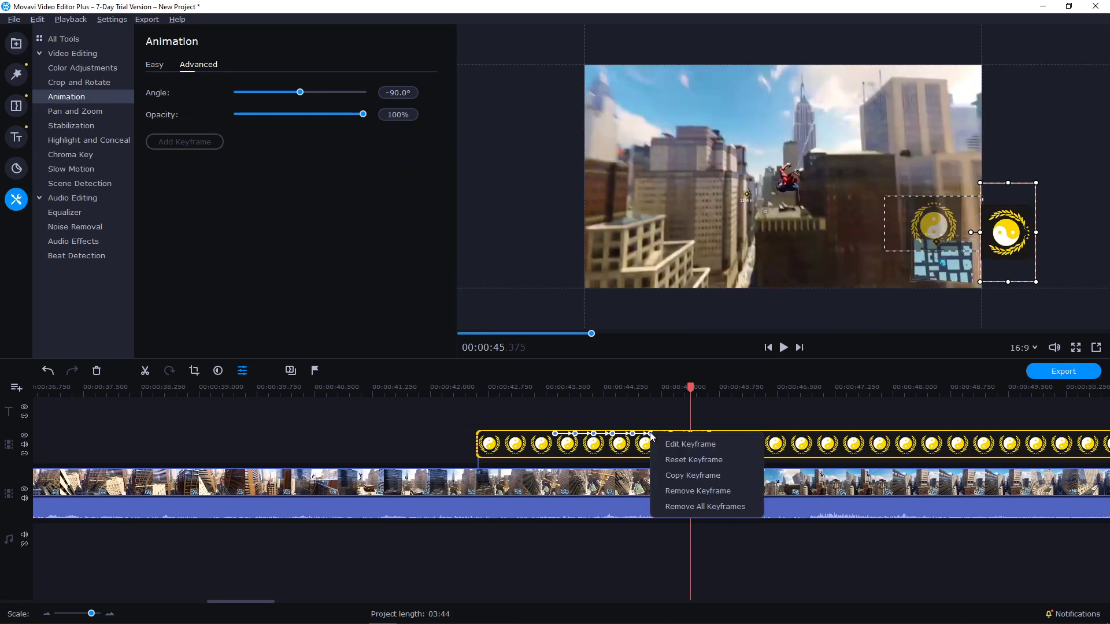
pyautogui.press('Escape')
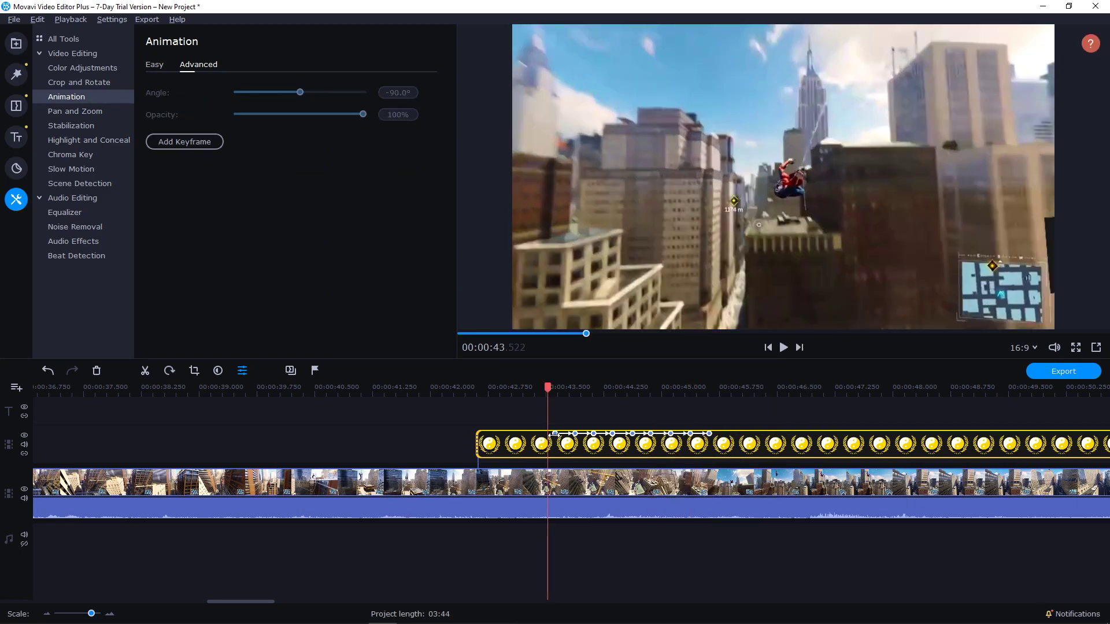
# Preview the Tumble-weed spin from just before 0:43.
pyautogui.click(458, 387)
pyautogui.press('space')
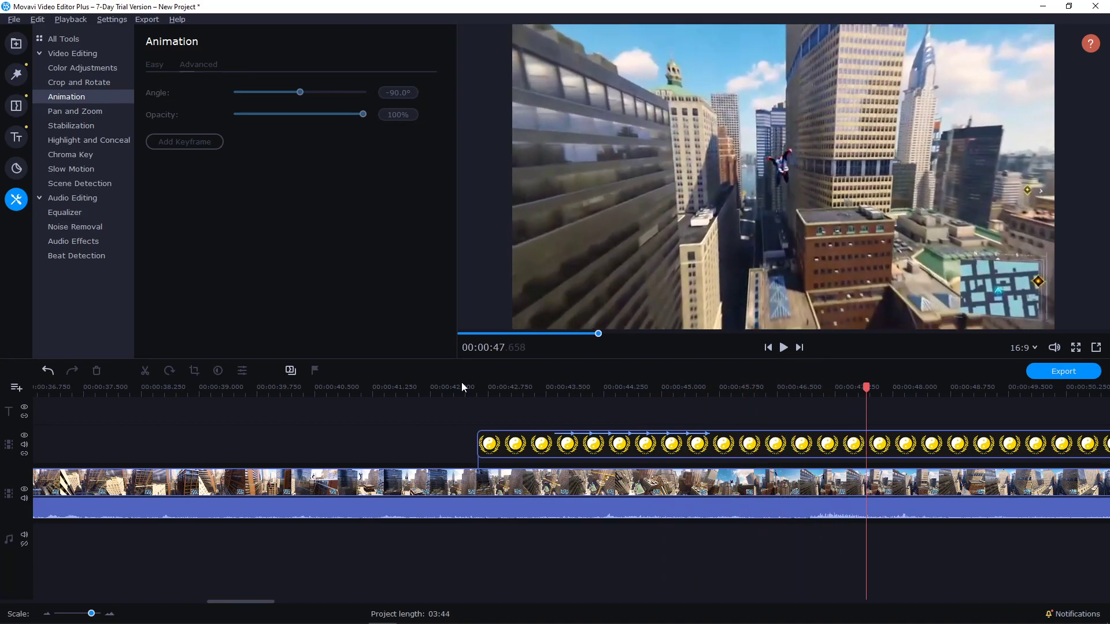
pyautogui.press('space')
pyautogui.keyDown('ctrl'); pyautogui.scroll(-3, 757, 440); pyautogui.keyUp('ctrl')
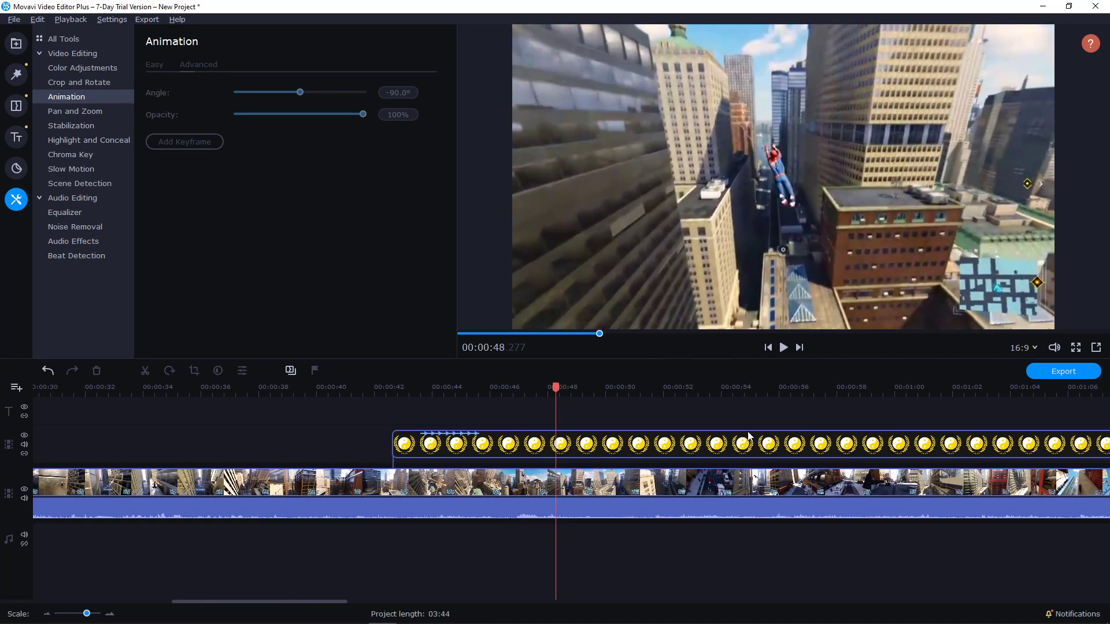
pyautogui.click(421, 396)
pyautogui.press('space')
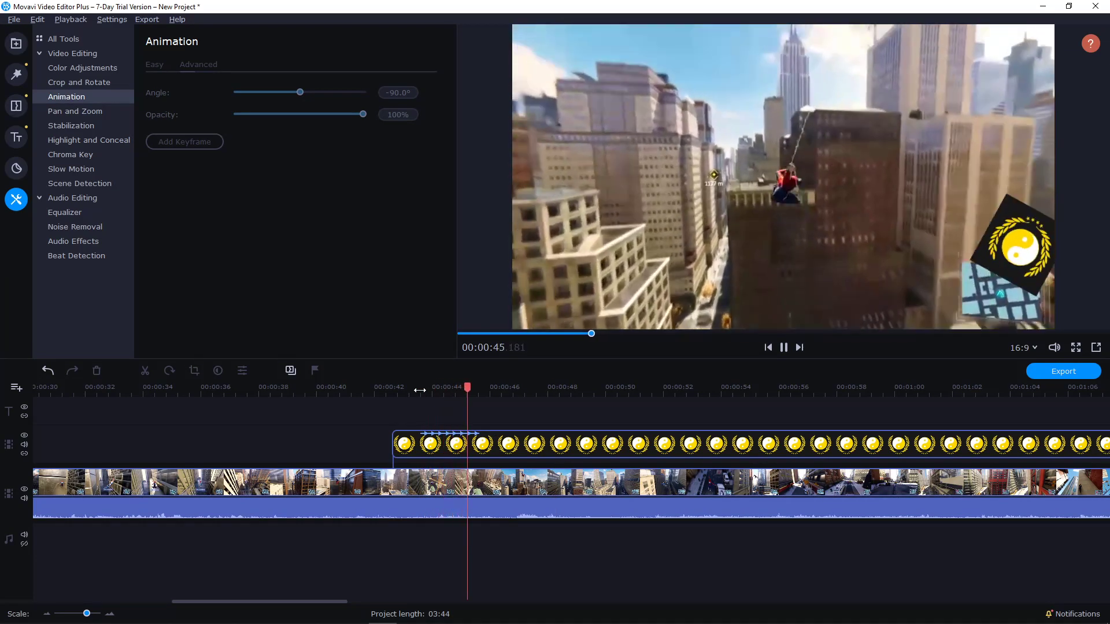
# Drag the last keyframe later, to about 46.5 s, and replay the longer spin.
pyautogui.click(478, 434)
pyautogui.moveTo(478, 434); pyautogui.dragTo(547, 434)
pyautogui.click(491, 406)
pyautogui.click(452, 396)
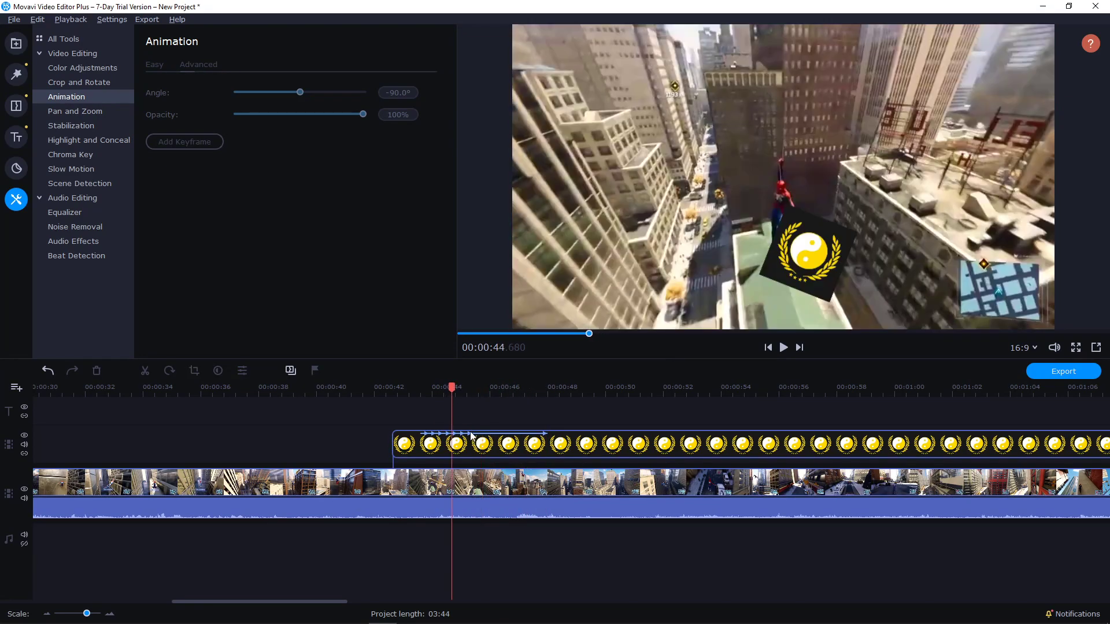
pyautogui.click(466, 439)
pyautogui.click(505, 433)
pyautogui.click(454, 390)
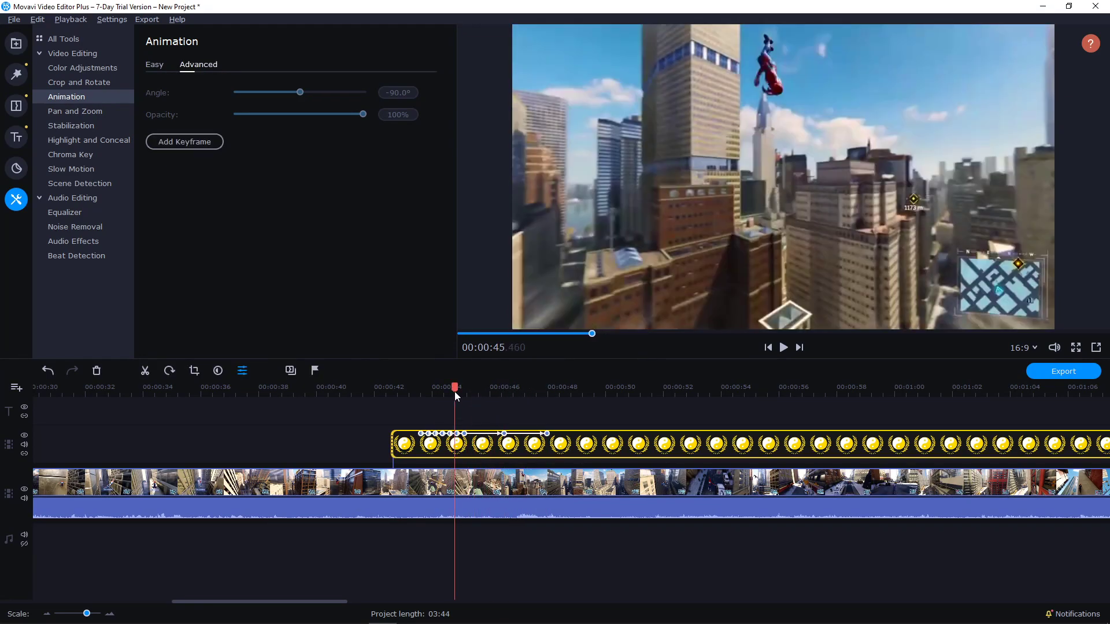
pyautogui.press('space')
pyautogui.press('space')
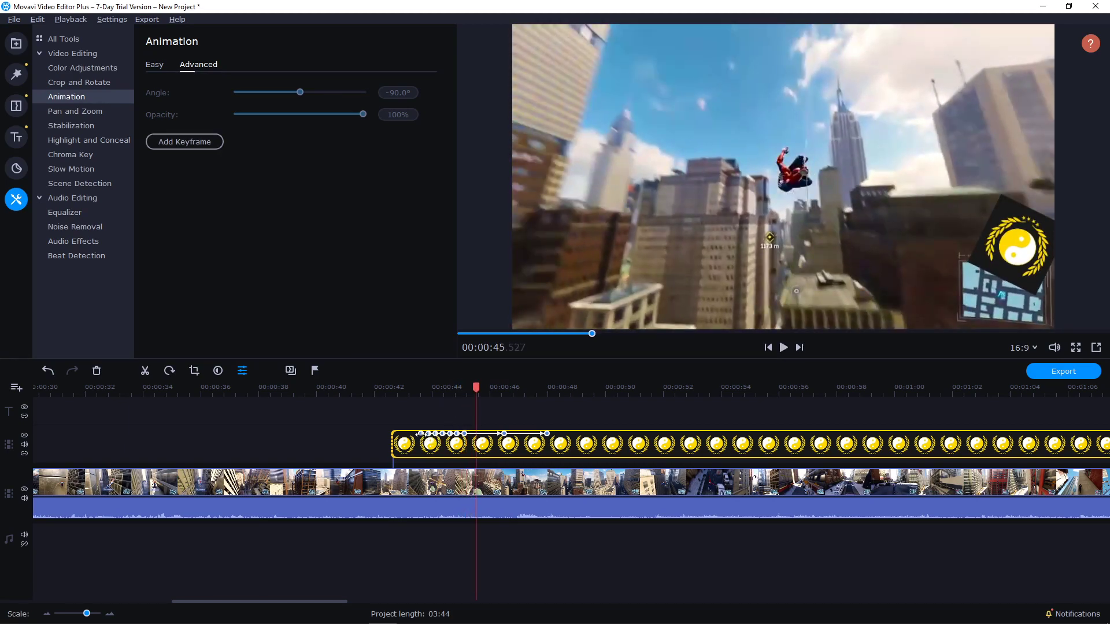
pyautogui.rightClick(547, 433)
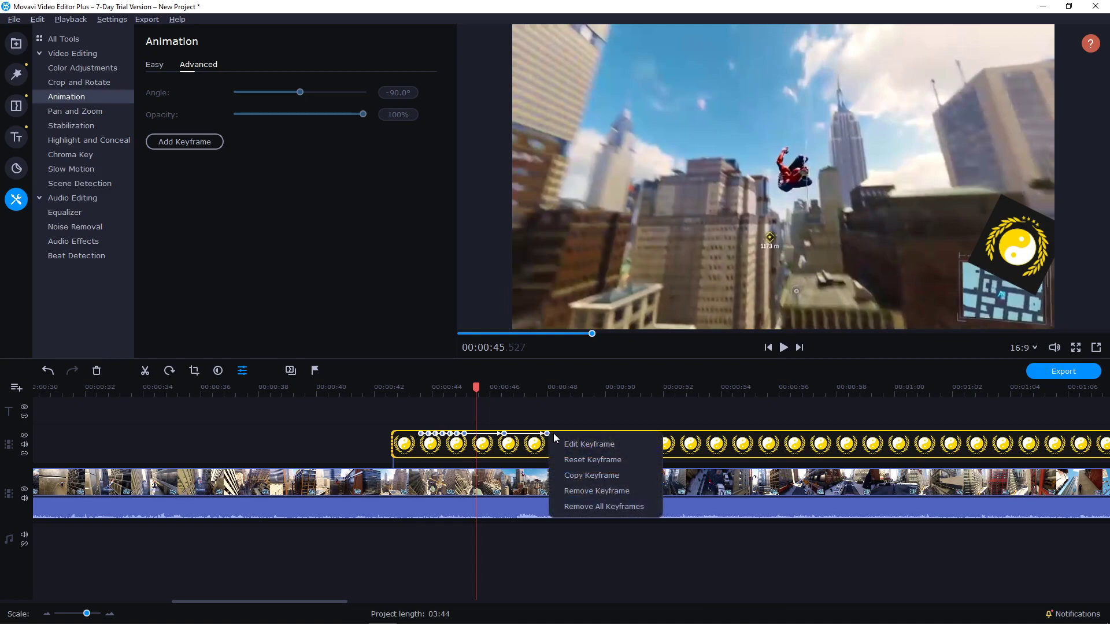
# Clear the logo's keyframes with Remove All Keyframes, preview from 0:43.5, then delete logo.PNG.
pyautogui.click(609, 508)
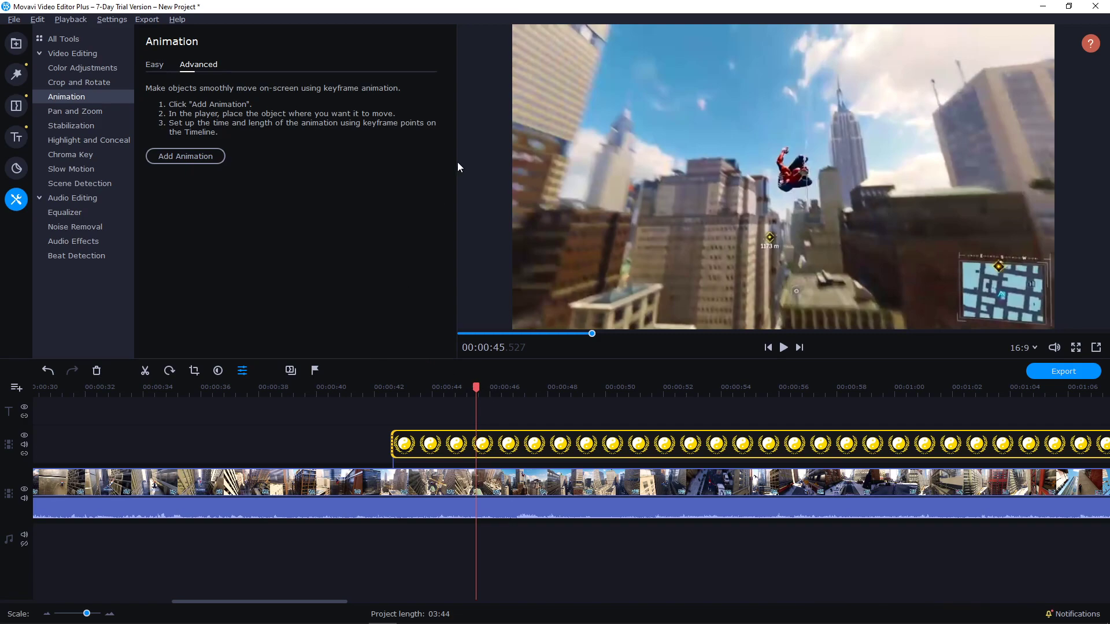
pyautogui.click(418, 388)
pyautogui.press('space')
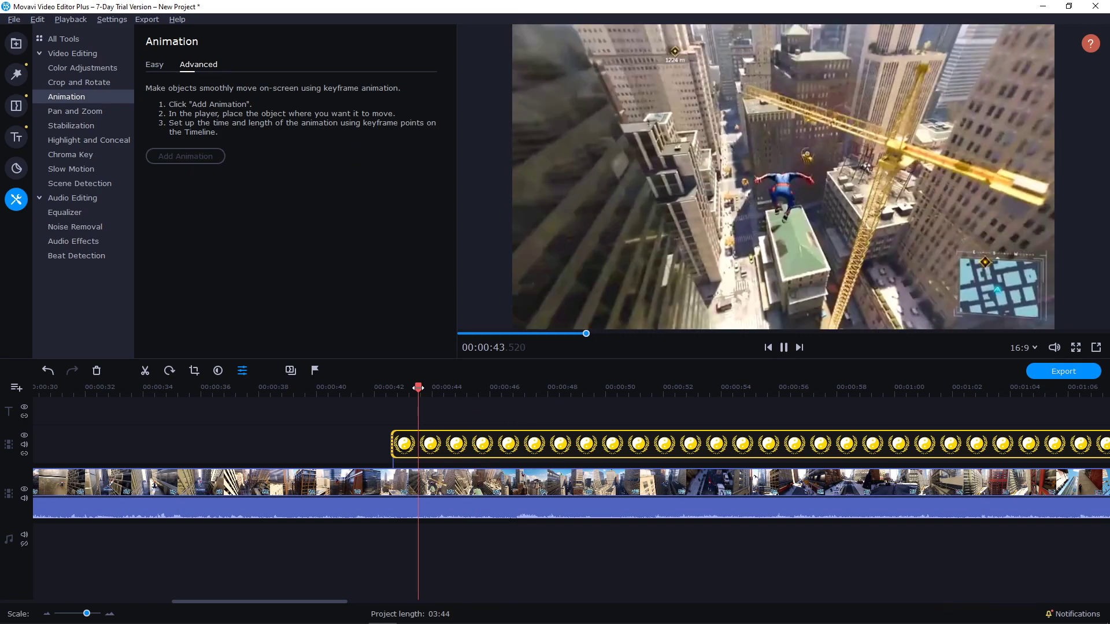
pyautogui.click(755, 414)
pyautogui.scroll(-2, 754, 416)
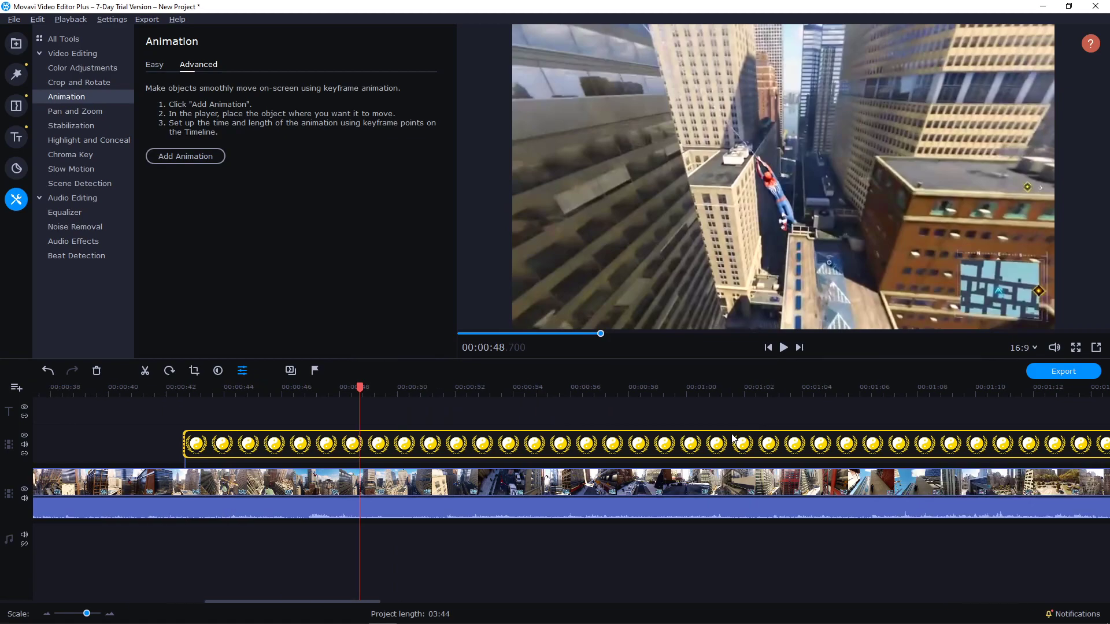
pyautogui.scroll(3, 694, 439)
pyautogui.press('Delete')
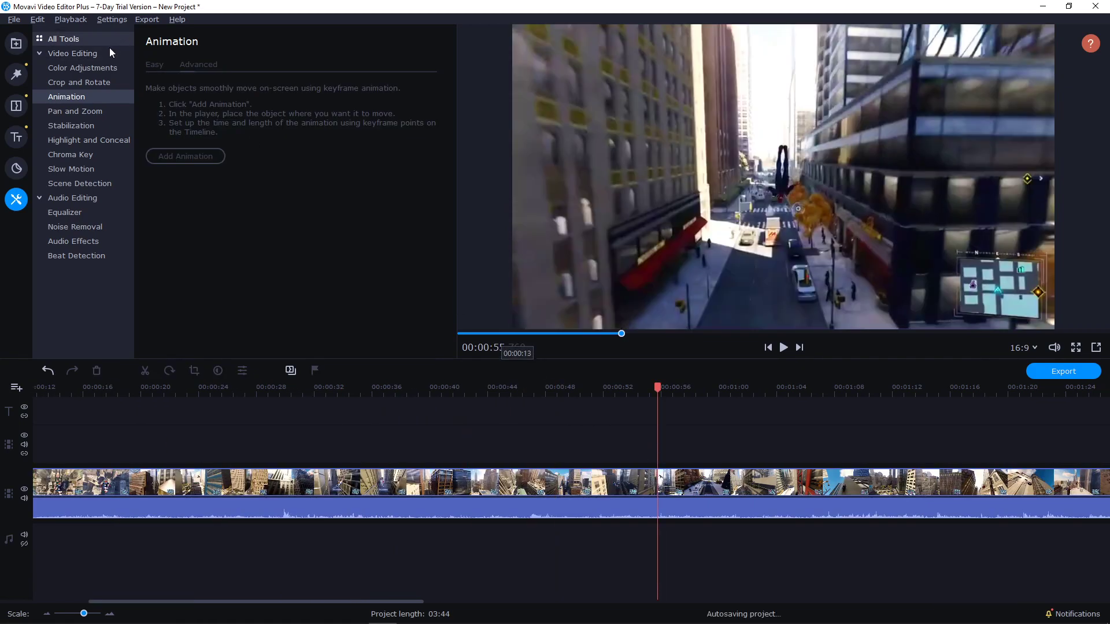
# Place logo.PNG from the media library onto the overlay track at 24 s.
pyautogui.click(17, 44)
pyautogui.moveTo(283, 84); pyautogui.dragTo(675, 444)
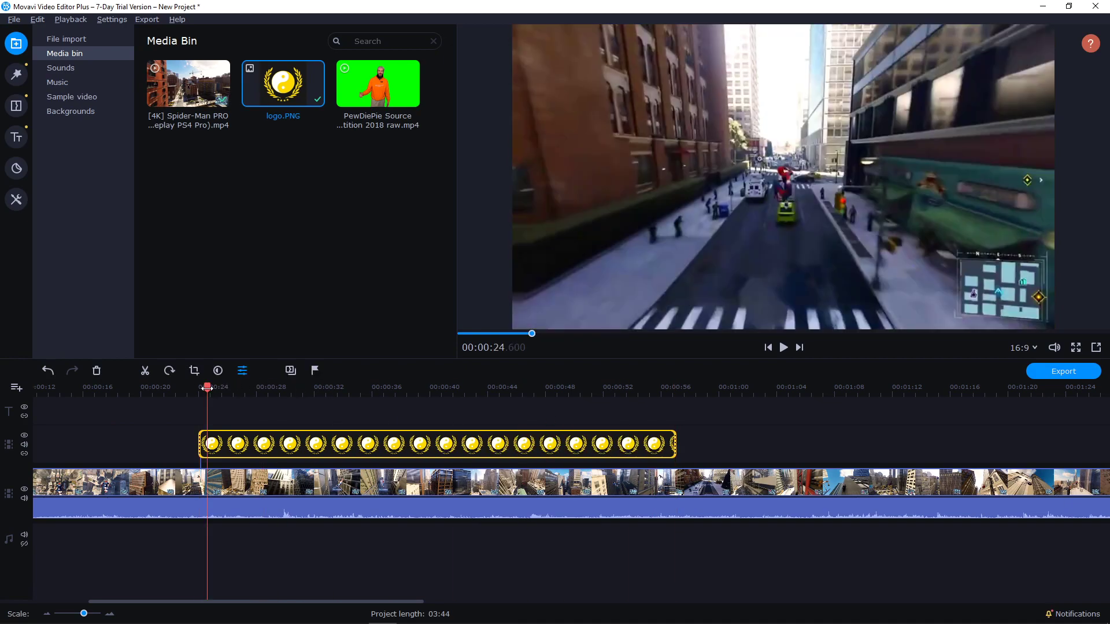
pyautogui.click(21, 204)
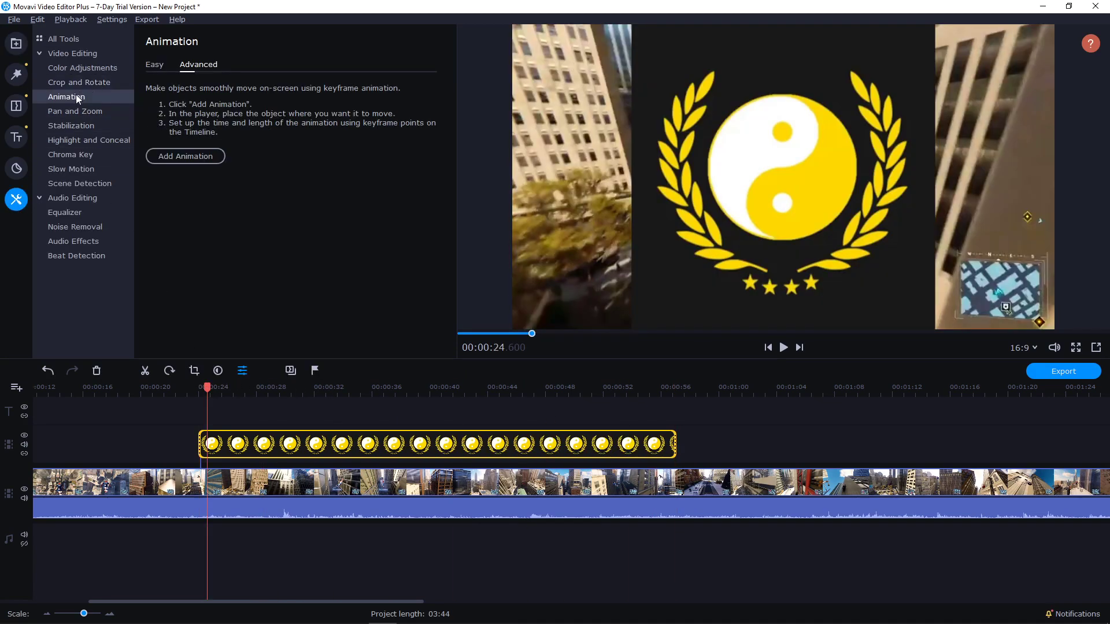
pyautogui.click(286, 442)
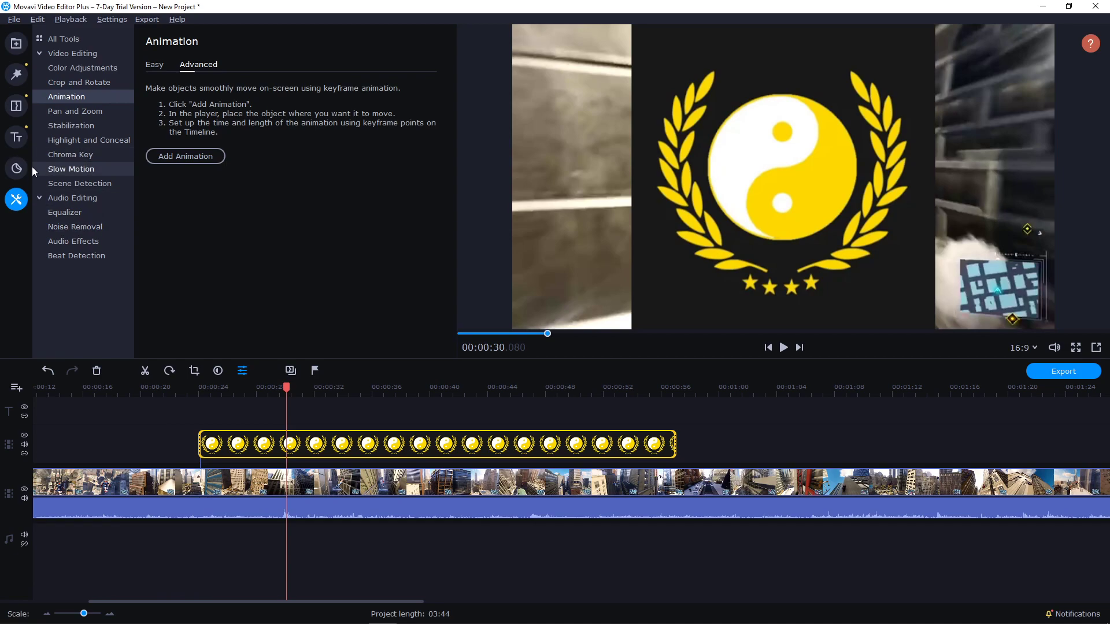
# Make the logo clip a picture-in-picture box parked off the frame's left edge.
pyautogui.doubleClick(291, 444)
pyautogui.click(72, 63)
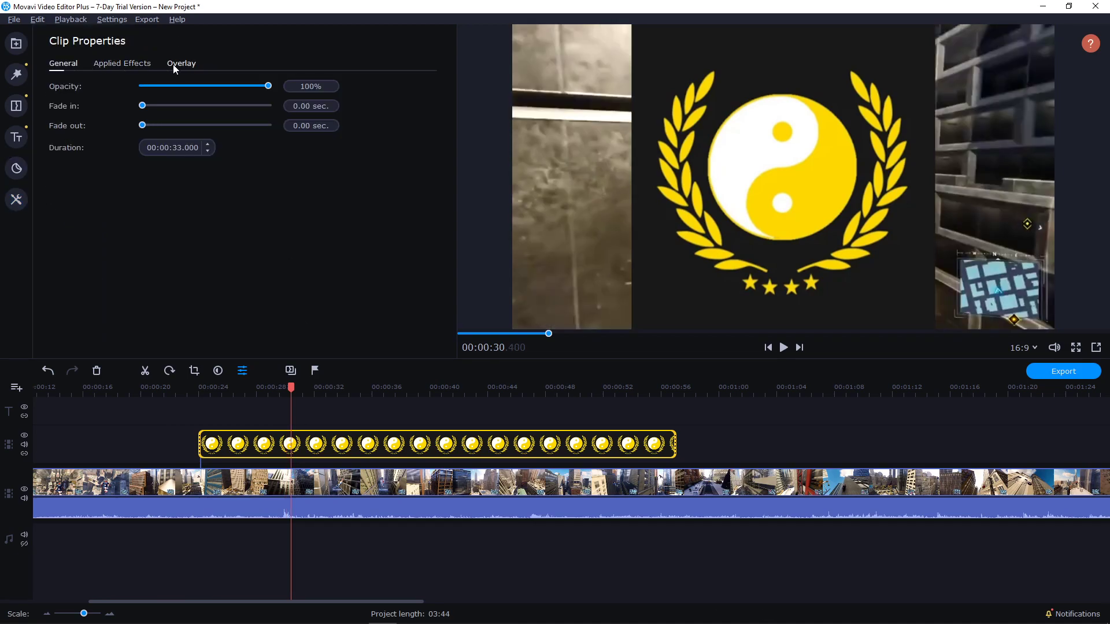
pyautogui.click(181, 65)
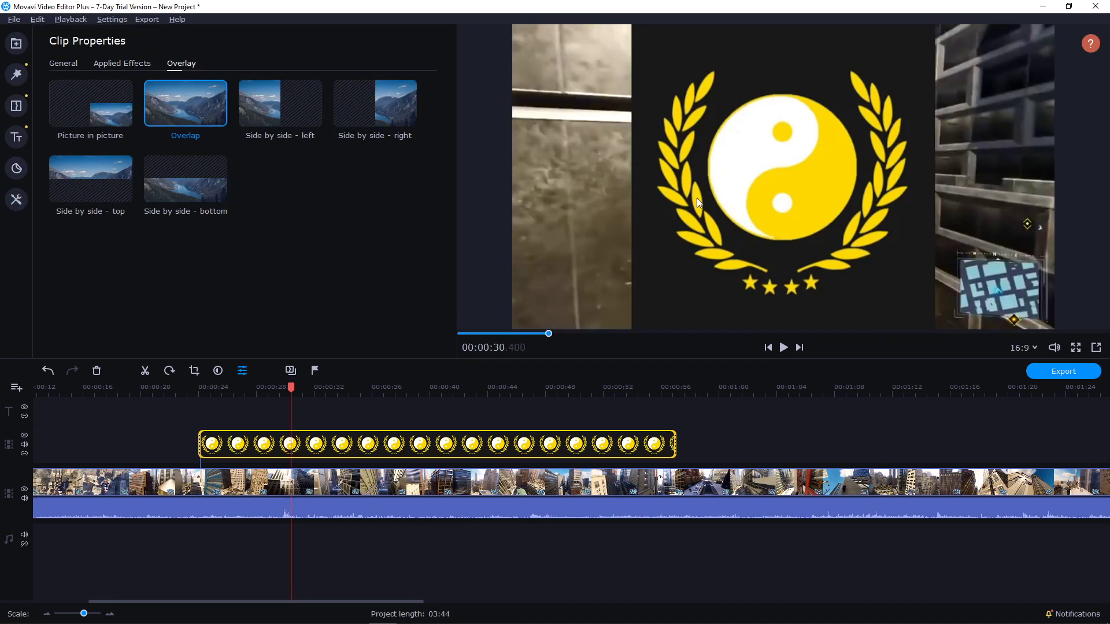
pyautogui.click(92, 115)
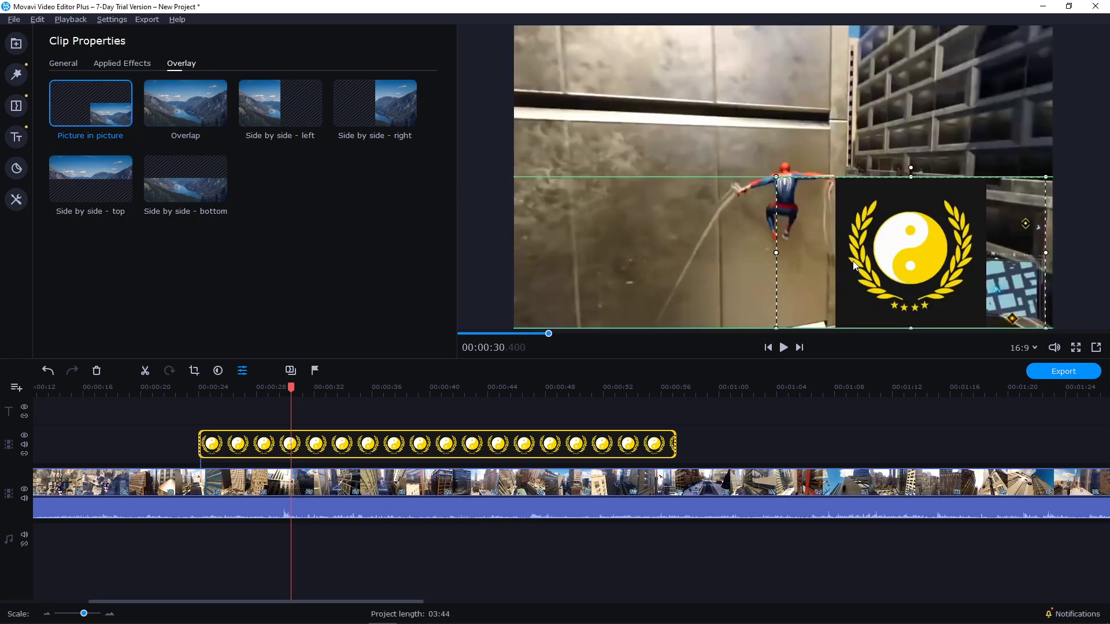
pyautogui.moveTo(586, 164); pyautogui.dragTo(732, 207)
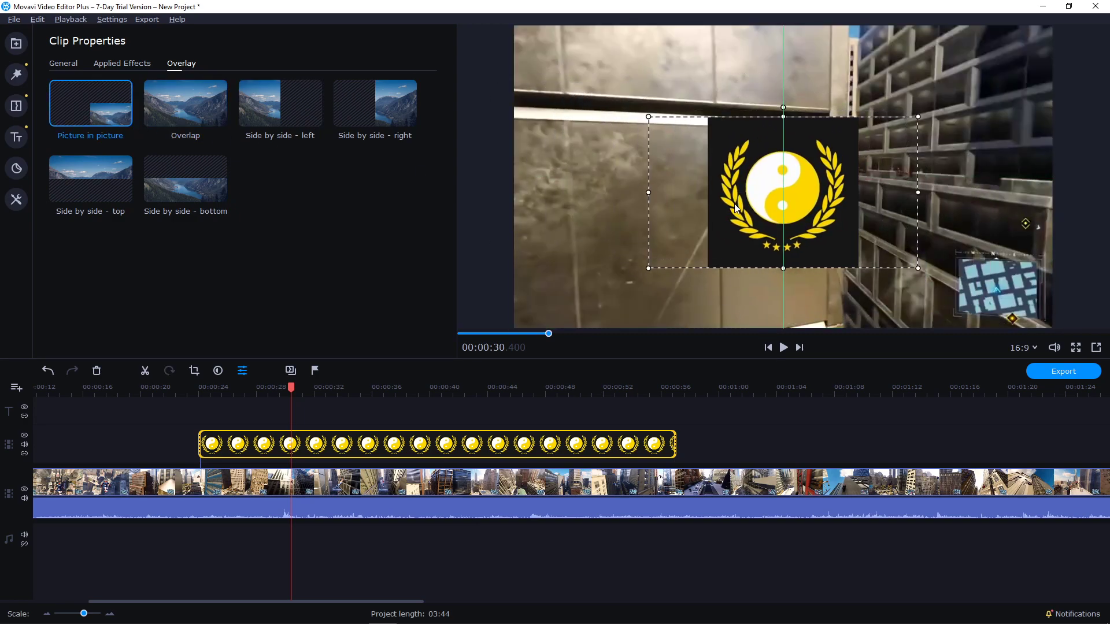
pyautogui.click(284, 387)
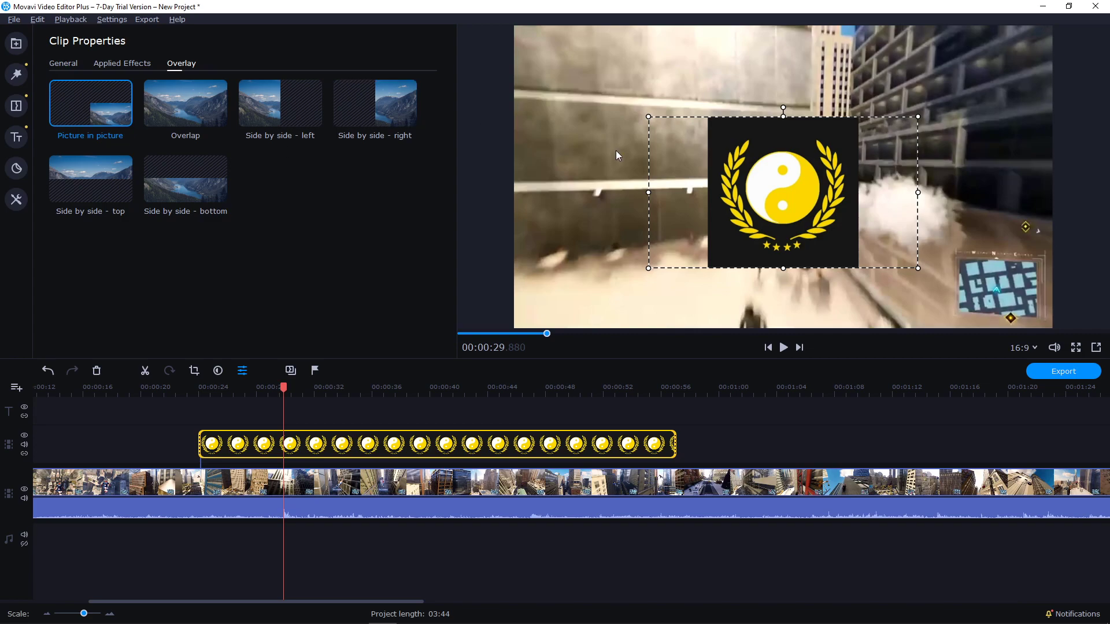
pyautogui.moveTo(782, 200); pyautogui.dragTo(353, 244)
# Start a keyframe animation on the logo at about 25.7 s.
pyautogui.click(224, 388)
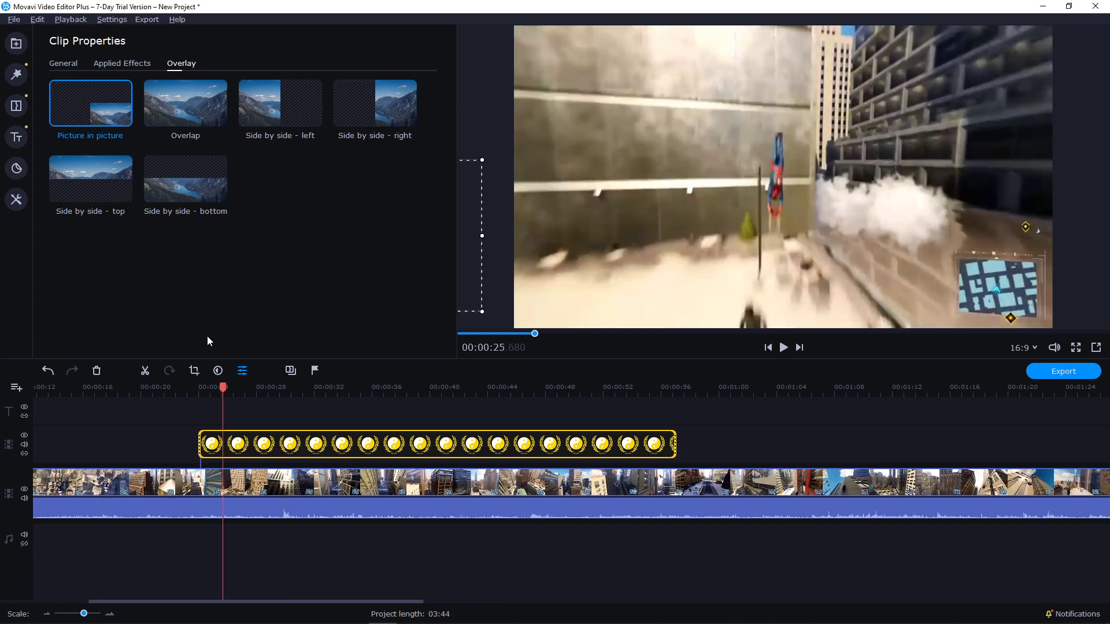
pyautogui.click(16, 201)
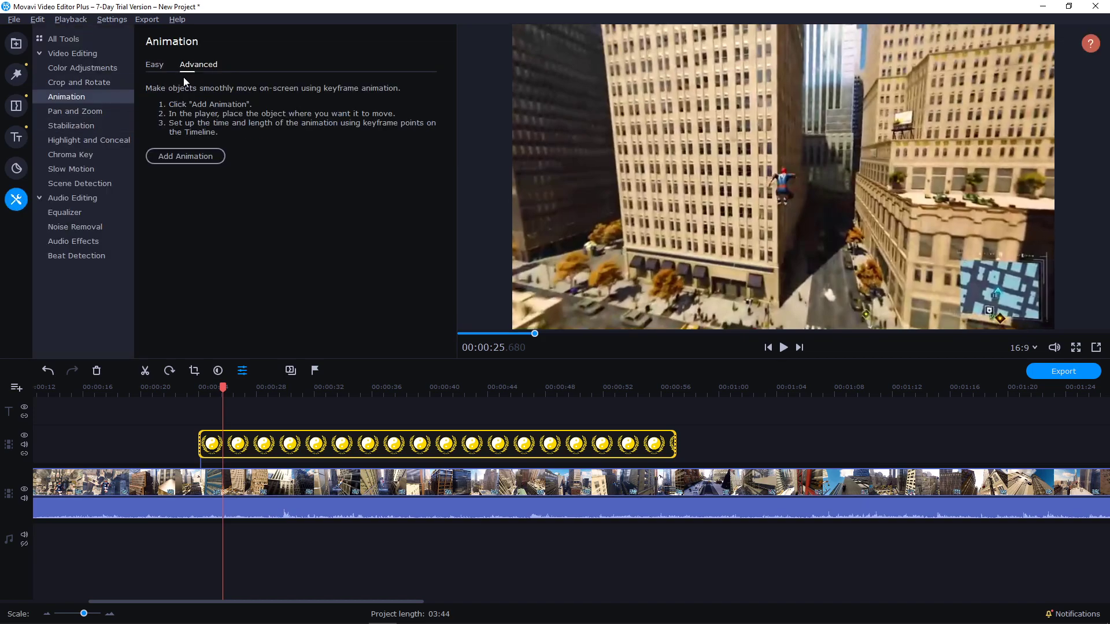
pyautogui.click(171, 160)
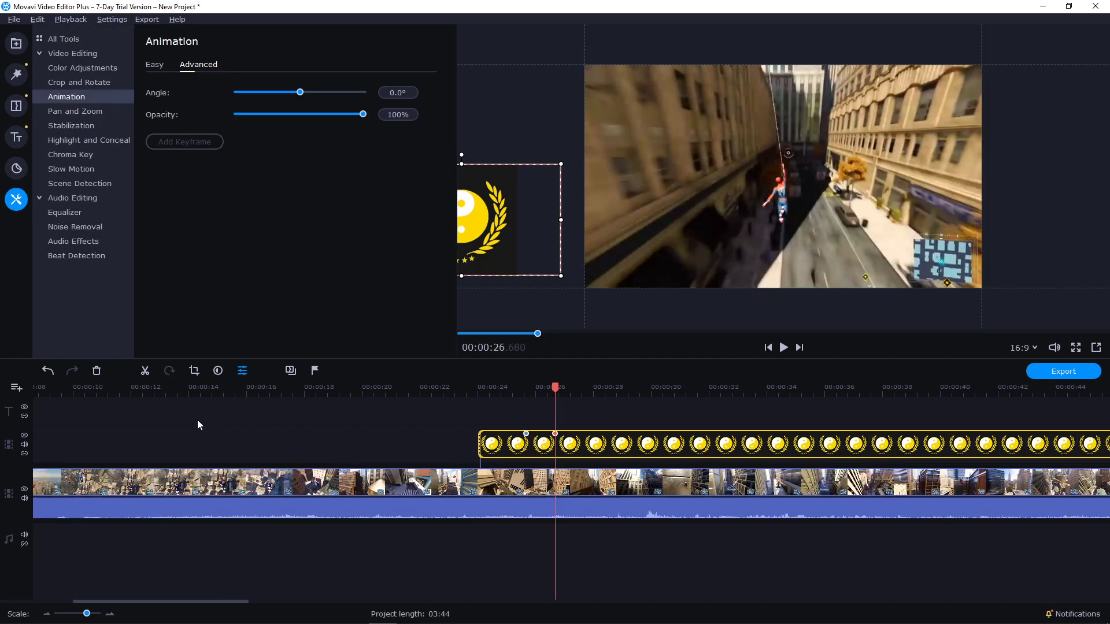
# At the 26.680 keyframe, shrink and tilt the logo and place it top-right.
pyautogui.scroll(5, 231, 415)
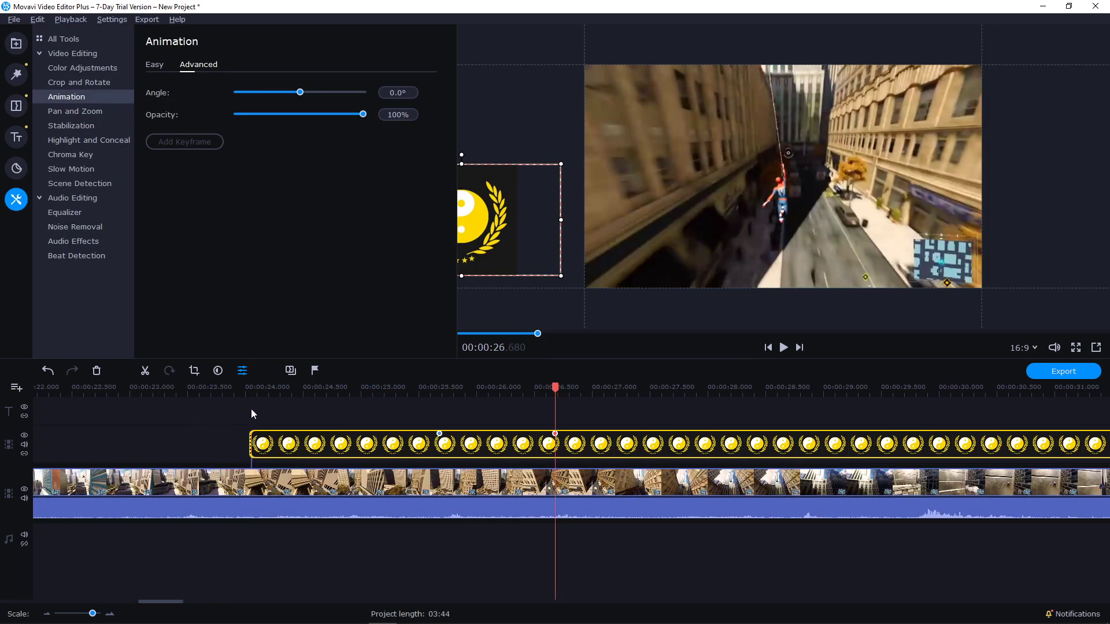
pyautogui.click(325, 434)
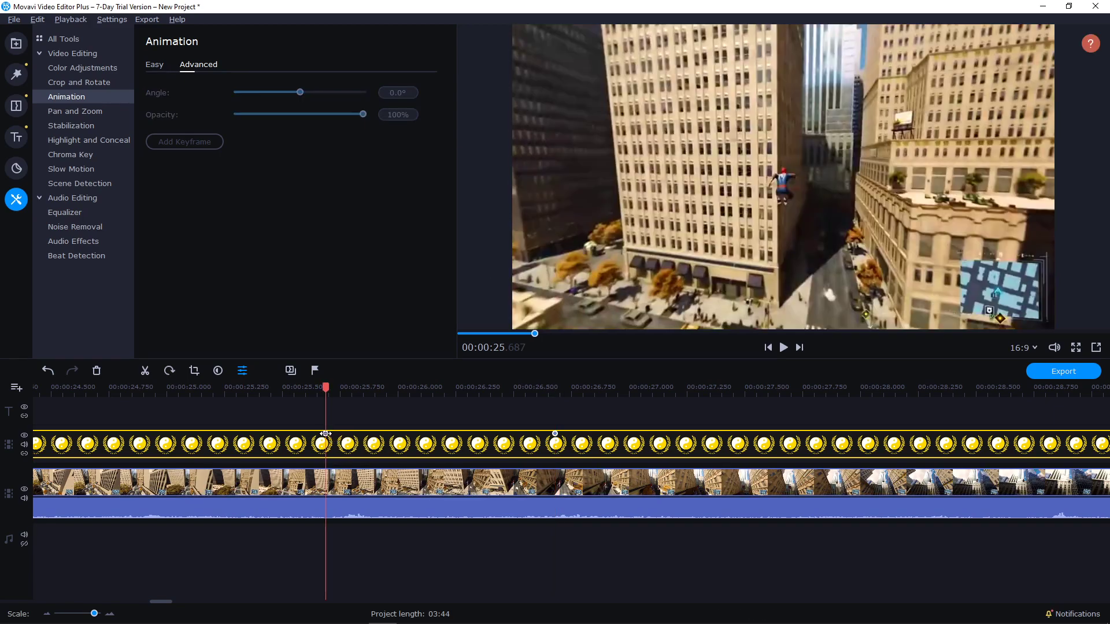
pyautogui.click(554, 433)
pyautogui.moveTo(553, 231); pyautogui.dragTo(869, 180)
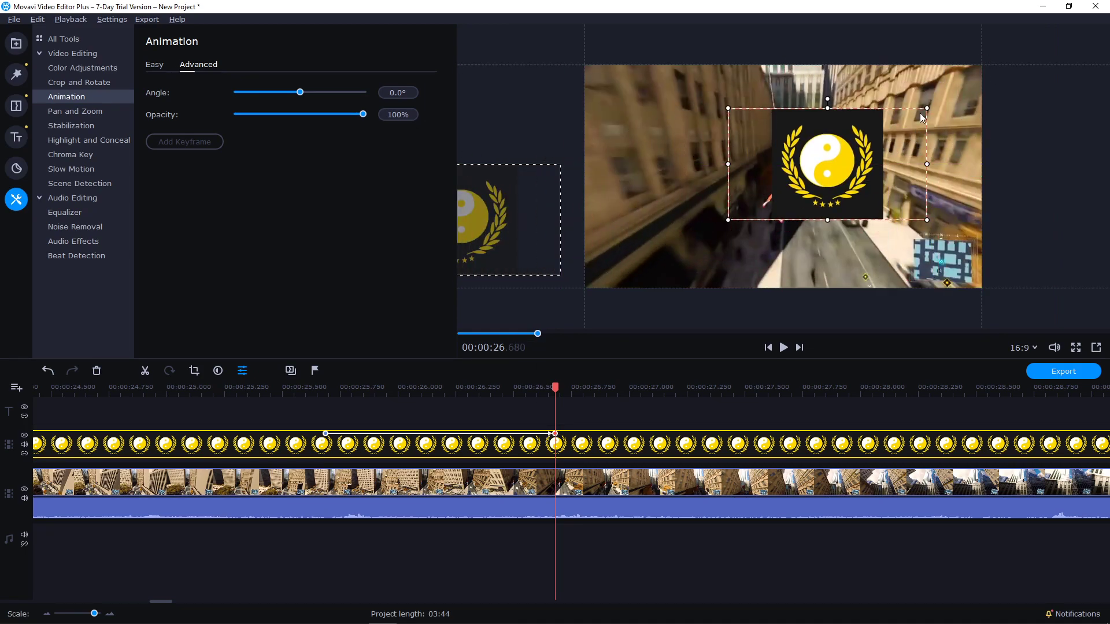
pyautogui.moveTo(928, 110); pyautogui.dragTo(895, 122)
pyautogui.moveTo(811, 117)
pyautogui.mouseDown()
pyautogui.moveTo(840, 108)
pyautogui.moveTo(821, 103)
pyautogui.mouseUp()
pyautogui.moveTo(844, 141); pyautogui.dragTo(913, 111)
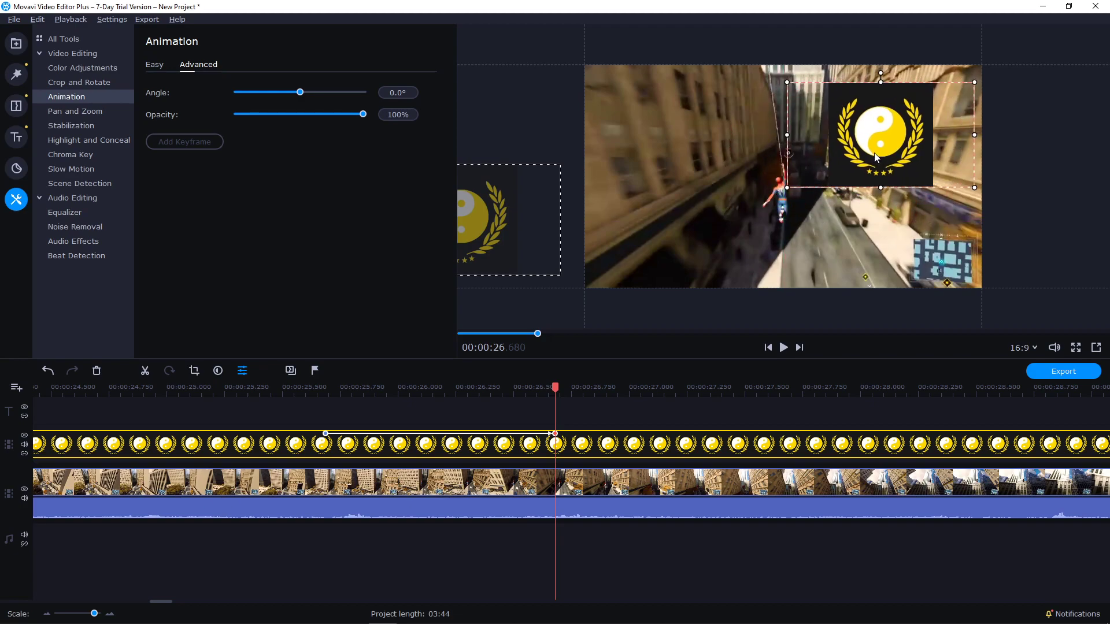
pyautogui.moveTo(885, 157); pyautogui.dragTo(876, 156)
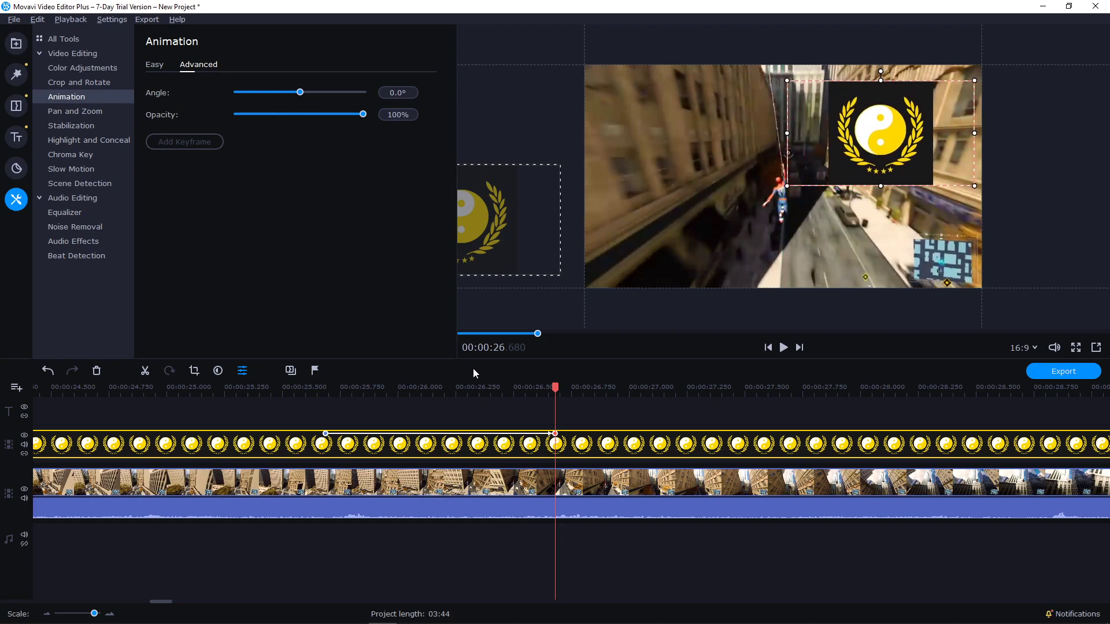
# Play the slide-in from just before it starts to check the result.
pyautogui.press('space')
pyautogui.moveTo(551, 386); pyautogui.dragTo(254, 403)
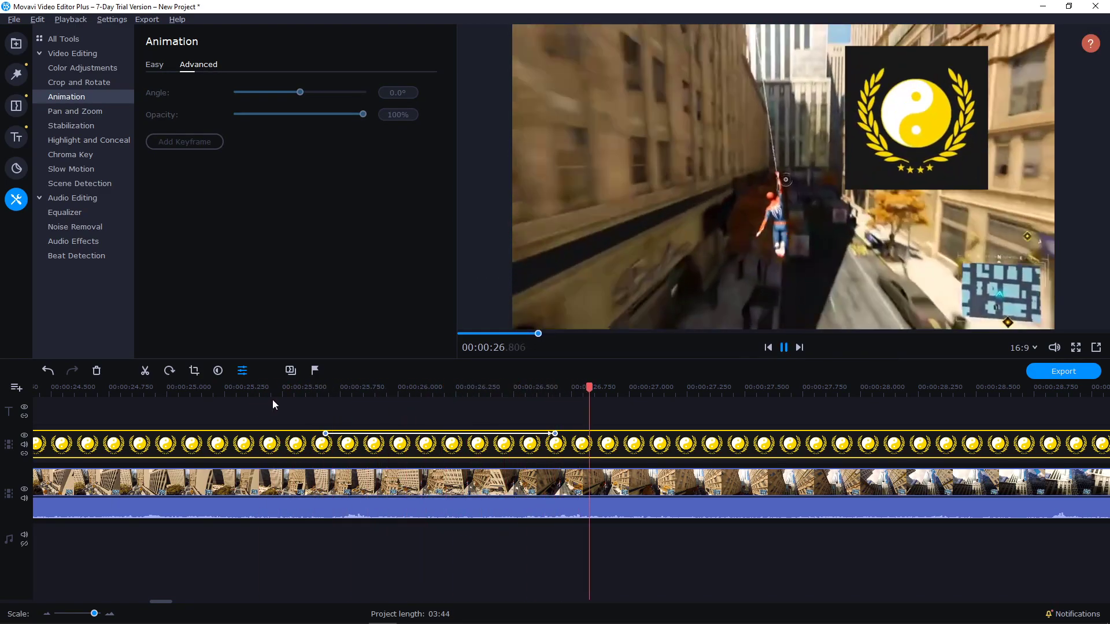
pyautogui.click(534, 433)
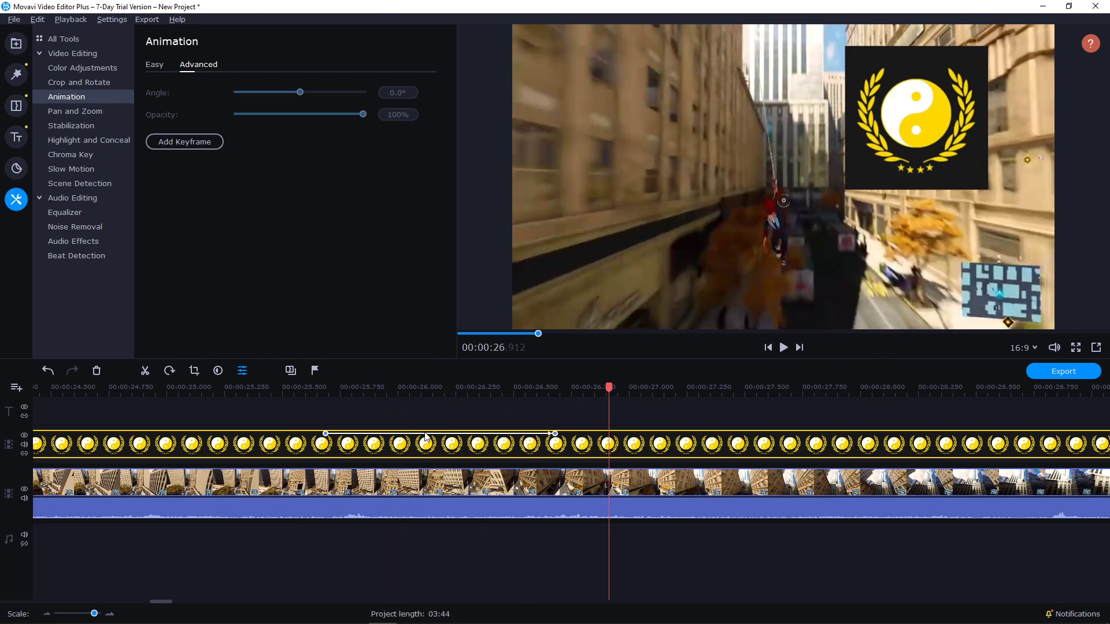
# Add a keyframe at 26.105 and shift that middle keyframe later in time.
pyautogui.click(324, 433)
pyautogui.click(325, 434)
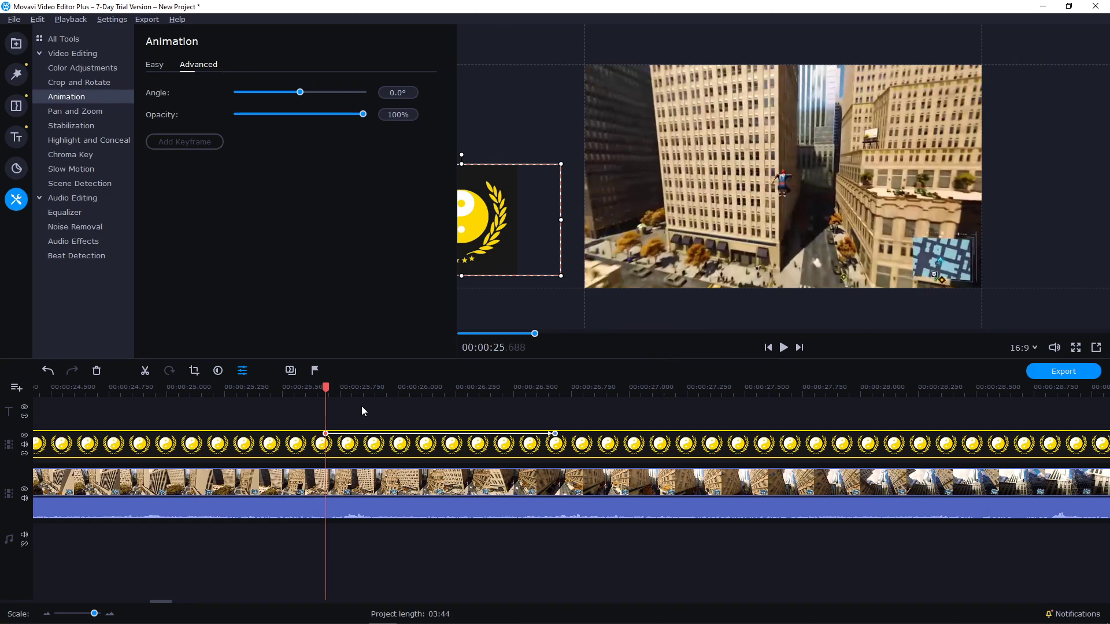
pyautogui.click(397, 393)
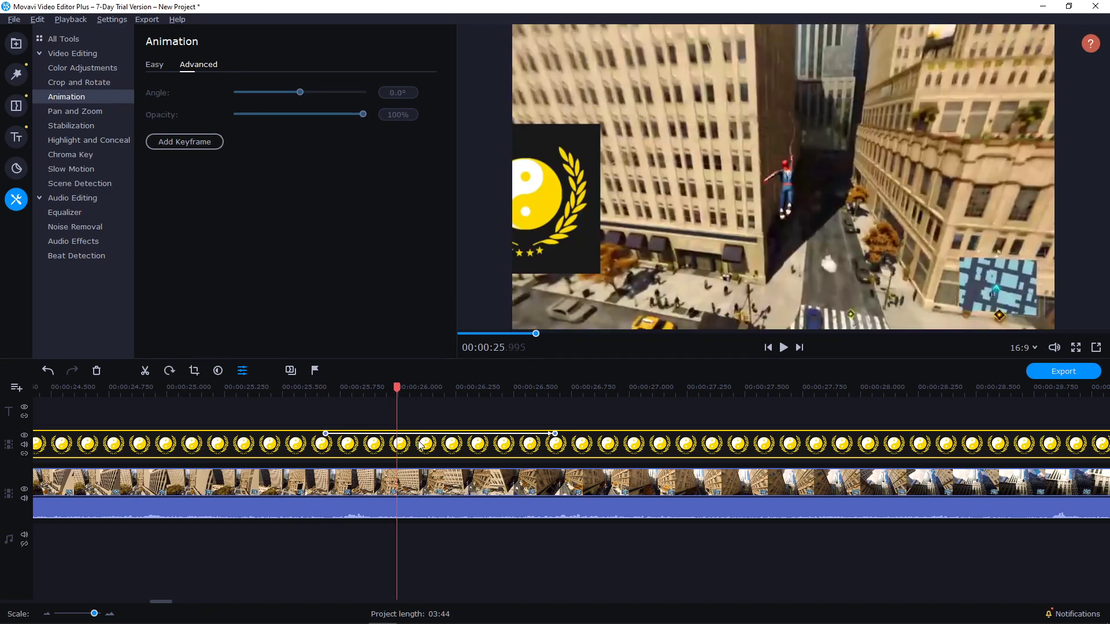
pyautogui.click(420, 444)
pyautogui.click(185, 144)
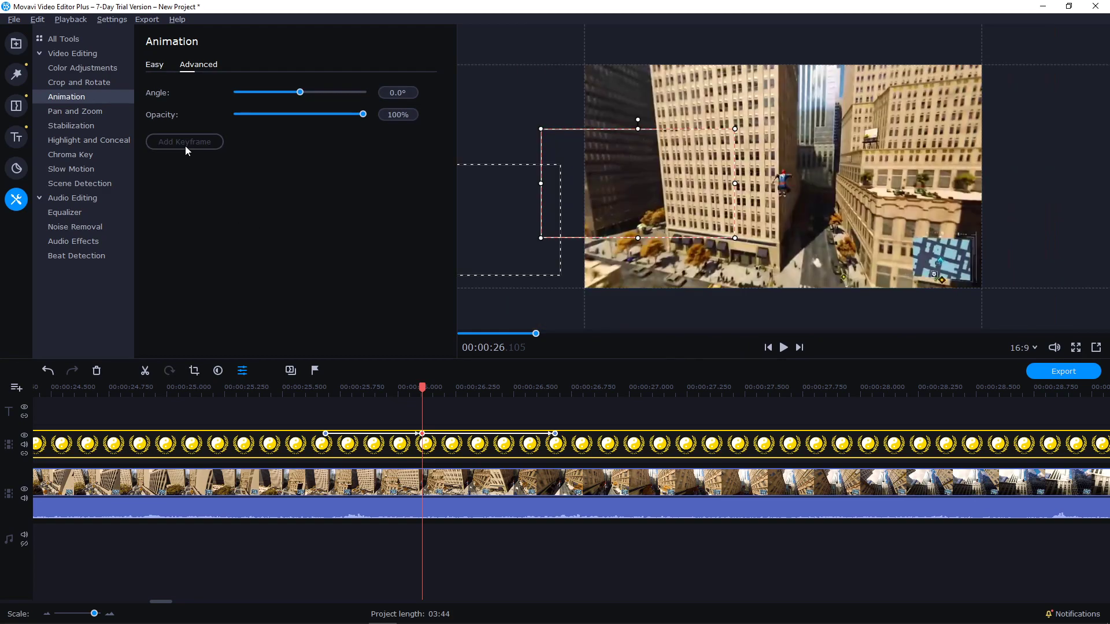
pyautogui.moveTo(422, 389)
pyautogui.mouseDown()
pyautogui.moveTo(379, 389)
pyautogui.moveTo(419, 387)
pyautogui.mouseUp()
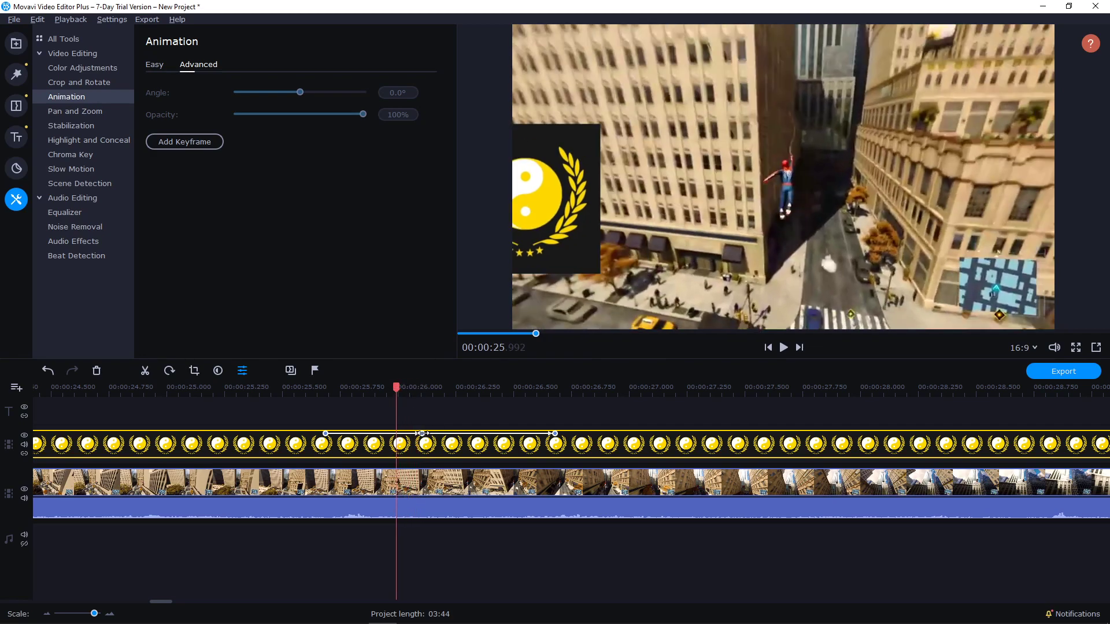
pyautogui.moveTo(423, 434); pyautogui.dragTo(469, 432)
# Add a keyframe at 25.987 with the logo moved rightward into the video.
pyautogui.click(389, 390)
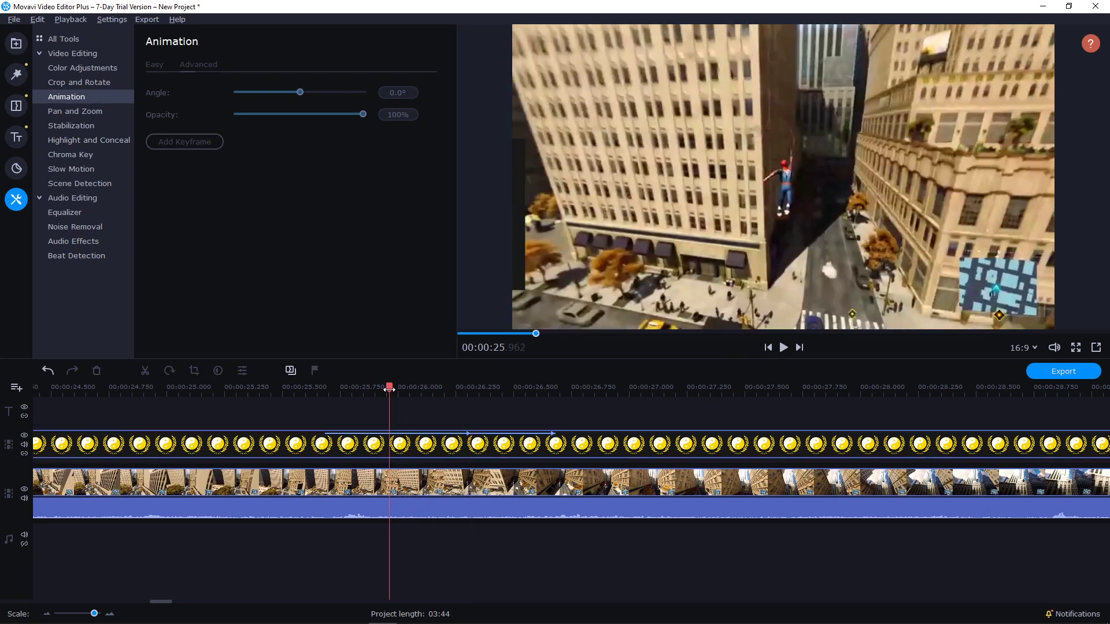
pyautogui.click(395, 442)
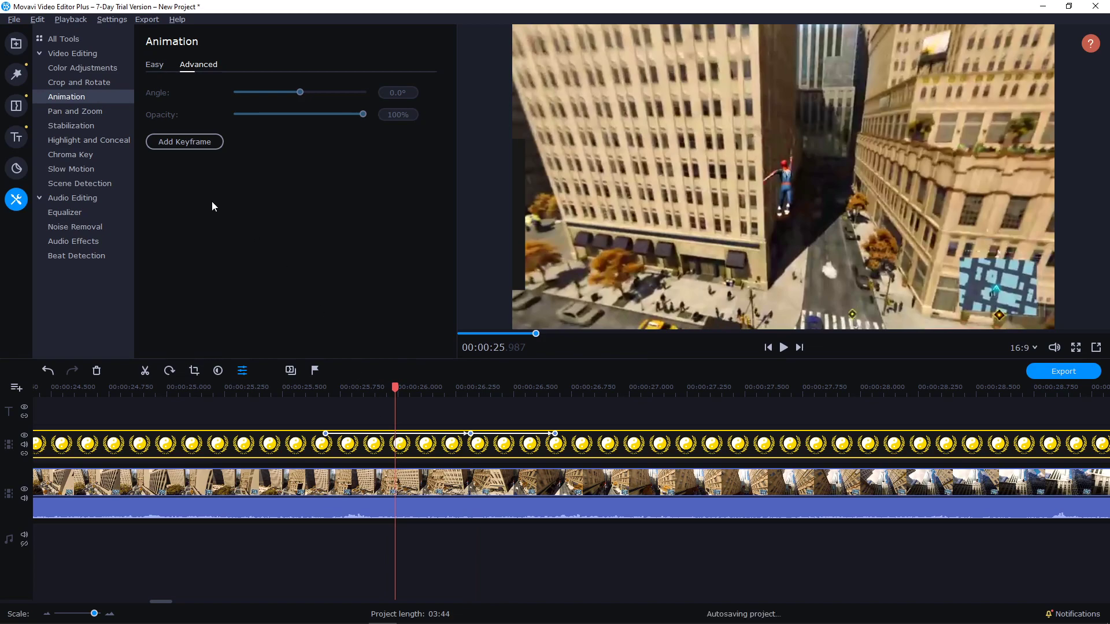
pyautogui.click(203, 144)
pyautogui.moveTo(527, 222); pyautogui.dragTo(654, 231)
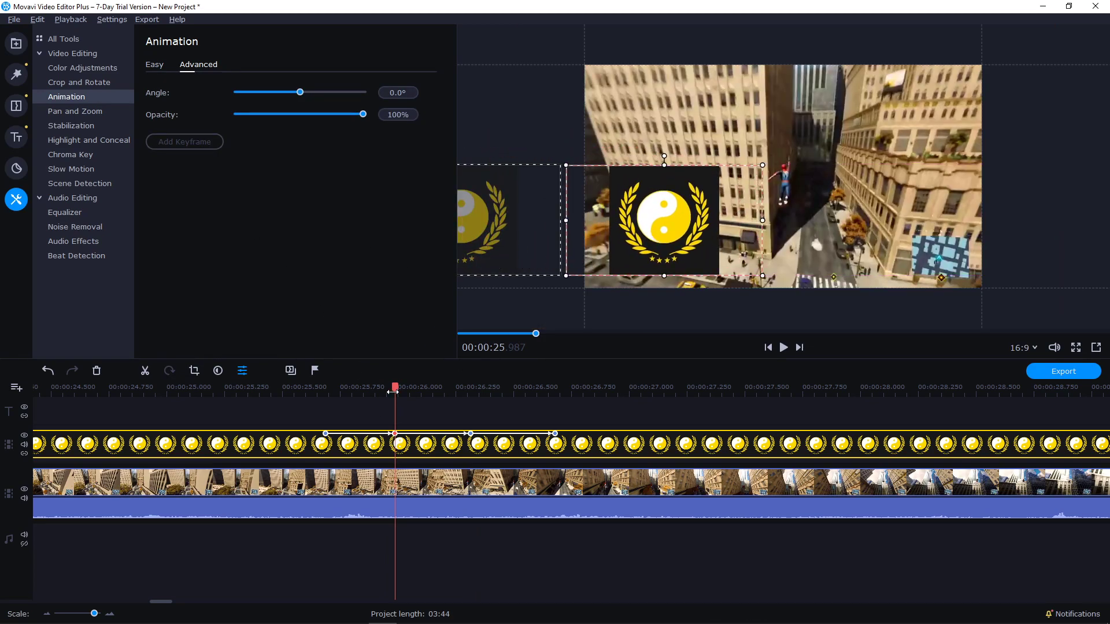
# Adjust the logo's position at the 25.987 and 26.315 keyframes so it passes mid-frame.
pyautogui.moveTo(395, 391); pyautogui.dragTo(471, 400)
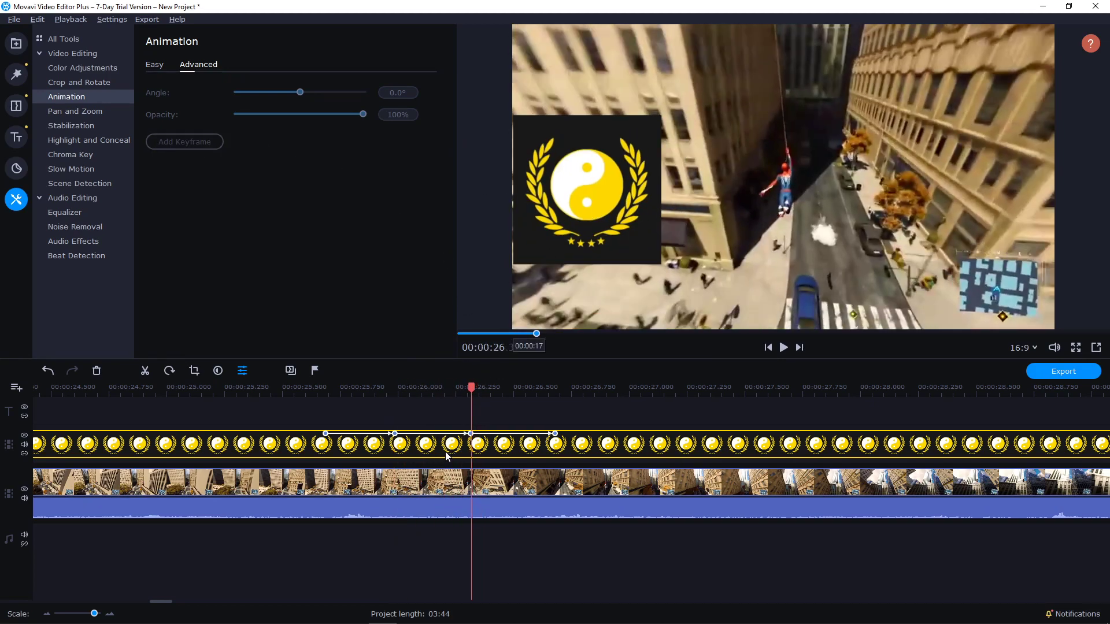
pyautogui.click(394, 433)
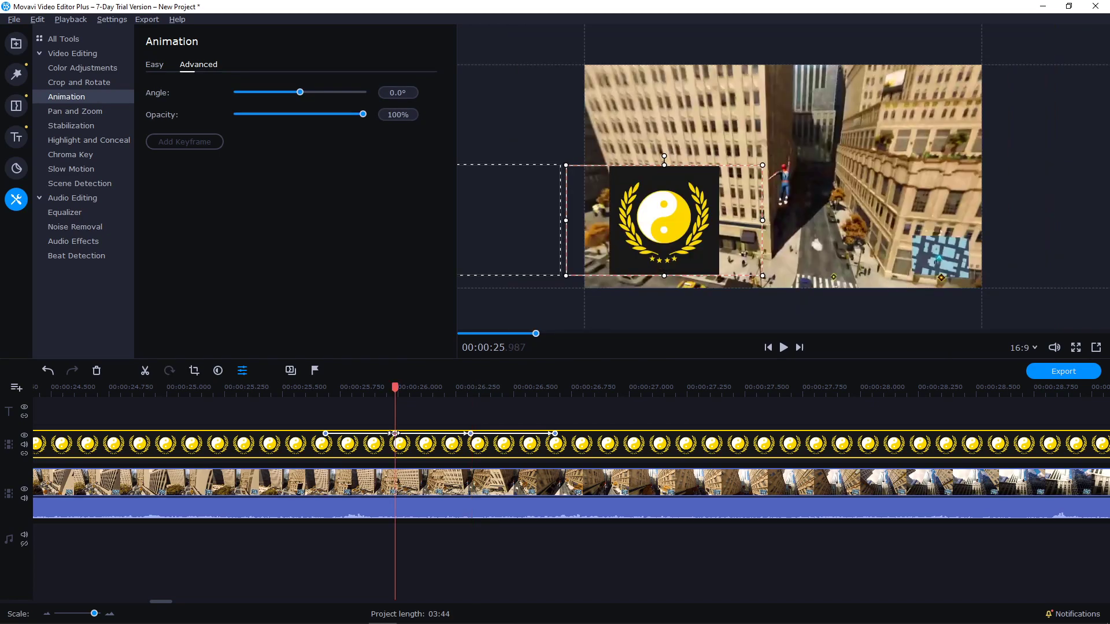
pyautogui.moveTo(639, 254); pyautogui.dragTo(654, 250)
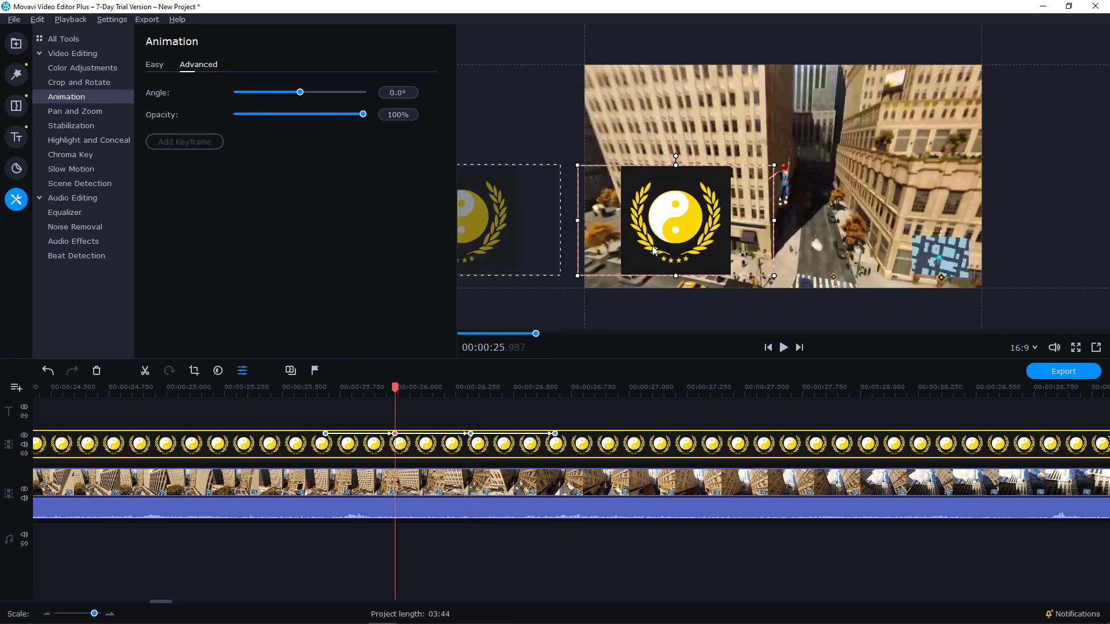
pyautogui.click(468, 433)
pyautogui.moveTo(509, 234); pyautogui.dragTo(675, 252)
pyautogui.click(554, 432)
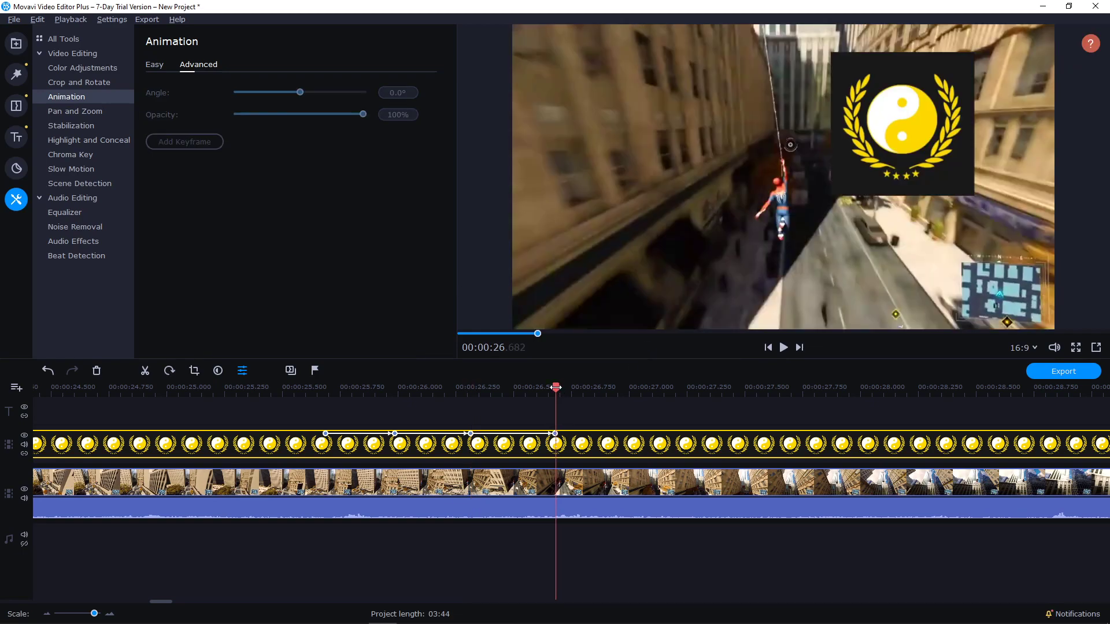
# Push the last and middle keyframes later so the animation runs to about 27.7 s.
pyautogui.click(319, 389)
pyautogui.press('space')
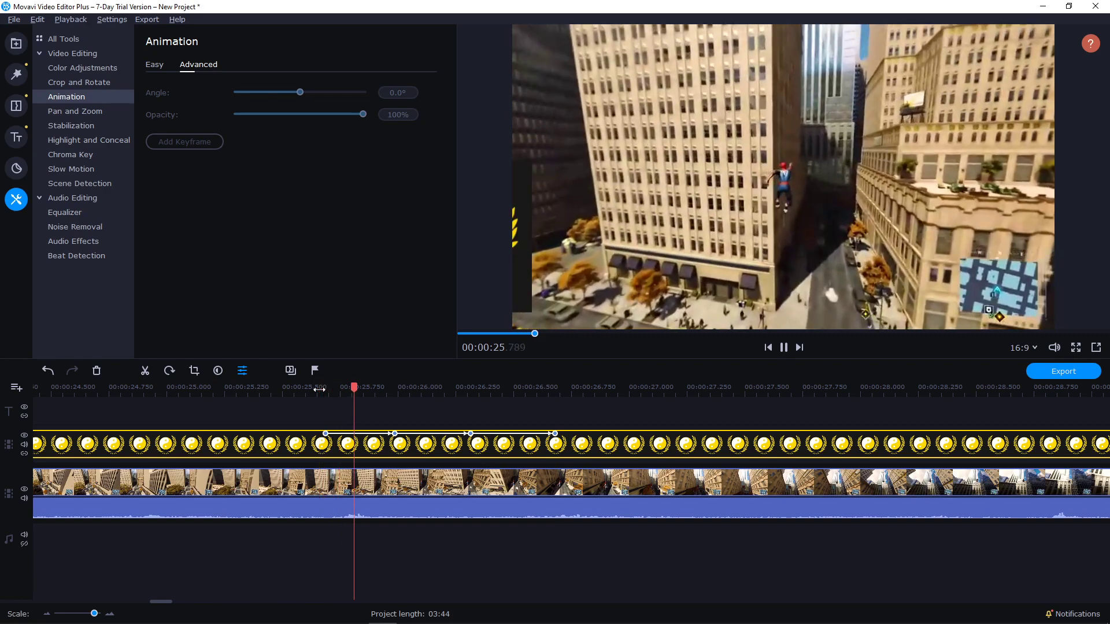
pyautogui.press('space')
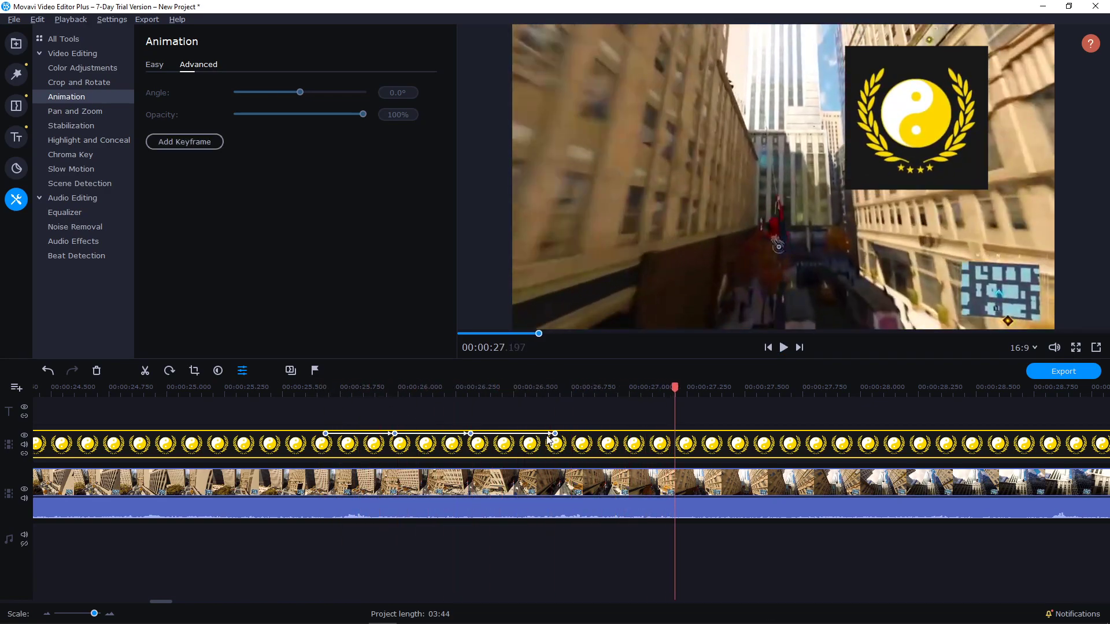
pyautogui.moveTo(554, 434); pyautogui.dragTo(823, 433)
pyautogui.moveTo(471, 433); pyautogui.dragTo(671, 433)
pyautogui.moveTo(394, 433); pyautogui.dragTo(490, 431)
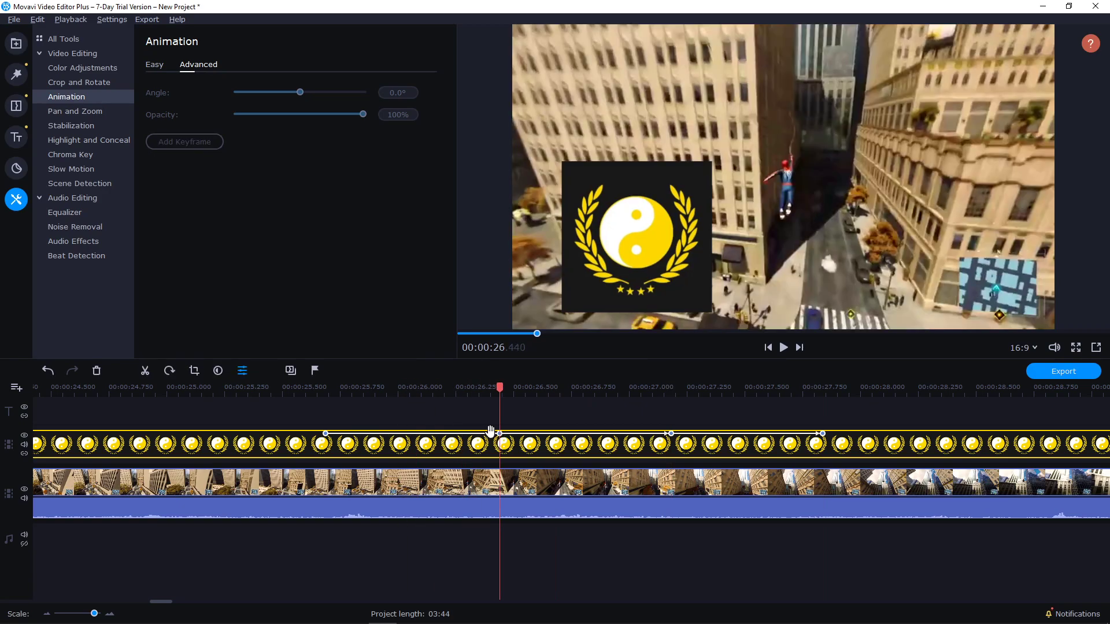
# Play the stretched animation from its start to review it.
pyautogui.click(325, 391)
pyautogui.press('space')
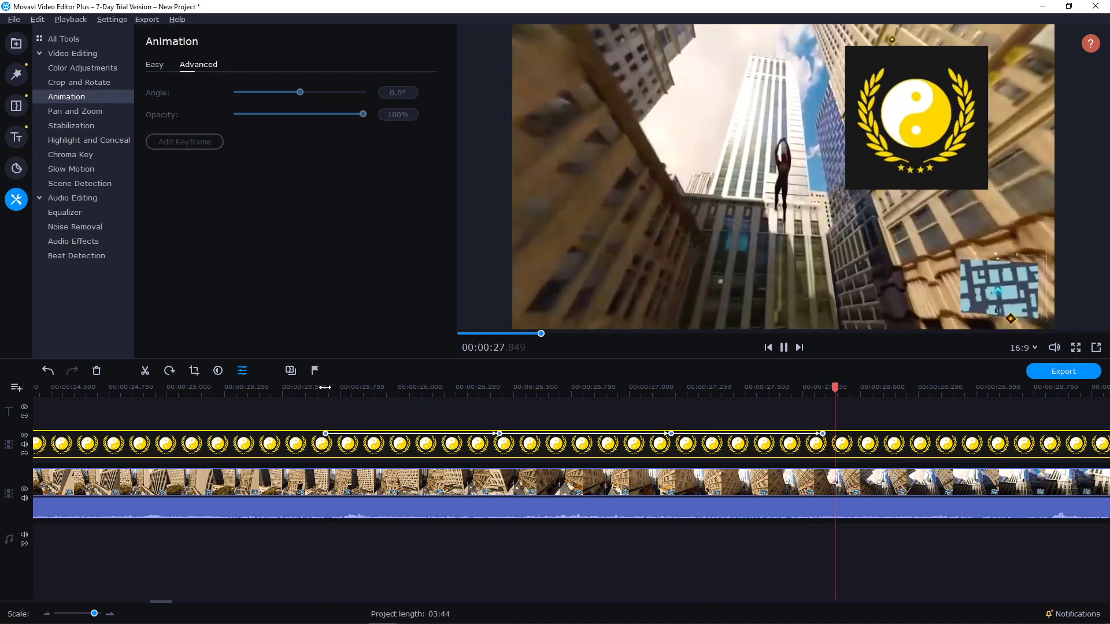
pyautogui.press('space')
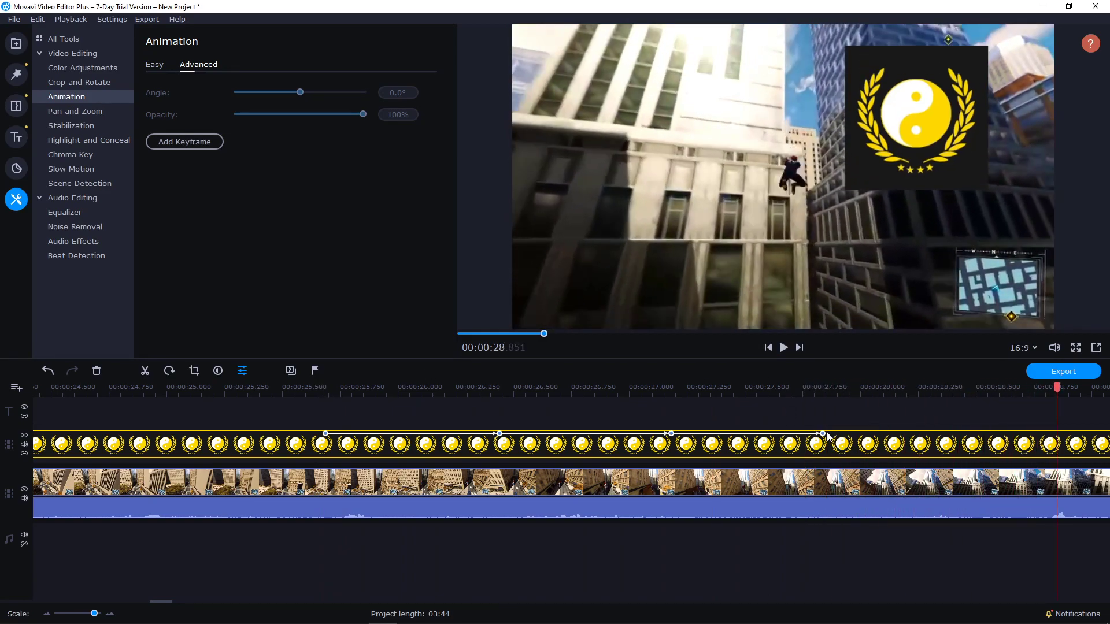
pyautogui.click(819, 408)
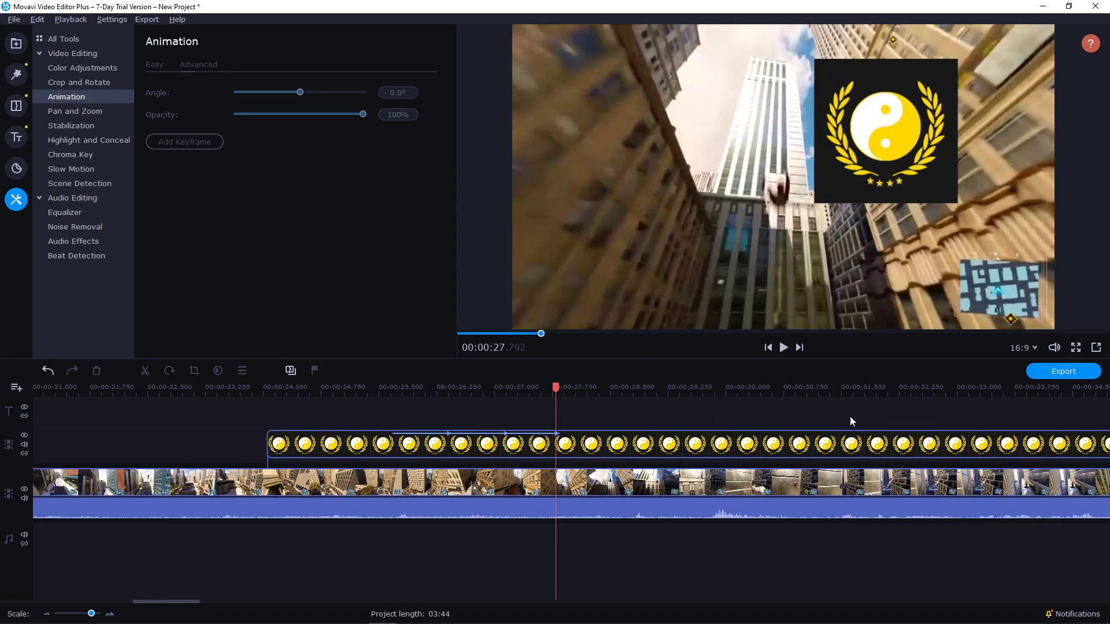
# Add a keyframe at 28.122 with the logo nudged left and rotated, then preview it.
pyautogui.click(565, 432)
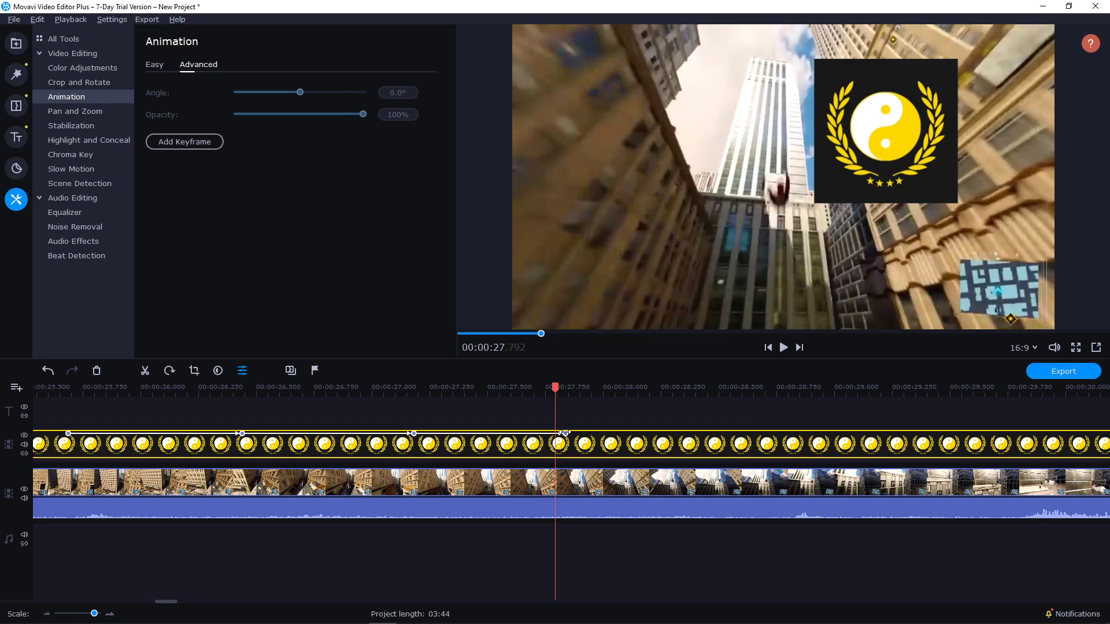
pyautogui.moveTo(556, 385); pyautogui.dragTo(631, 386)
pyautogui.click(184, 144)
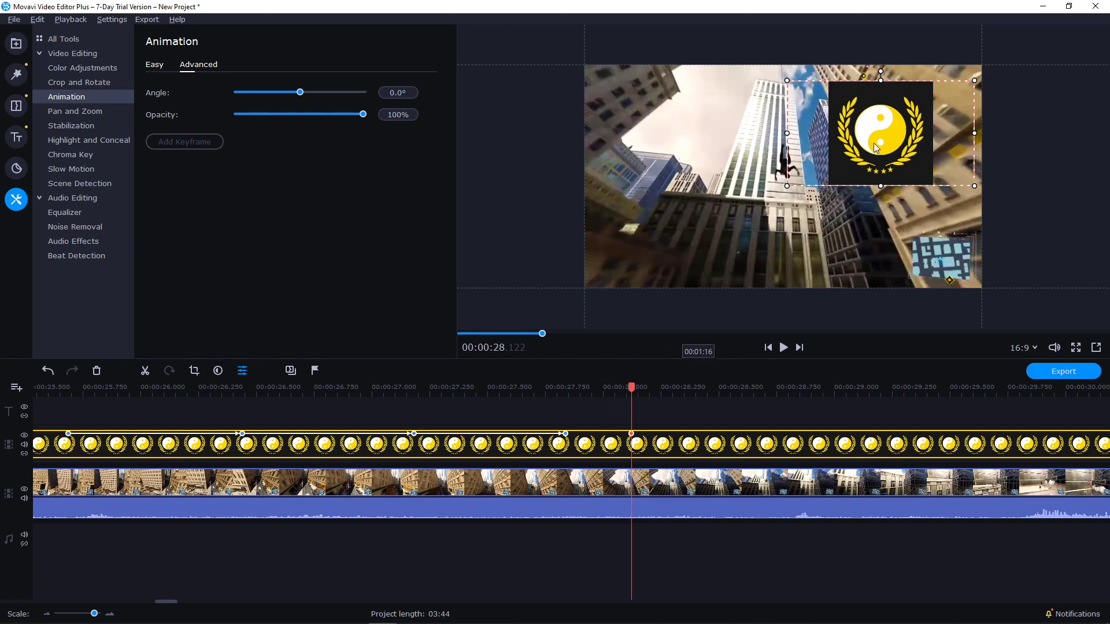
pyautogui.moveTo(873, 144)
pyautogui.mouseDown()
pyautogui.moveTo(853, 148)
pyautogui.moveTo(880, 144)
pyautogui.mouseUp()
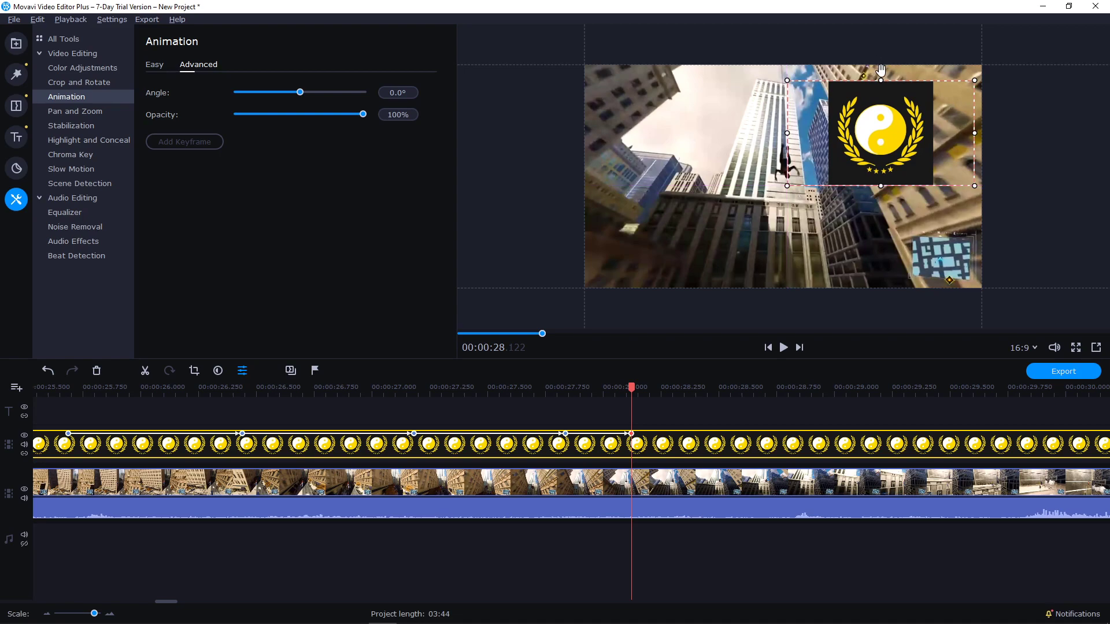
pyautogui.moveTo(881, 71)
pyautogui.mouseDown()
pyautogui.moveTo(915, 39)
pyautogui.moveTo(915, 252)
pyautogui.moveTo(884, 30)
pyautogui.moveTo(904, 30)
pyautogui.moveTo(825, 48)
pyautogui.moveTo(882, 62)
pyautogui.mouseUp()
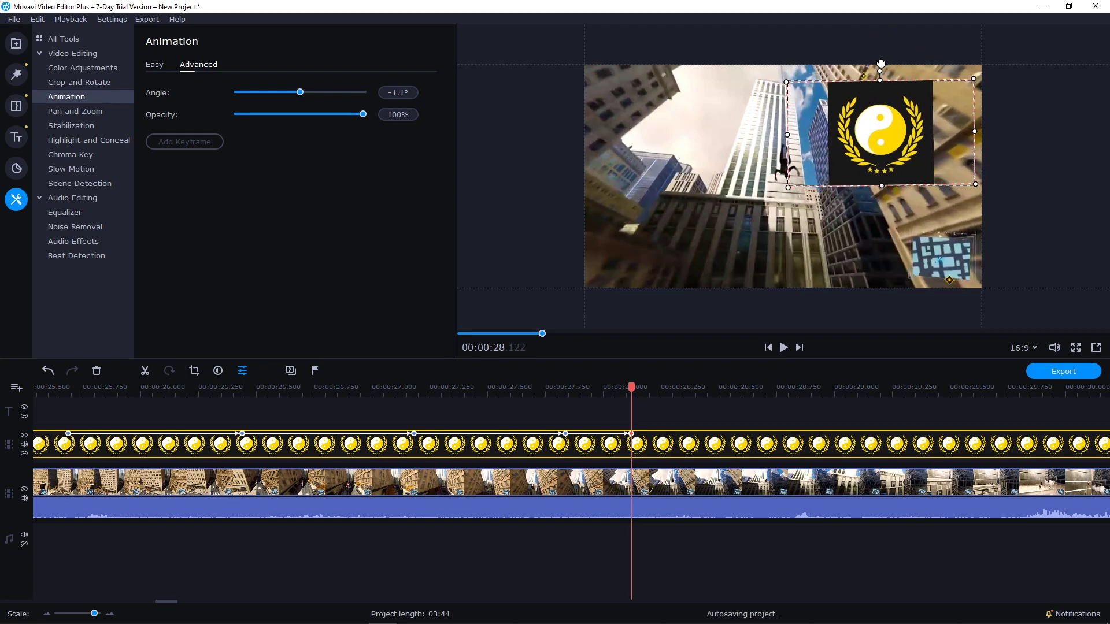
pyautogui.click(528, 386)
pyautogui.press('space')
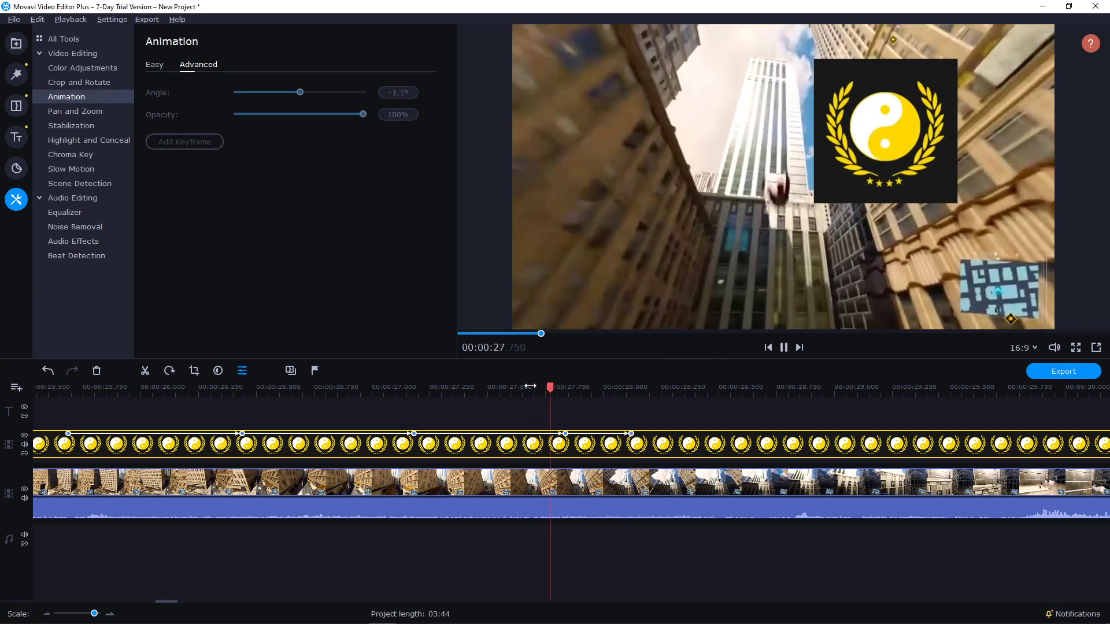
pyautogui.press('space')
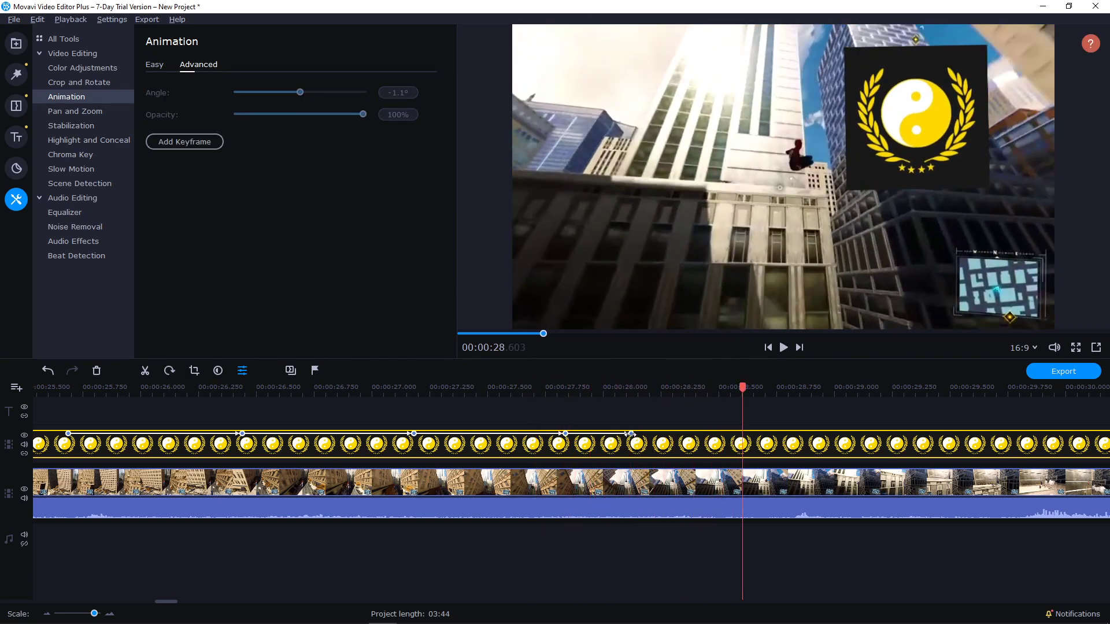
# Rotate the logo to 180° near 28.1 s and to -90° at a 28.285 s keyframe.
pyautogui.click(631, 412)
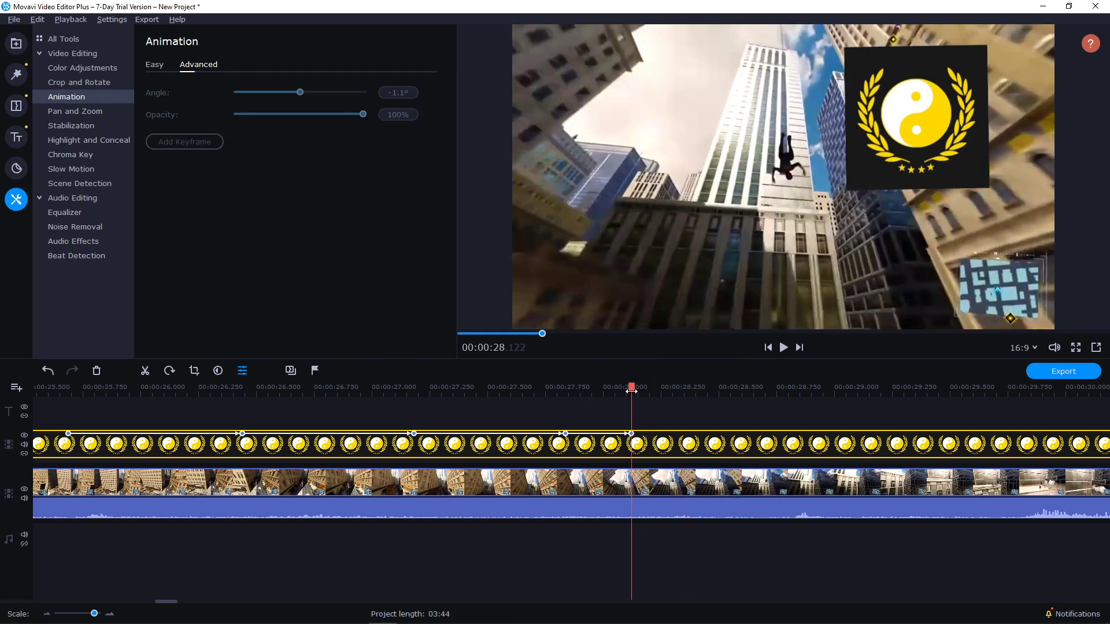
pyautogui.click(630, 434)
pyautogui.moveTo(880, 71); pyautogui.dragTo(881, 203)
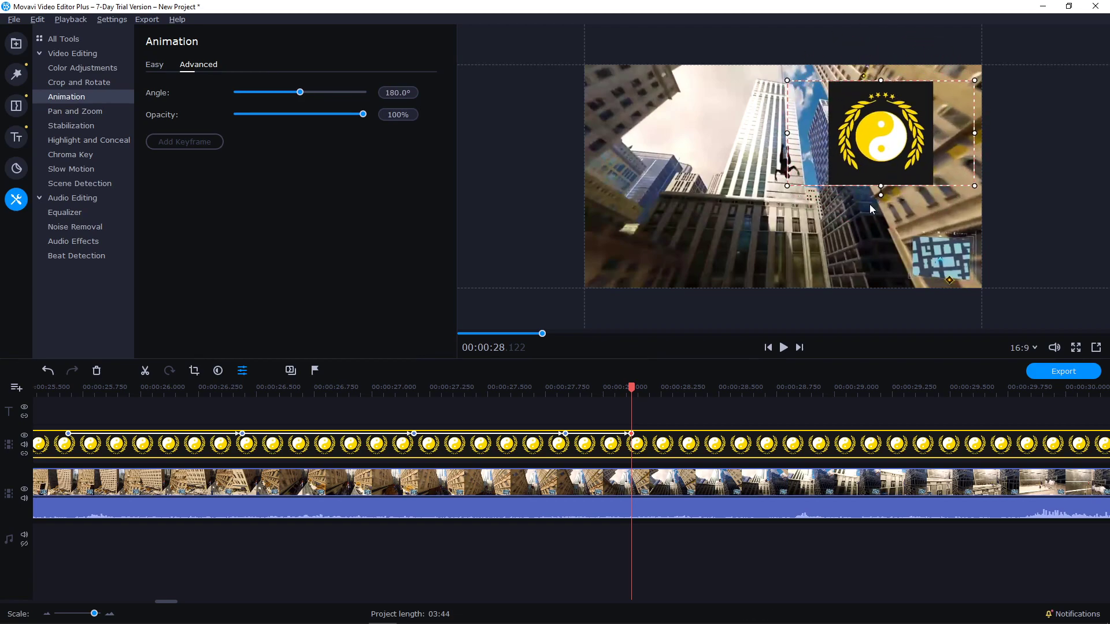
pyautogui.click(669, 386)
pyautogui.click(203, 145)
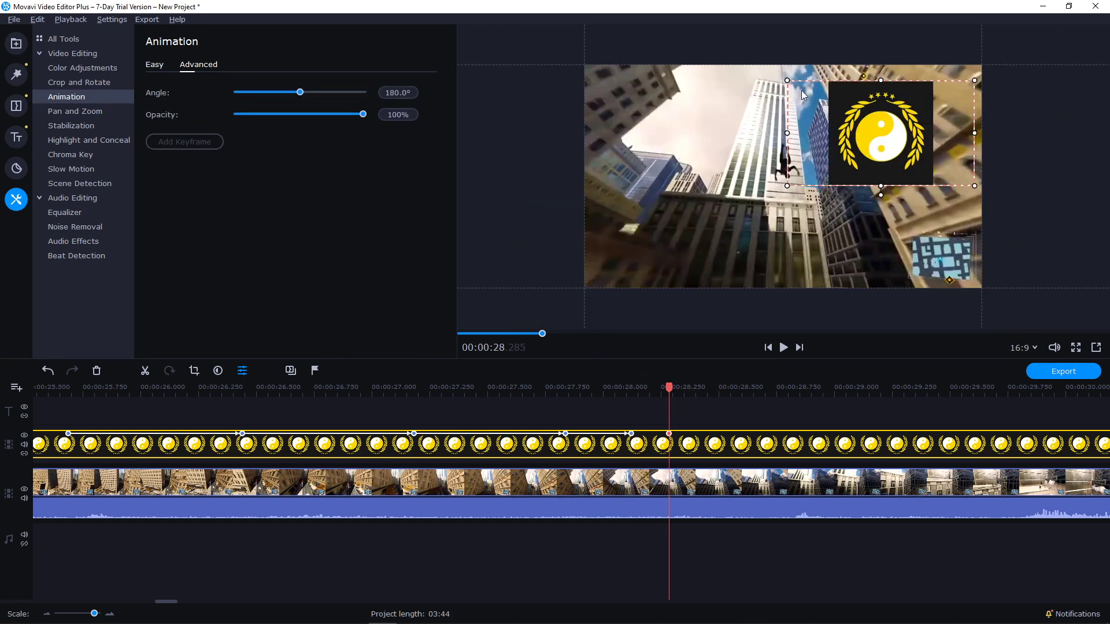
pyautogui.moveTo(880, 197); pyautogui.dragTo(752, 137)
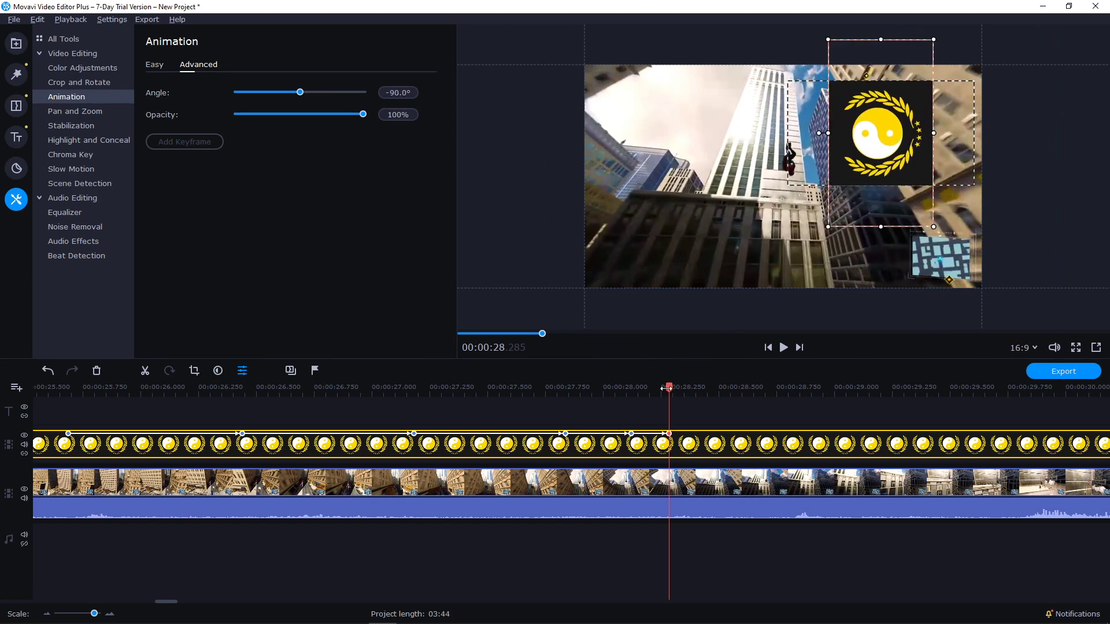
# Add a 28.39 s keyframe with the logo back upright at 0°, then play the spin.
pyautogui.moveTo(666, 389); pyautogui.dragTo(694, 388)
pyautogui.click(185, 143)
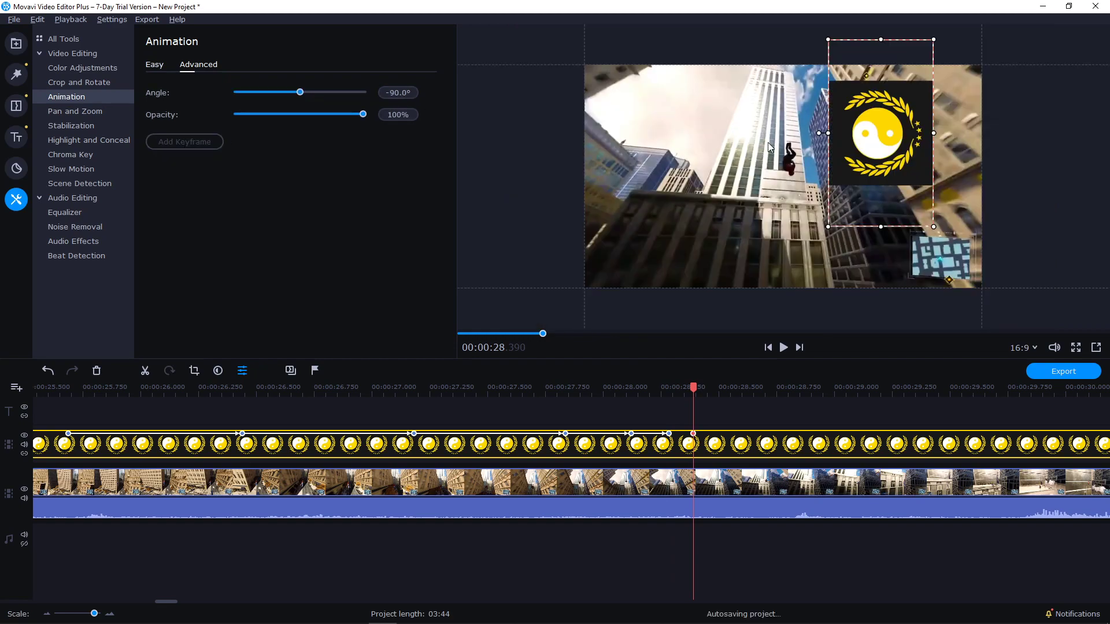
pyautogui.moveTo(818, 133); pyautogui.dragTo(881, 65)
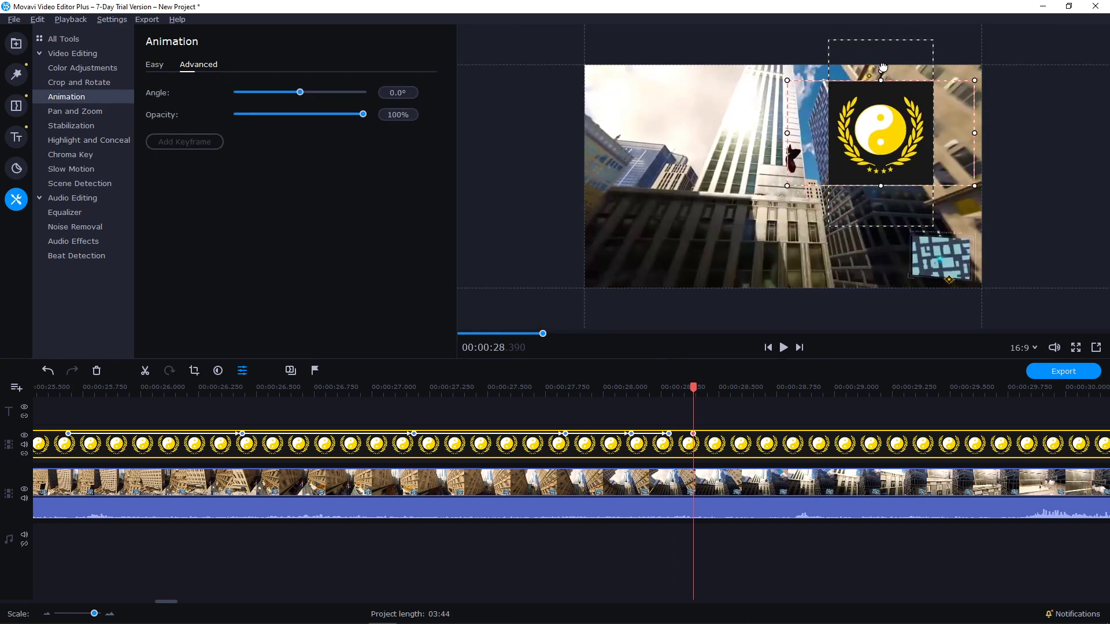
pyautogui.click(567, 382)
pyautogui.press('space')
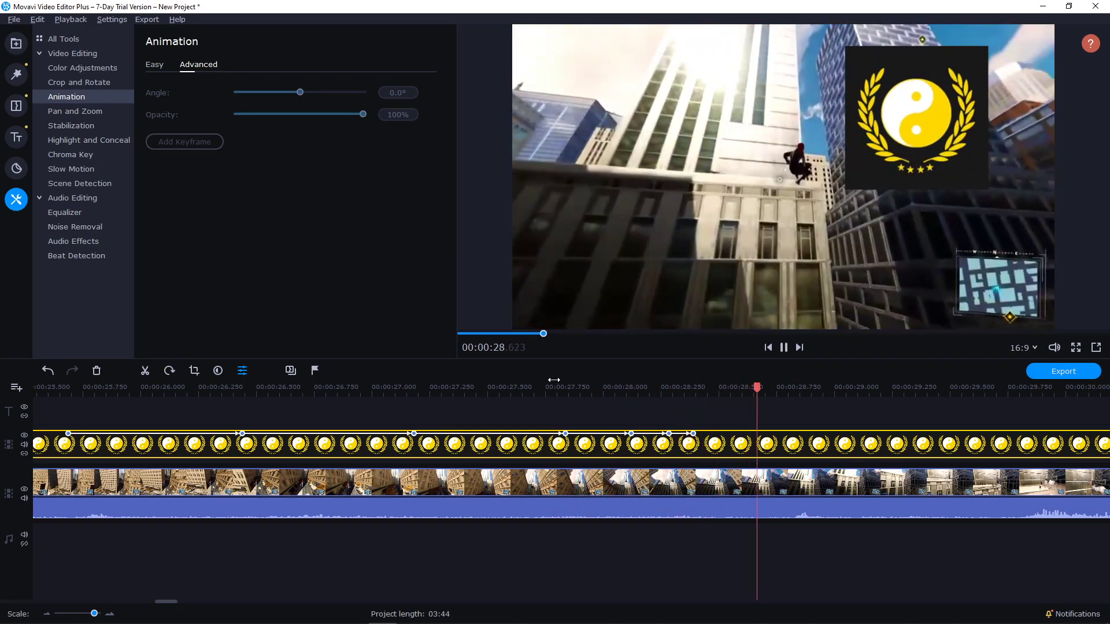
pyautogui.click(558, 384)
# Add a keyframe at 28.705 s with the logo's opacity at 0%.
pyautogui.moveTo(702, 394); pyautogui.dragTo(766, 386)
pyautogui.click(211, 144)
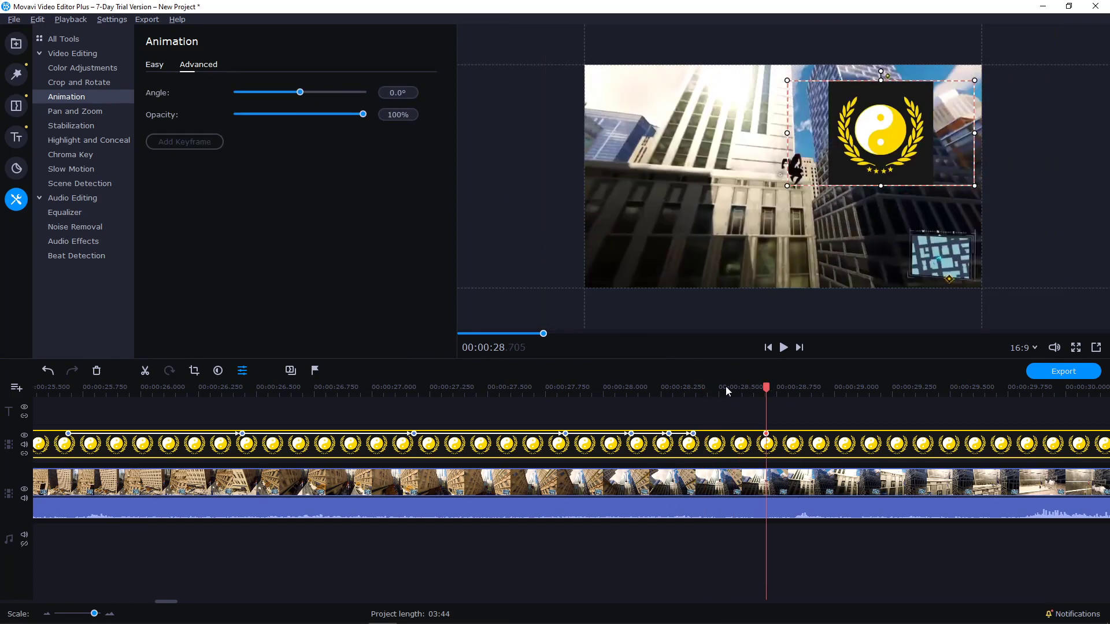
pyautogui.moveTo(363, 114); pyautogui.dragTo(237, 114)
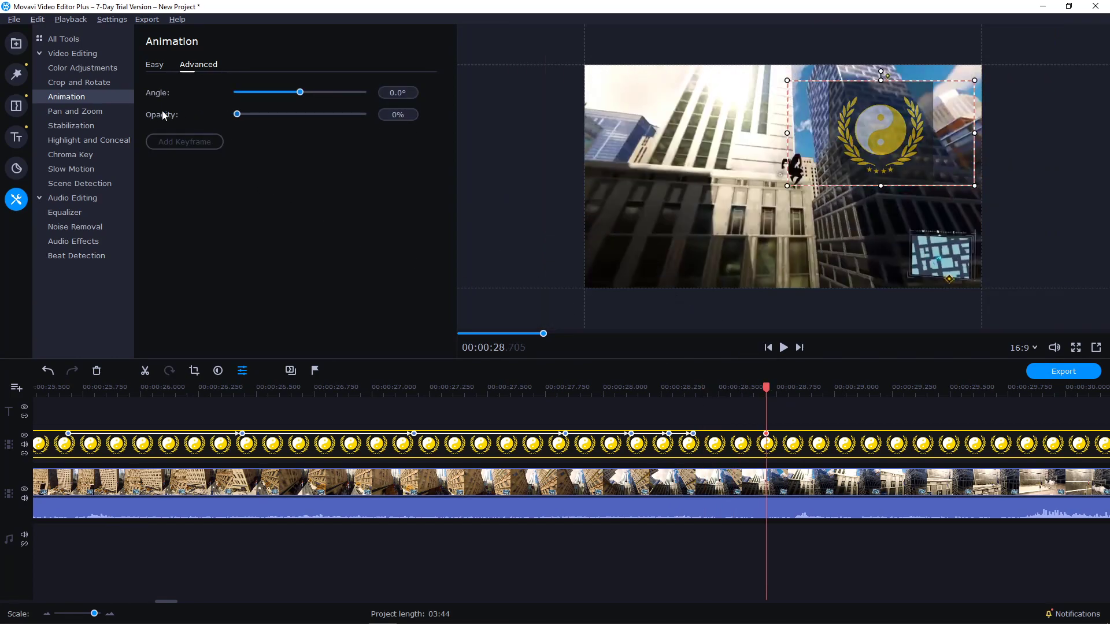
pyautogui.scroll(-3, 311, 395)
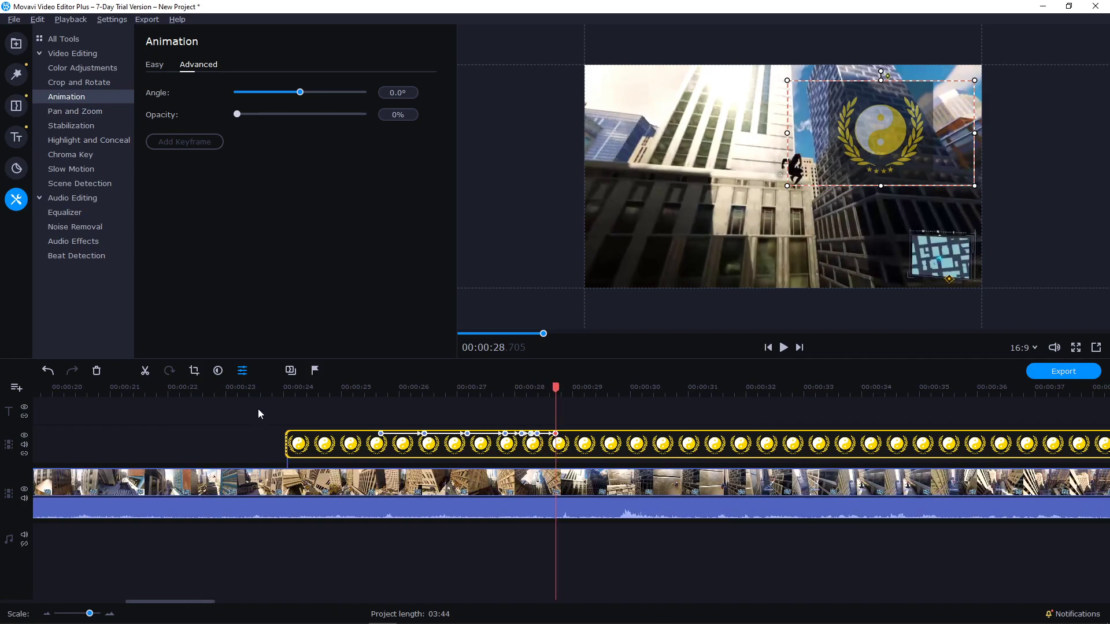
# Play the logo animation back from about 24 seconds.
pyautogui.click(379, 388)
pyautogui.click(287, 388)
pyautogui.press('space')
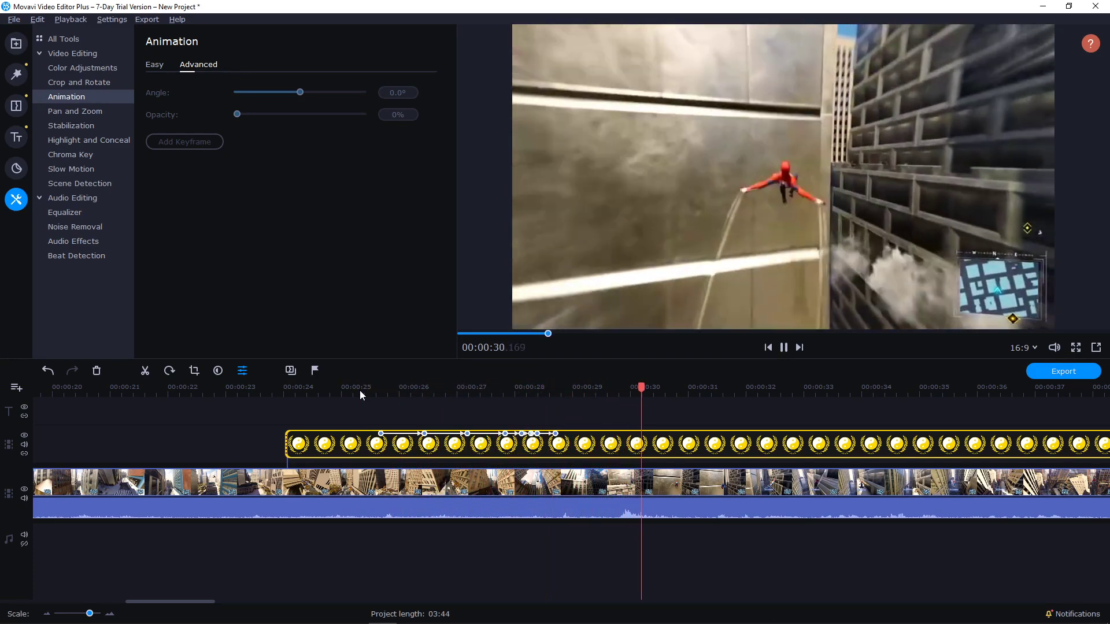
pyautogui.press('space')
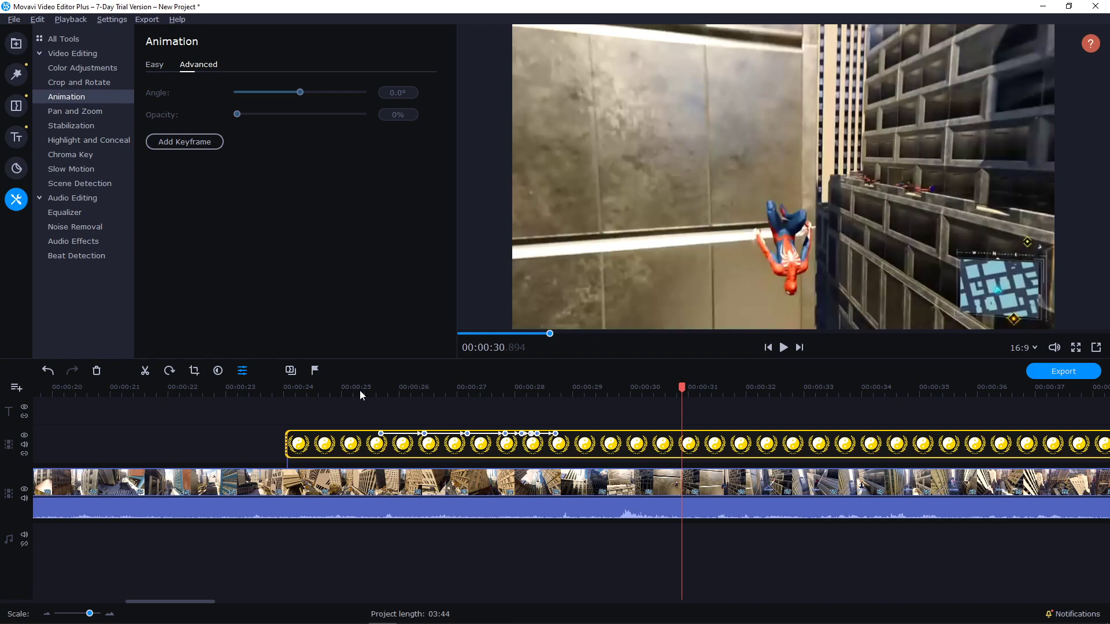
pyautogui.hscroll(-2, 451, 401)
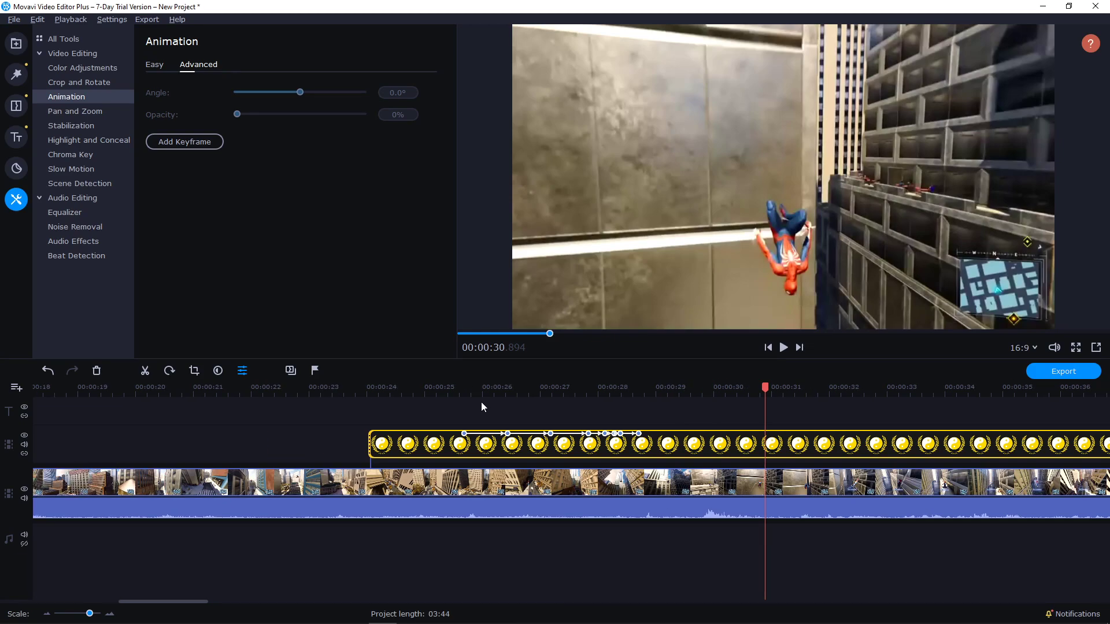
pyautogui.hscroll(4, 509, 402)
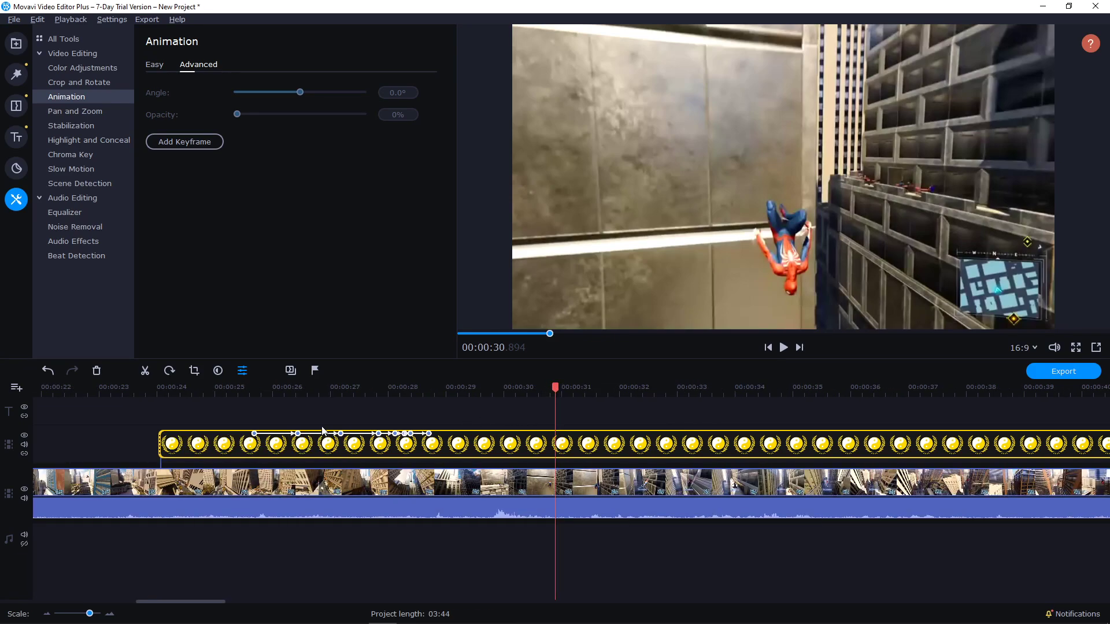
pyautogui.click(254, 434)
pyautogui.click(429, 434)
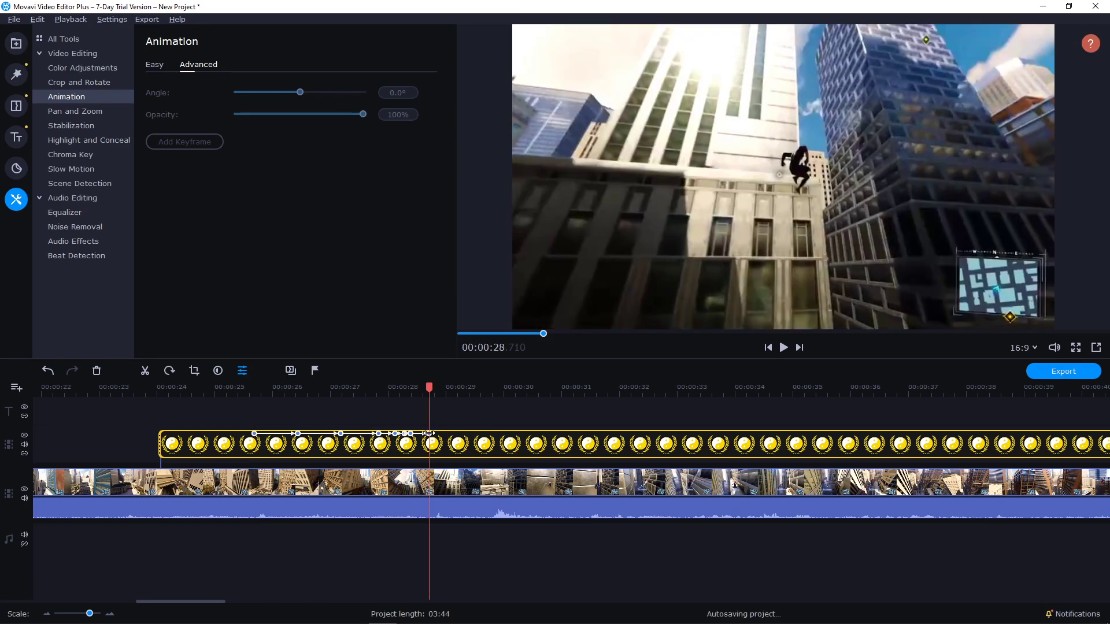
pyautogui.rightClick(428, 433)
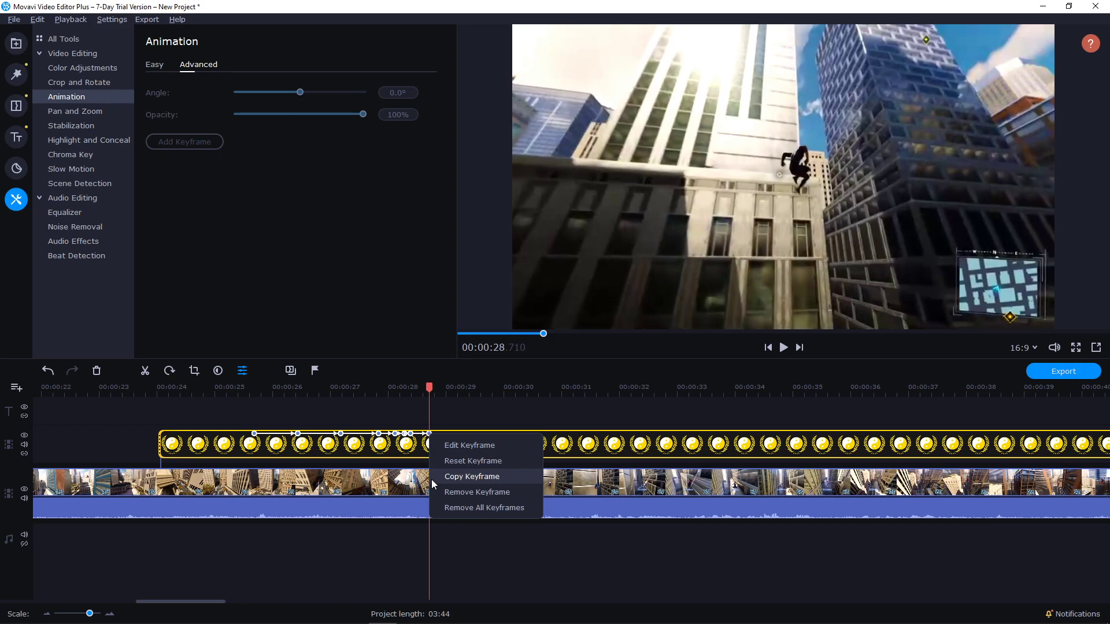
pyautogui.click(255, 433)
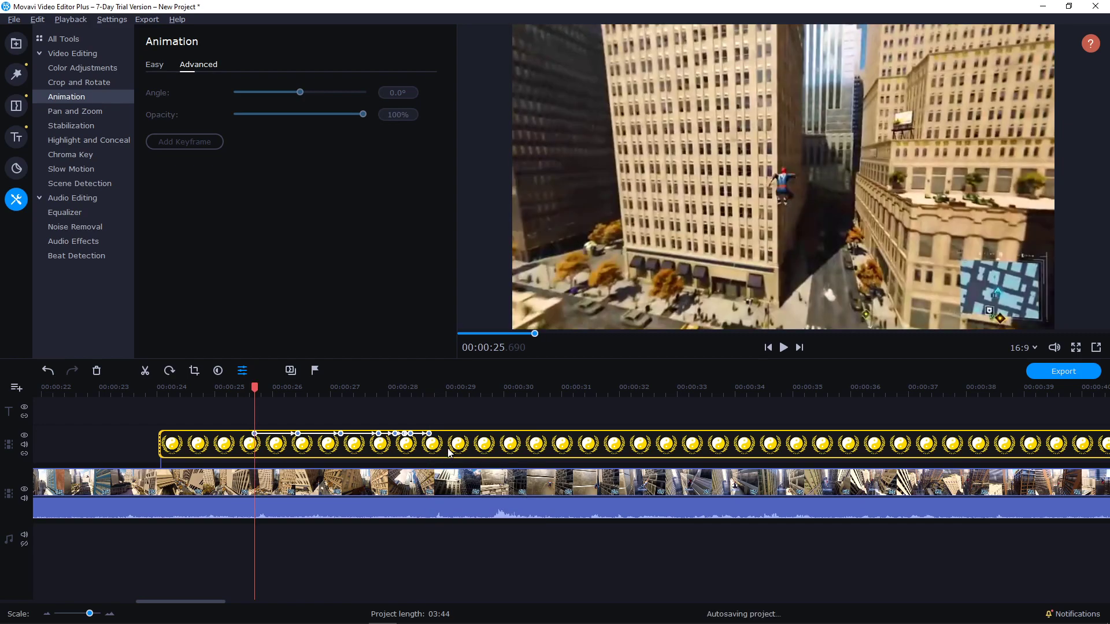
pyautogui.click(441, 438)
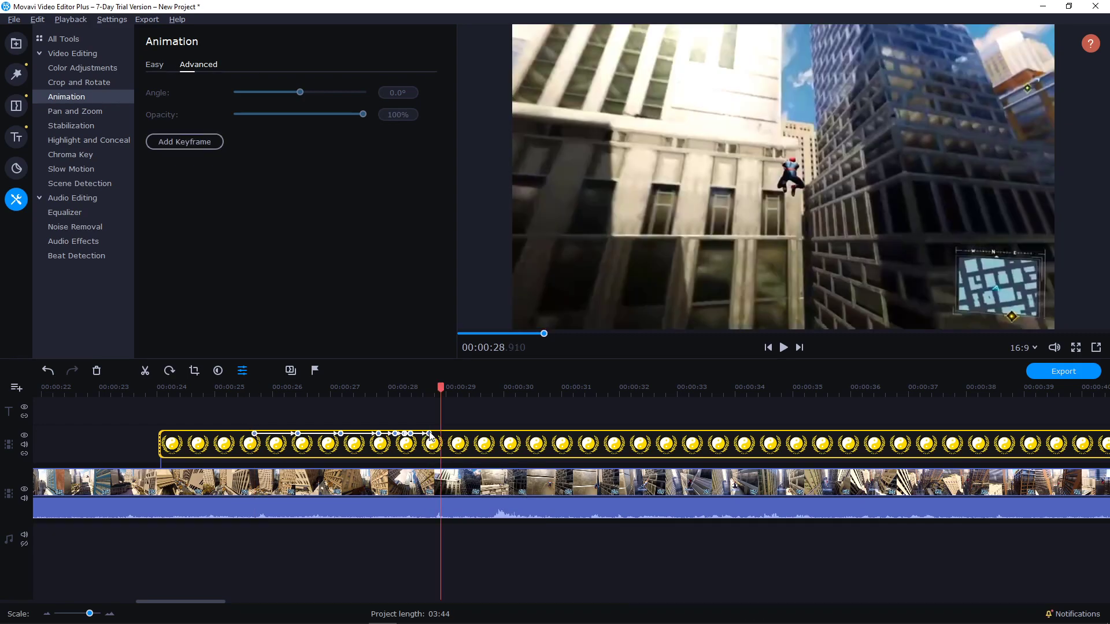
pyautogui.click(429, 433)
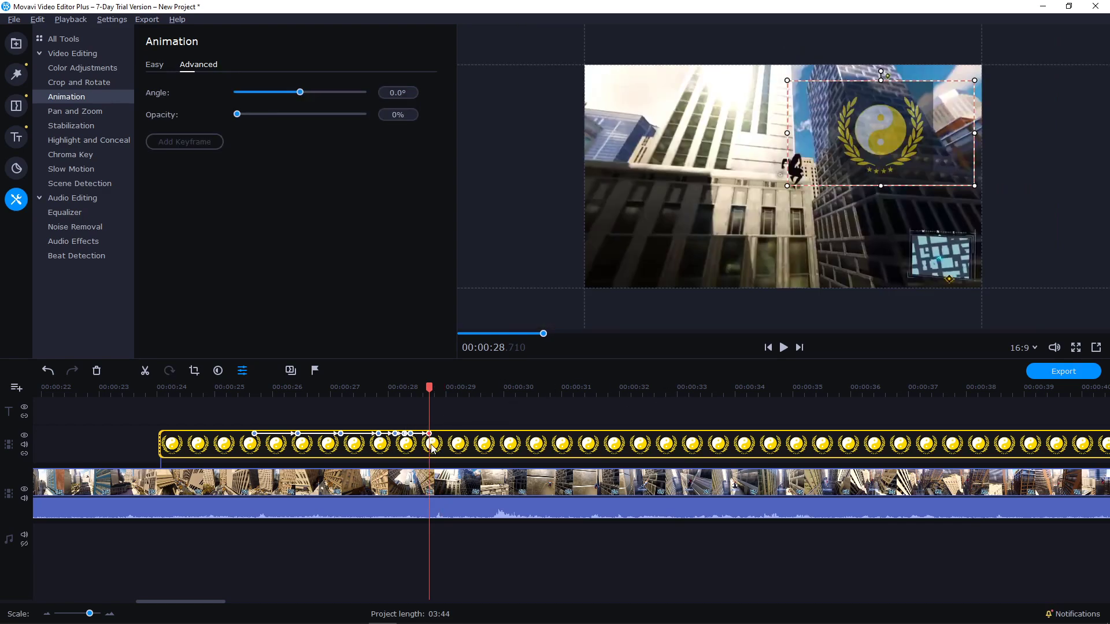
pyautogui.press('Delete')
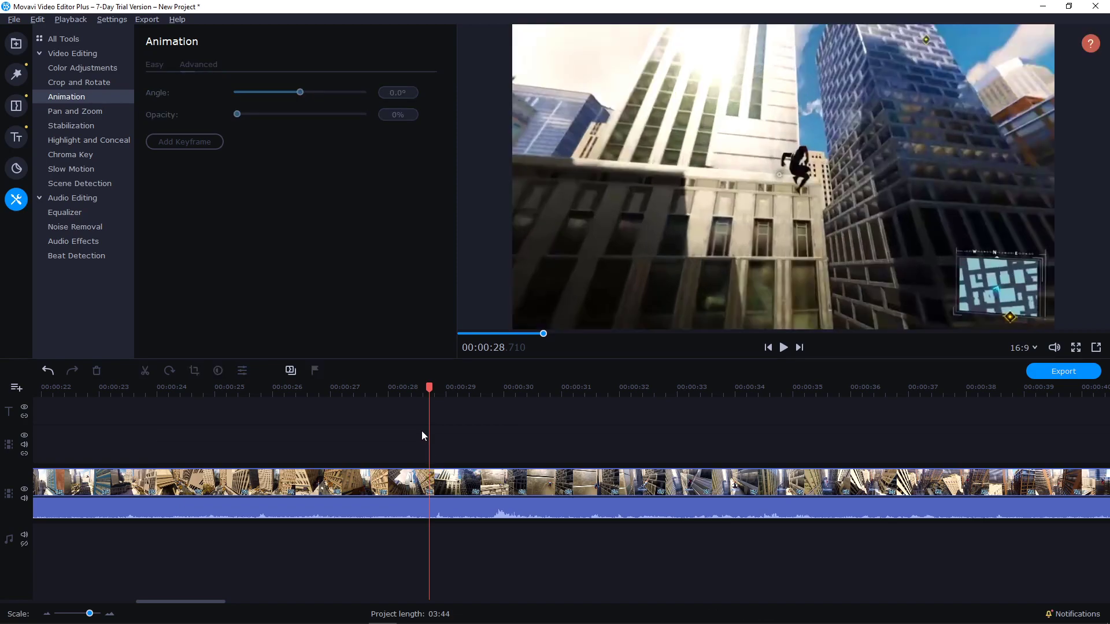
pyautogui.hotkey('ctrl', 'z')
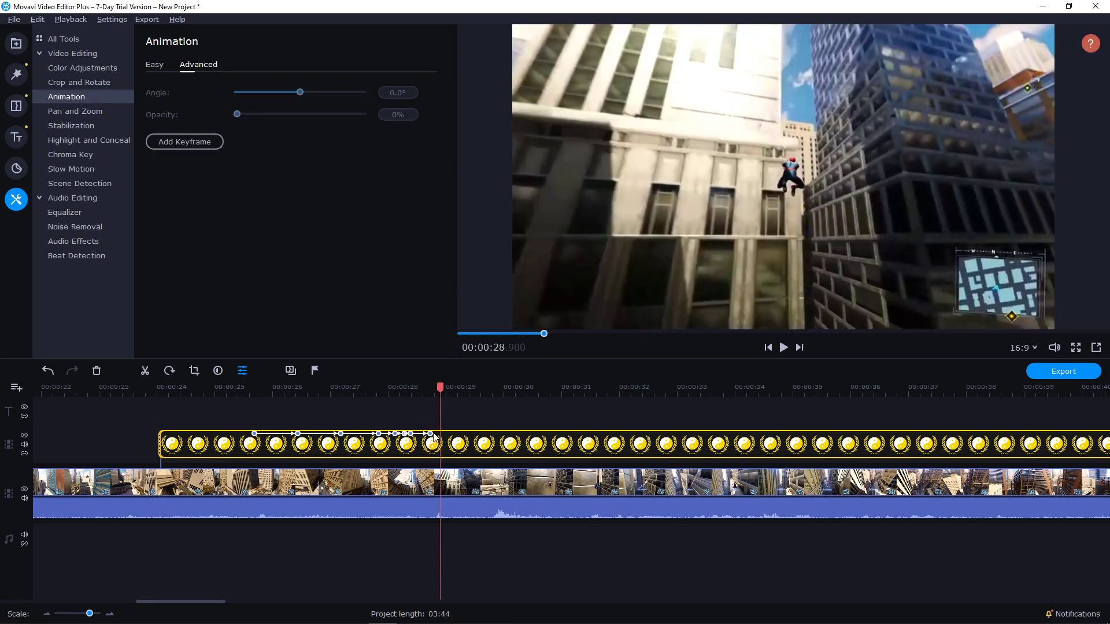
pyautogui.click(432, 433)
pyautogui.click(430, 433)
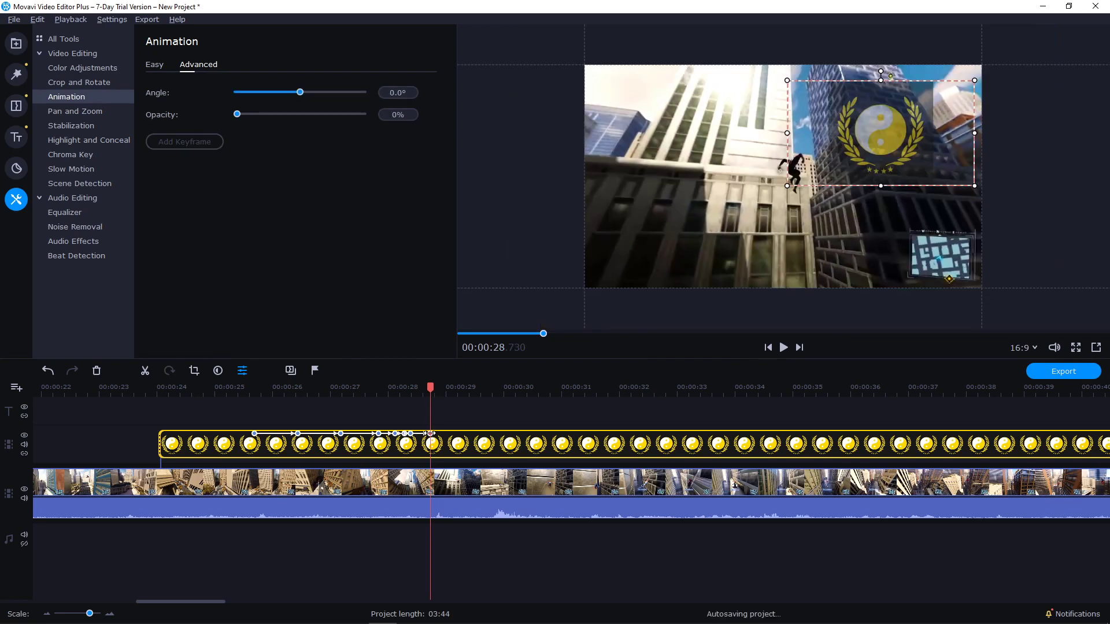
pyautogui.rightClick(431, 434)
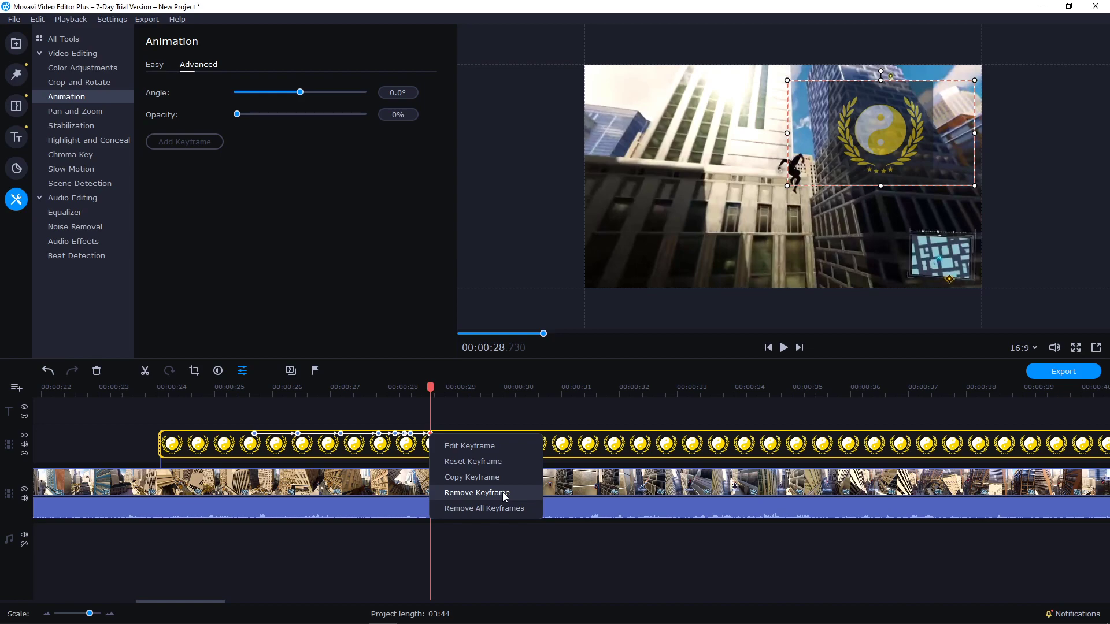
pyautogui.click(501, 493)
pyautogui.click(423, 437)
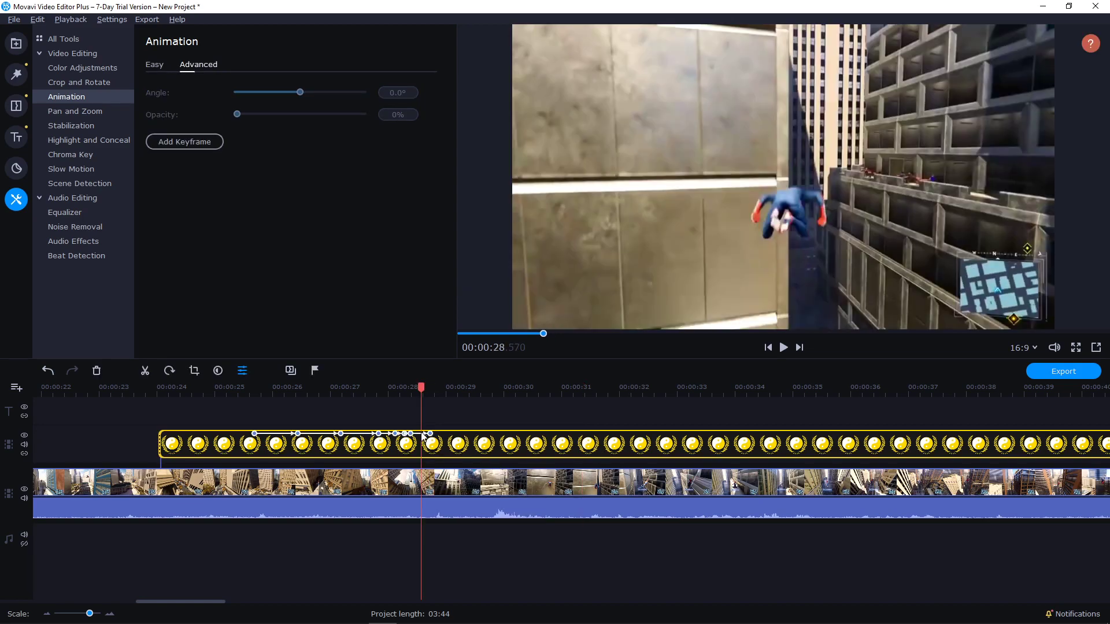
# Remove all keyframes from the logo clip.
pyautogui.rightClick(391, 446)
pyautogui.click(428, 509)
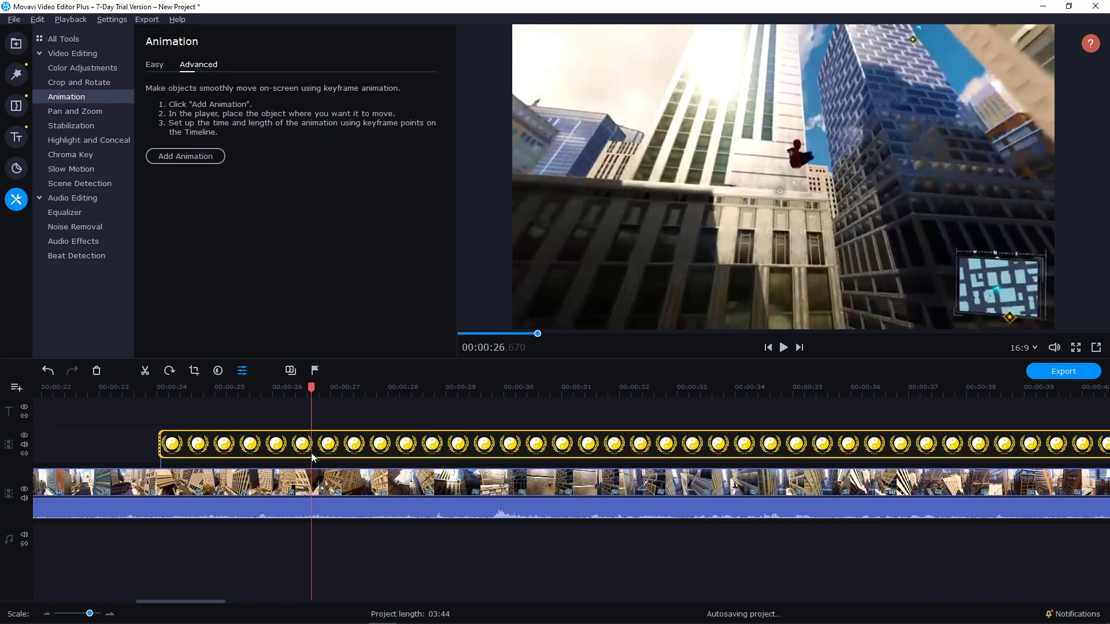
pyautogui.click(331, 385)
# Drag the logo's picture-in-picture box to the centre of the video.
pyautogui.click(361, 448)
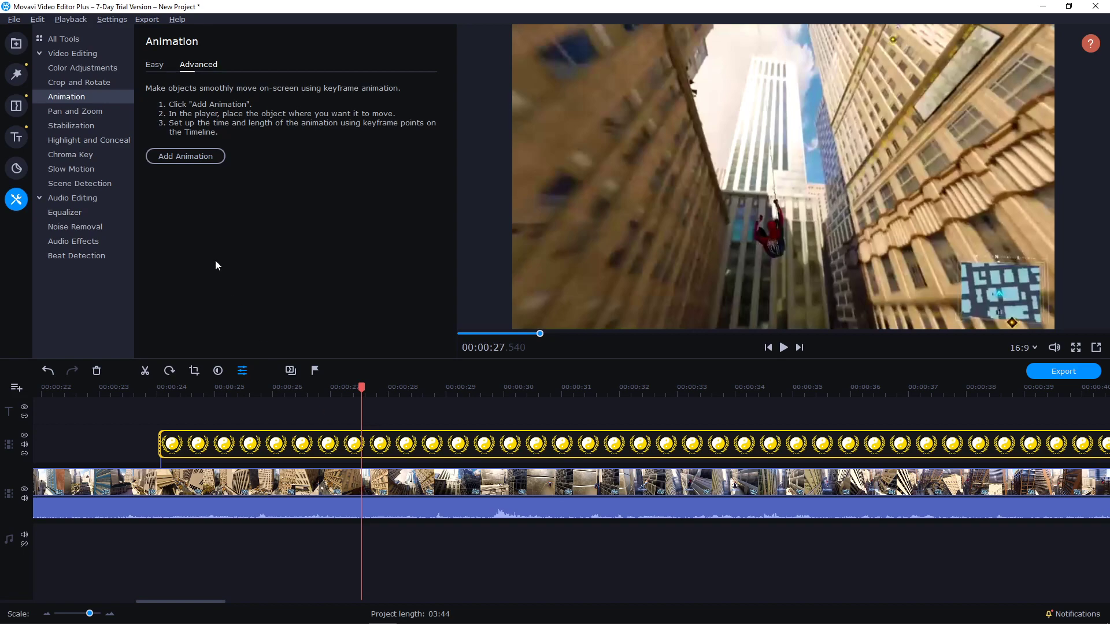
pyautogui.doubleClick(333, 442)
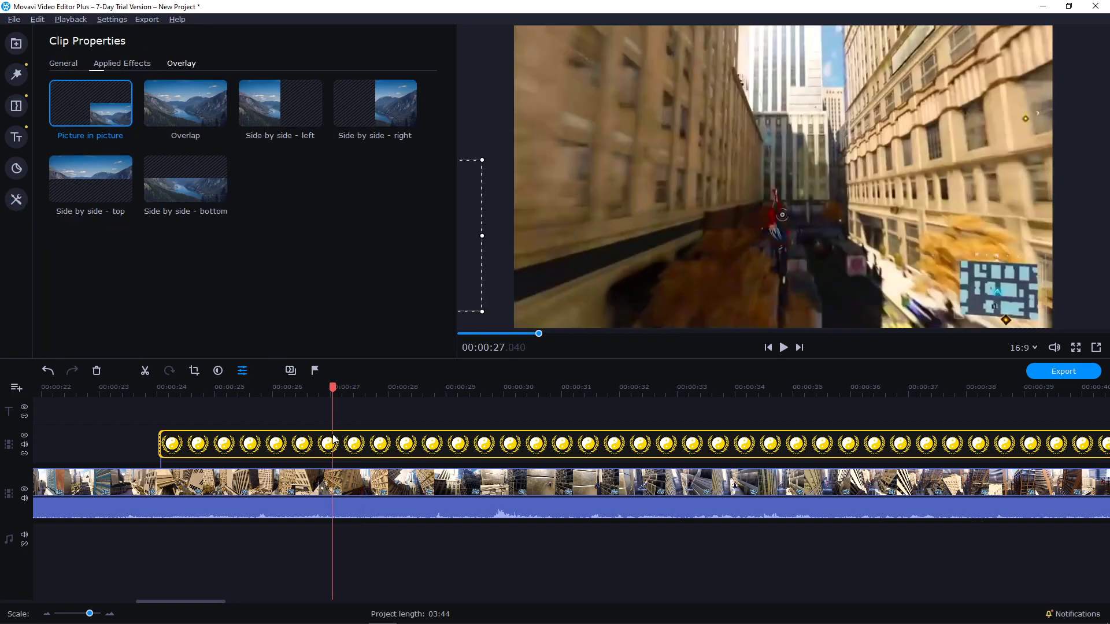
pyautogui.click(396, 383)
pyautogui.moveTo(470, 254); pyautogui.dragTo(935, 175)
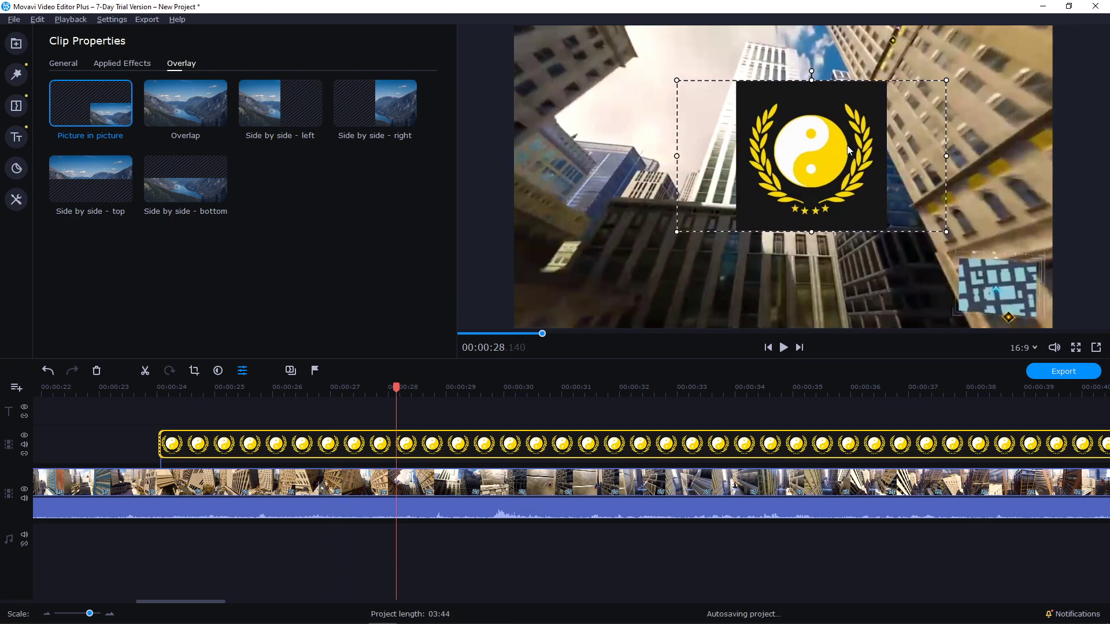
# Delete the old overlay, add logo.PNG at 25.5 s, and lengthen it to 12.950 s.
pyautogui.click(361, 442)
pyautogui.press('Delete')
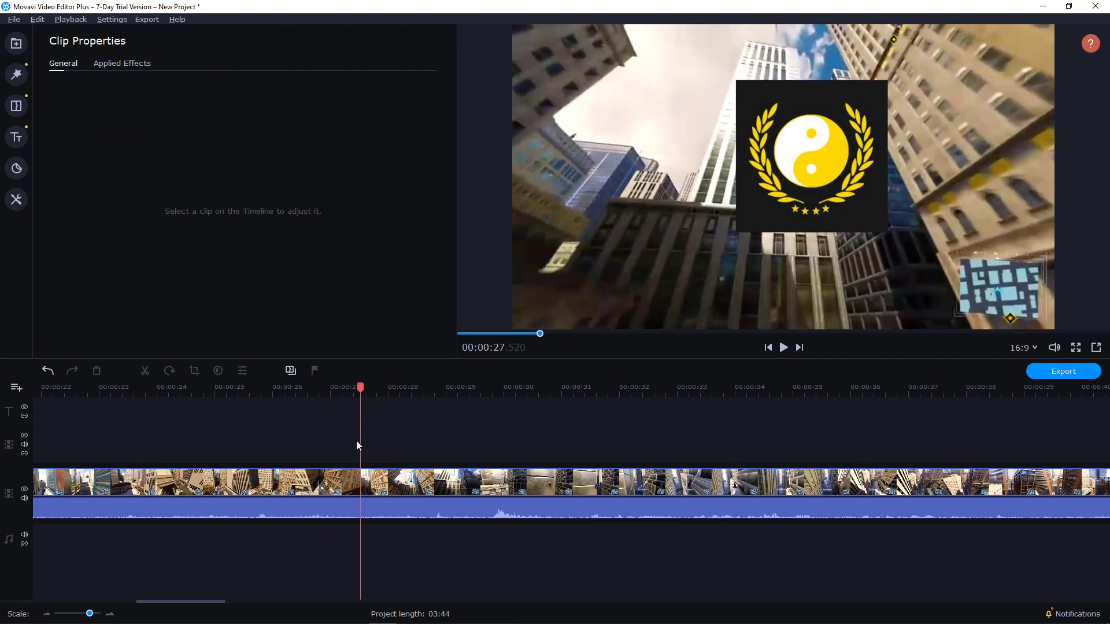
pyautogui.click(16, 43)
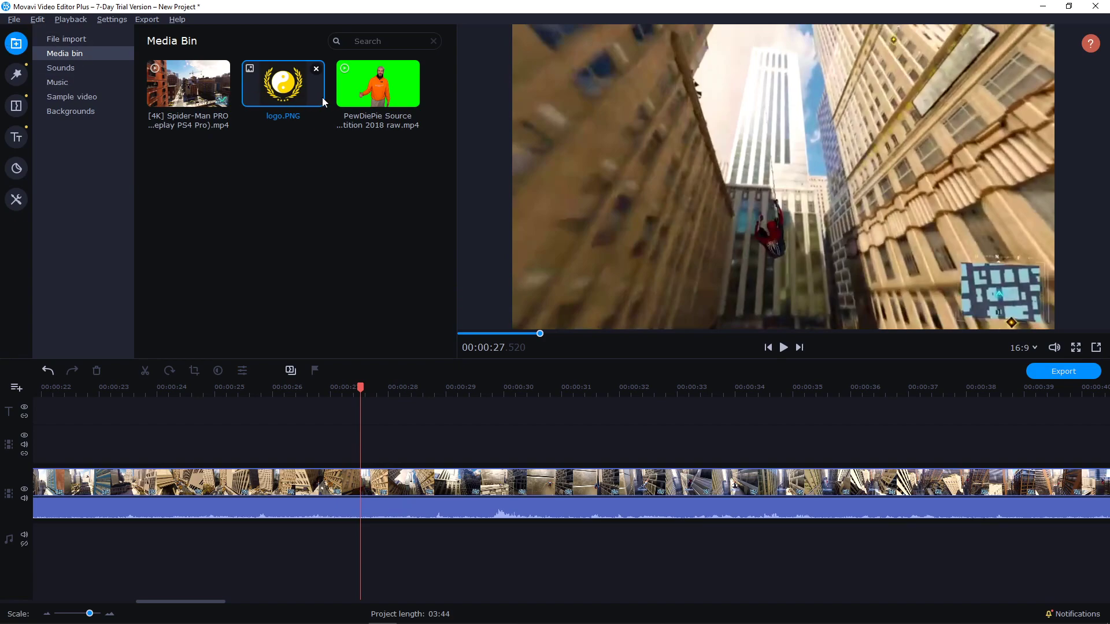
pyautogui.moveTo(283, 84); pyautogui.dragTo(248, 434)
pyautogui.moveTo(482, 444); pyautogui.dragTo(994, 444)
# Open the new logo clip's properties and its actions menu in the preview.
pyautogui.click(393, 409)
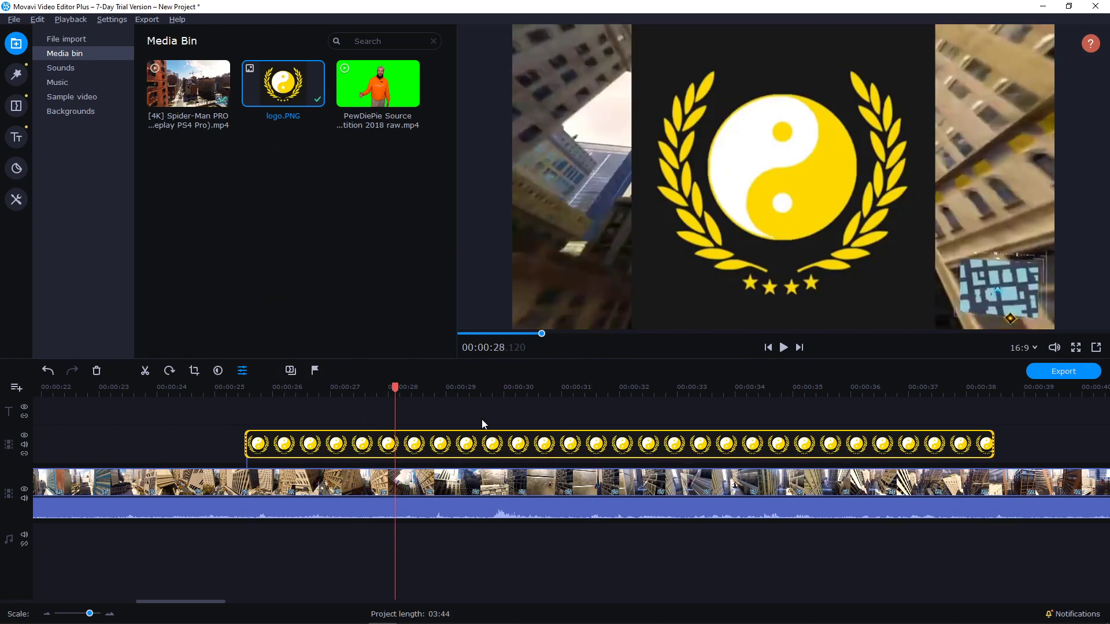
pyautogui.doubleClick(465, 443)
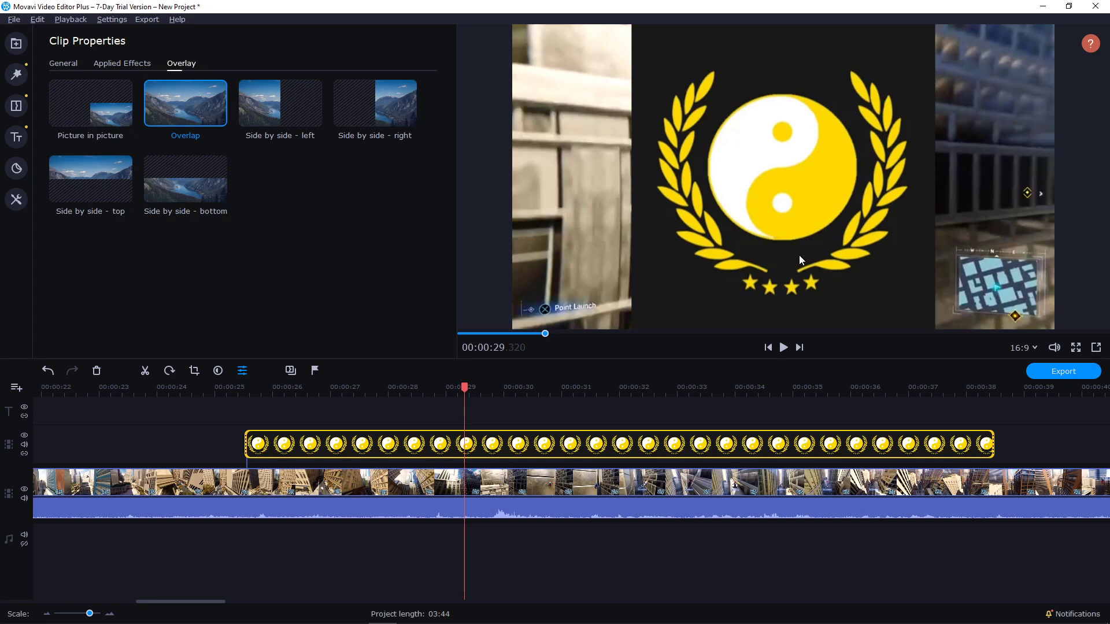
pyautogui.rightClick(583, 191)
pyautogui.moveTo(653, 247)
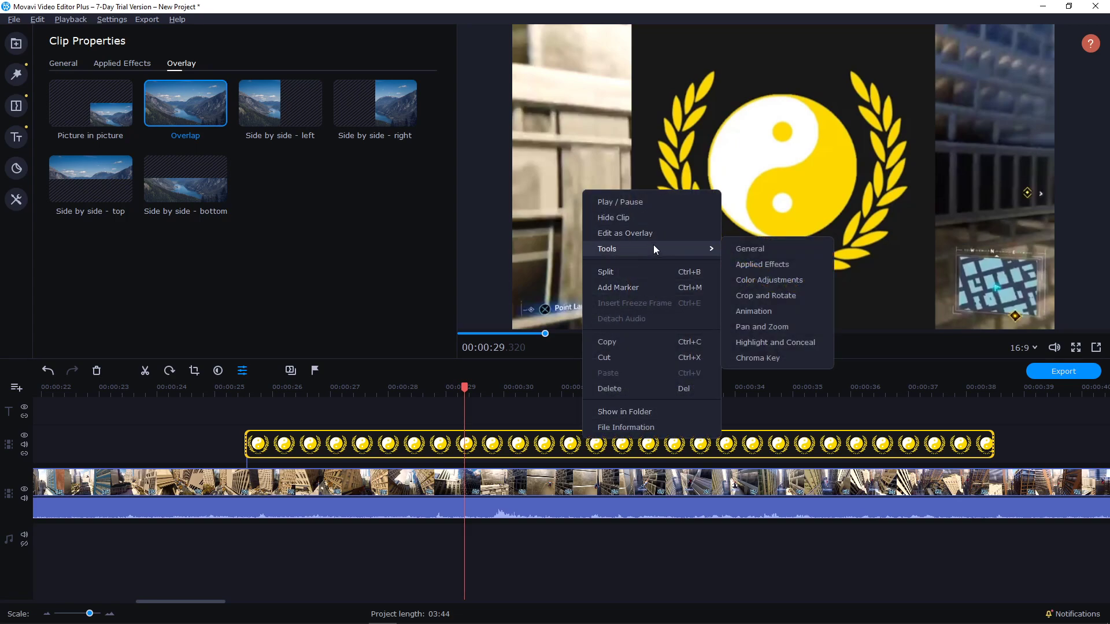
# Set the logo clip's overlay layout to Picture in picture.
pyautogui.click(784, 250)
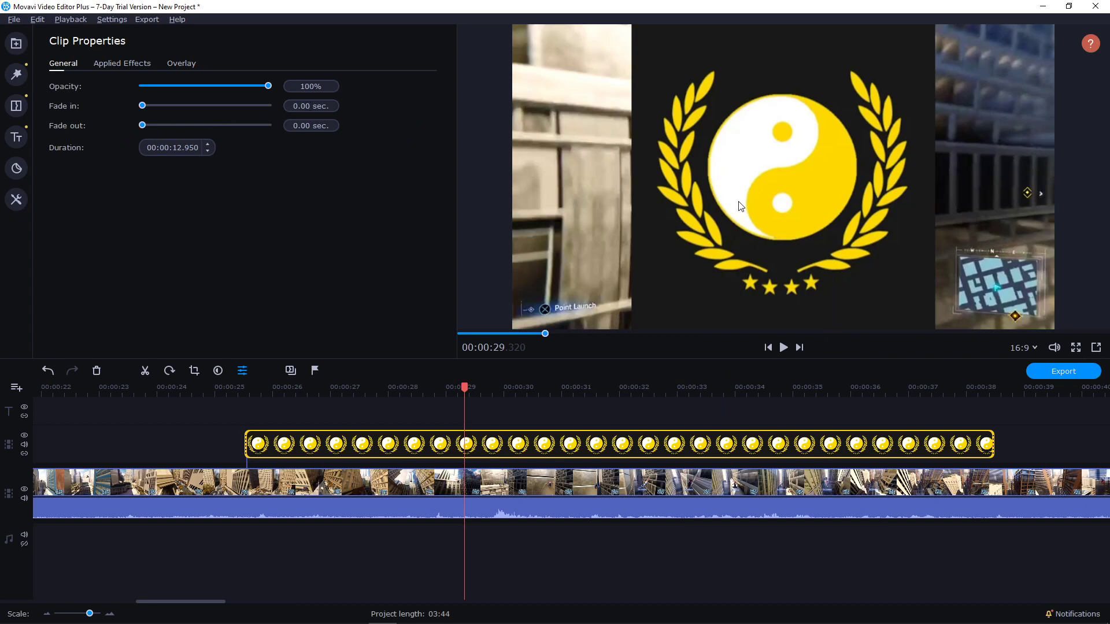
pyautogui.click(145, 63)
pyautogui.click(173, 64)
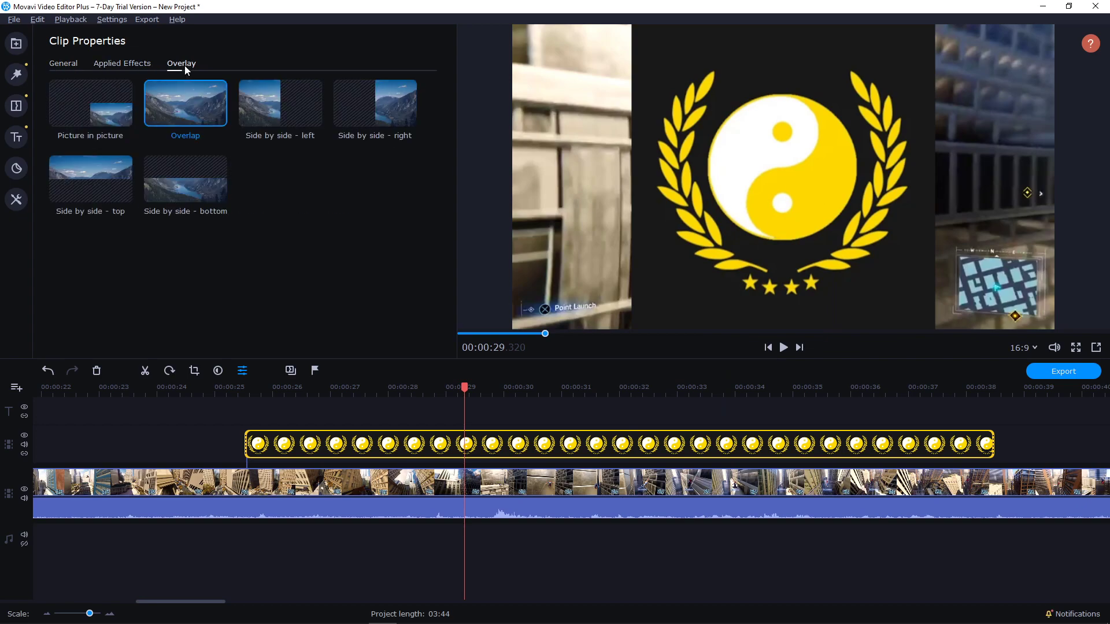
pyautogui.click(110, 117)
# Resize the logo box small and place it just right of the video's centre.
pyautogui.moveTo(875, 226); pyautogui.dragTo(307, 330)
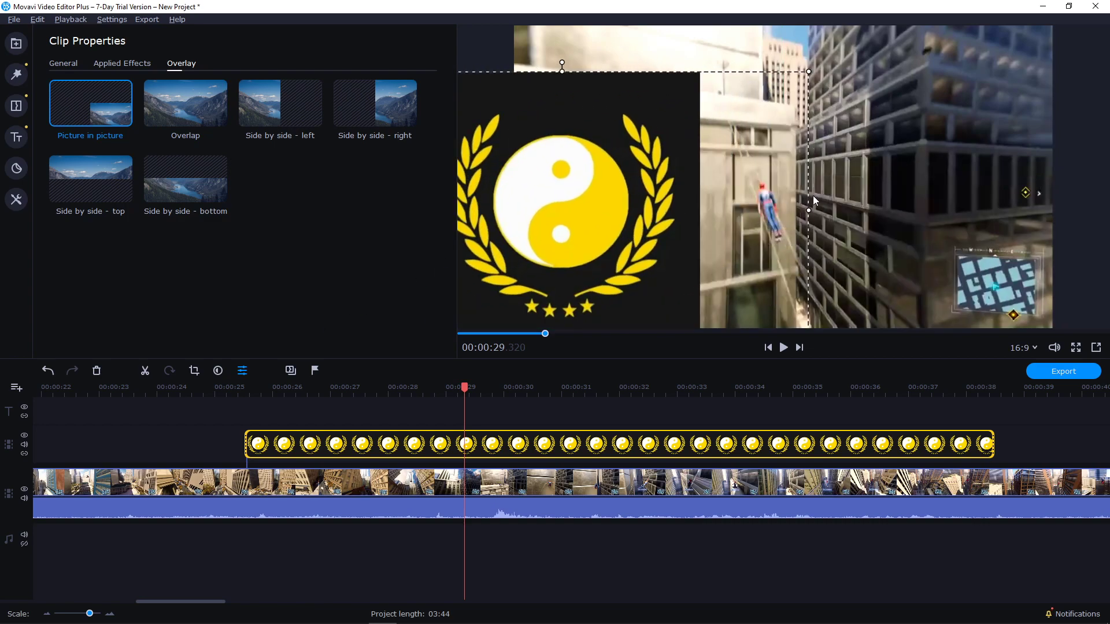
pyautogui.moveTo(439, 133); pyautogui.dragTo(630, 109)
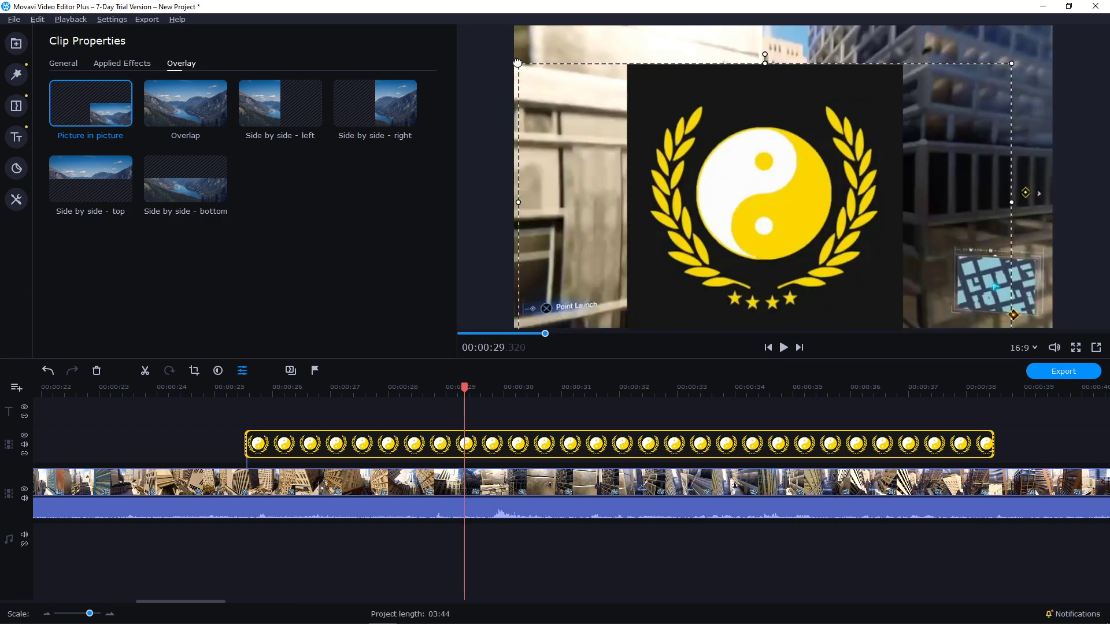
pyautogui.moveTo(518, 64); pyautogui.dragTo(768, 217)
pyautogui.moveTo(879, 246); pyautogui.dragTo(575, 244)
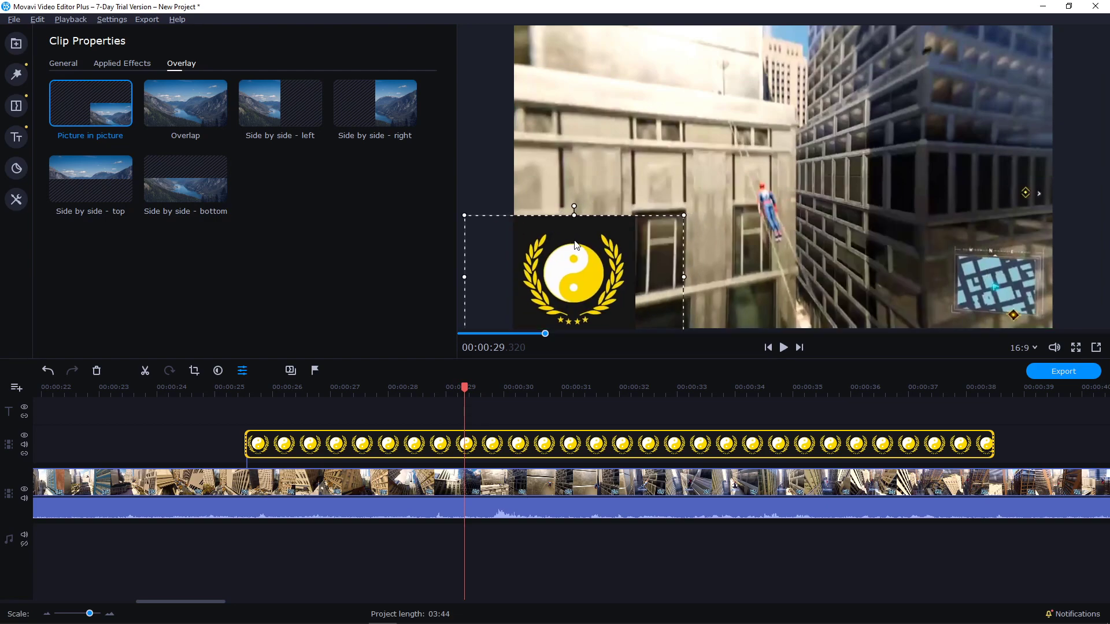
pyautogui.moveTo(575, 244); pyautogui.dragTo(766, 197)
# Preview the Slide → animation preset on the logo around 26.263 s.
pyautogui.click(26, 194)
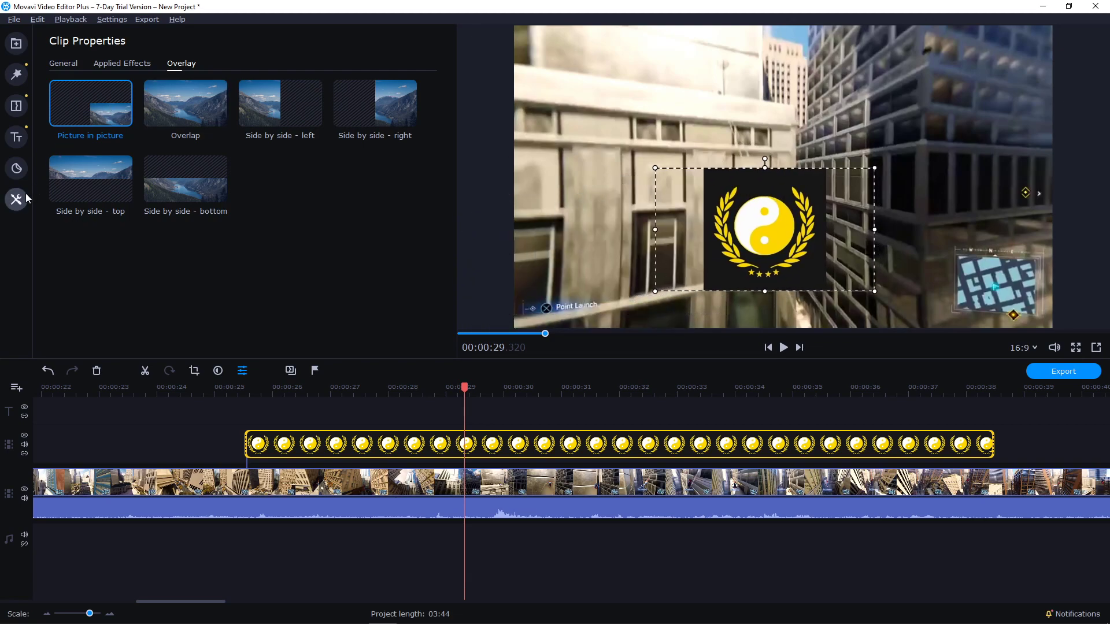
pyautogui.click(152, 64)
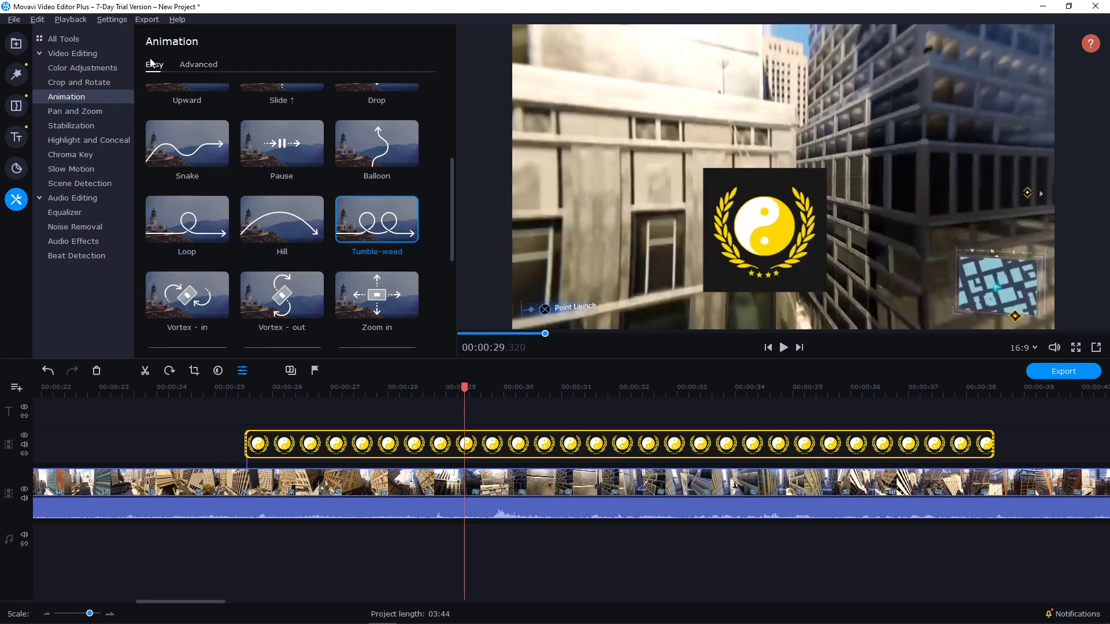
pyautogui.scroll(5, 351, 175)
pyautogui.click(291, 109)
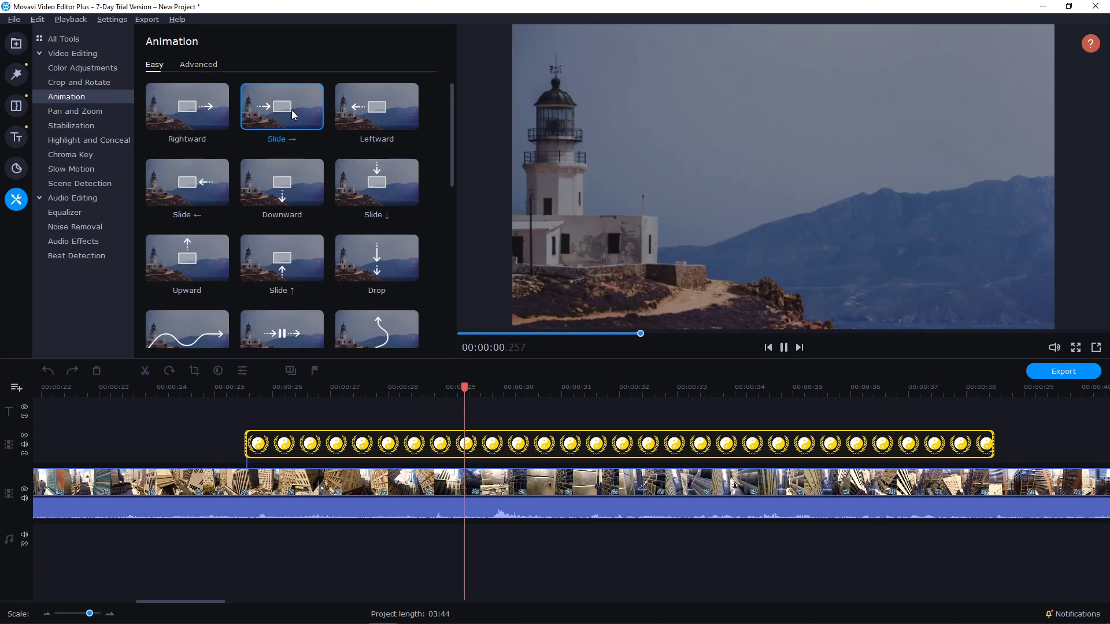
pyautogui.click(258, 391)
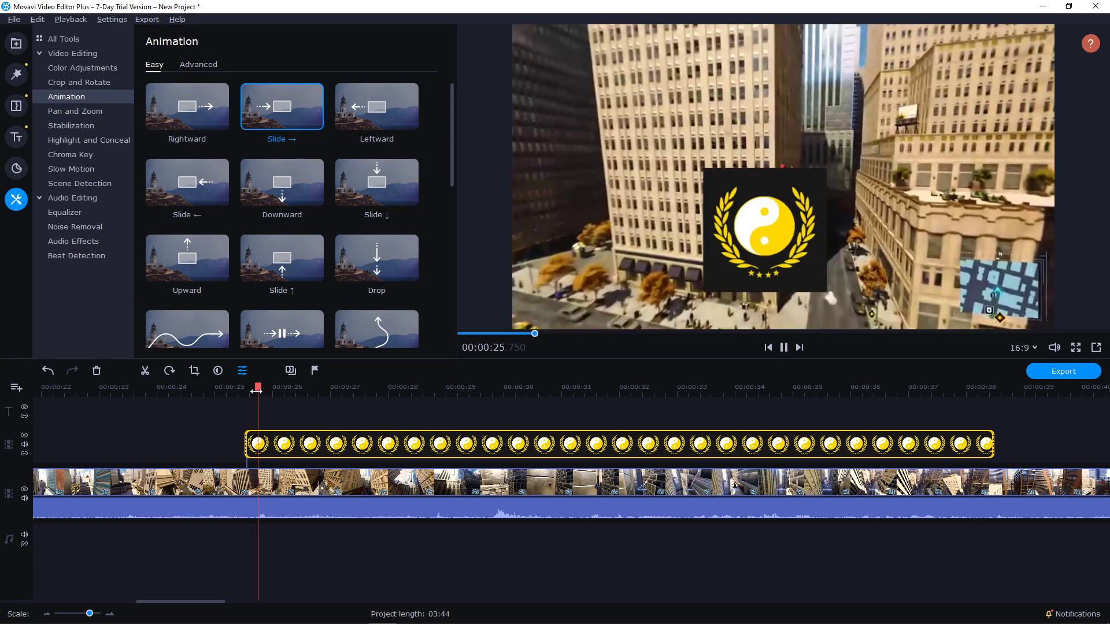
pyautogui.moveTo(256, 390); pyautogui.dragTo(288, 391)
# Add an advanced keyframe animation that shifts the logo slightly, and play it back.
pyautogui.click(194, 65)
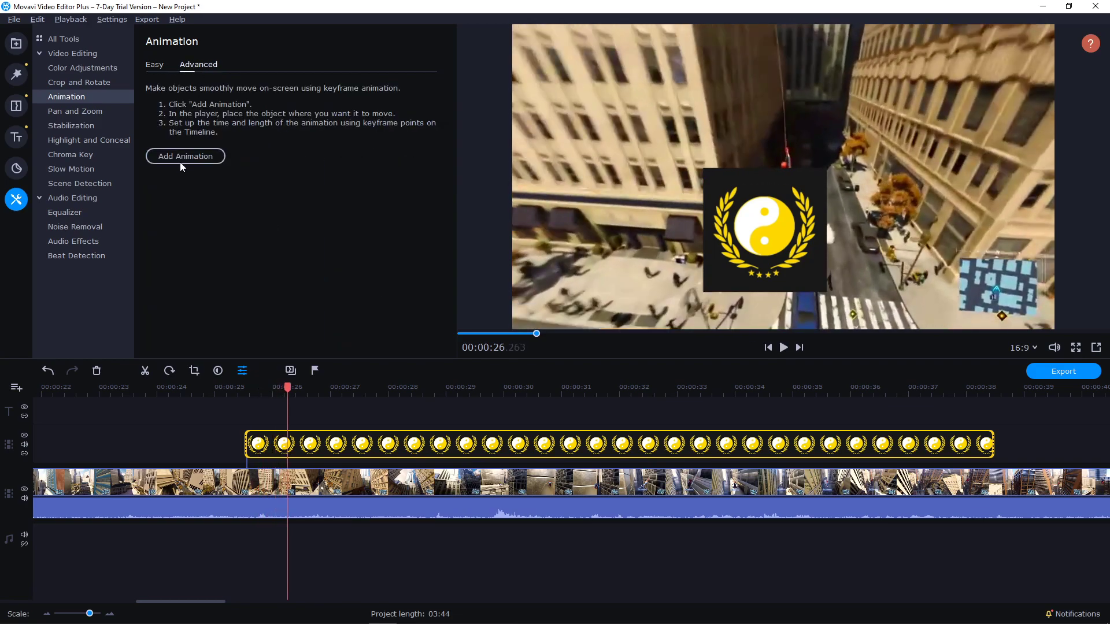
pyautogui.click(180, 160)
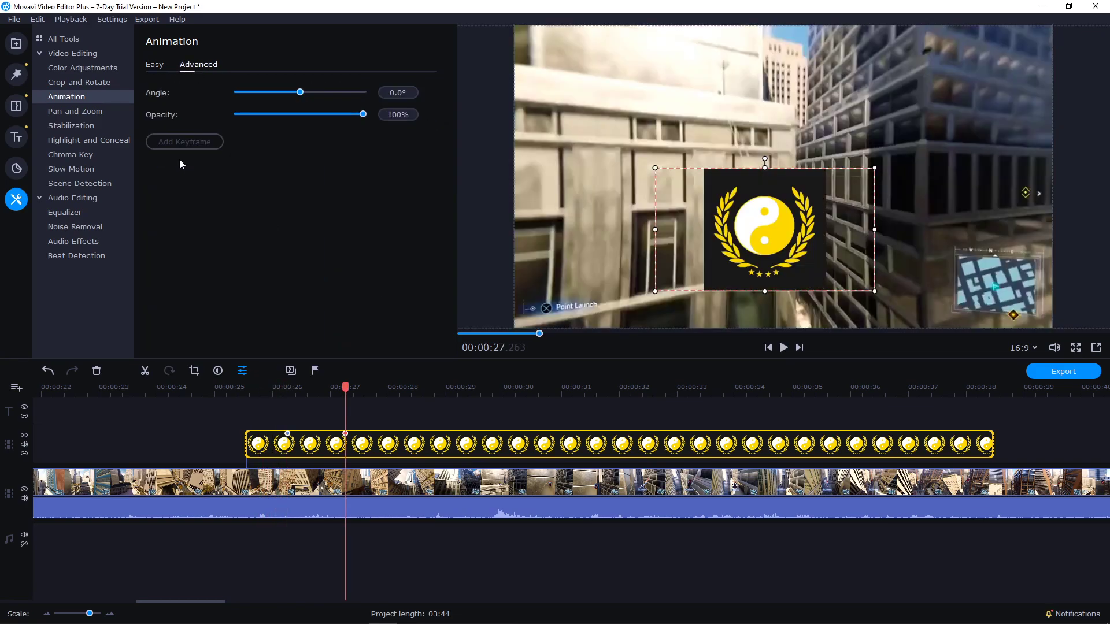
pyautogui.moveTo(765, 203)
pyautogui.mouseDown()
pyautogui.moveTo(615, 200)
pyautogui.moveTo(765, 206)
pyautogui.mouseUp()
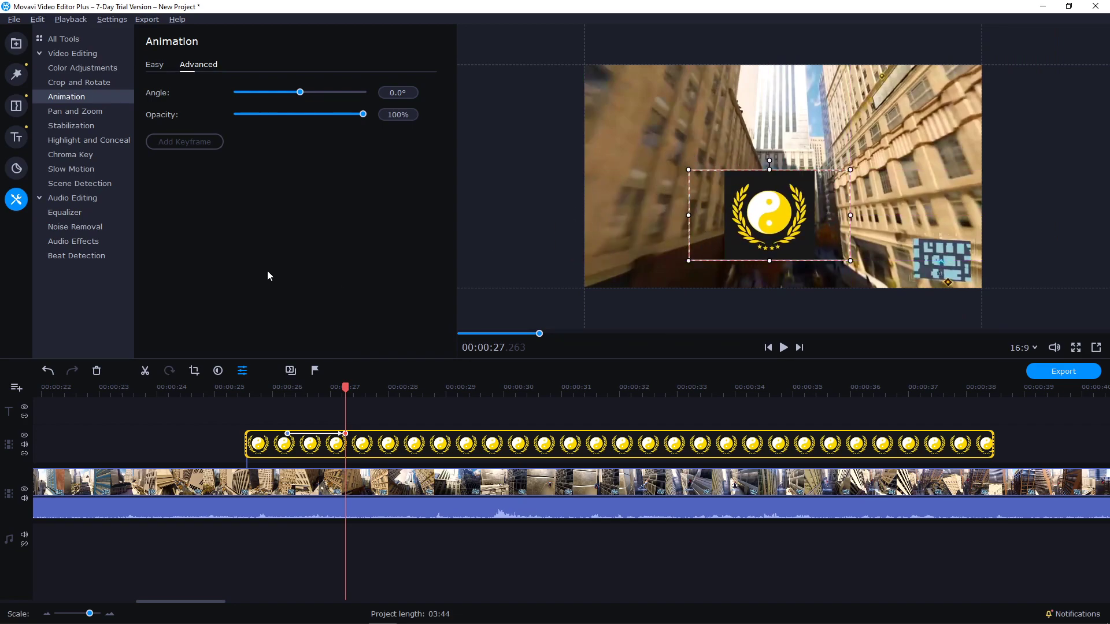
pyautogui.moveTo(297, 387); pyautogui.dragTo(260, 388)
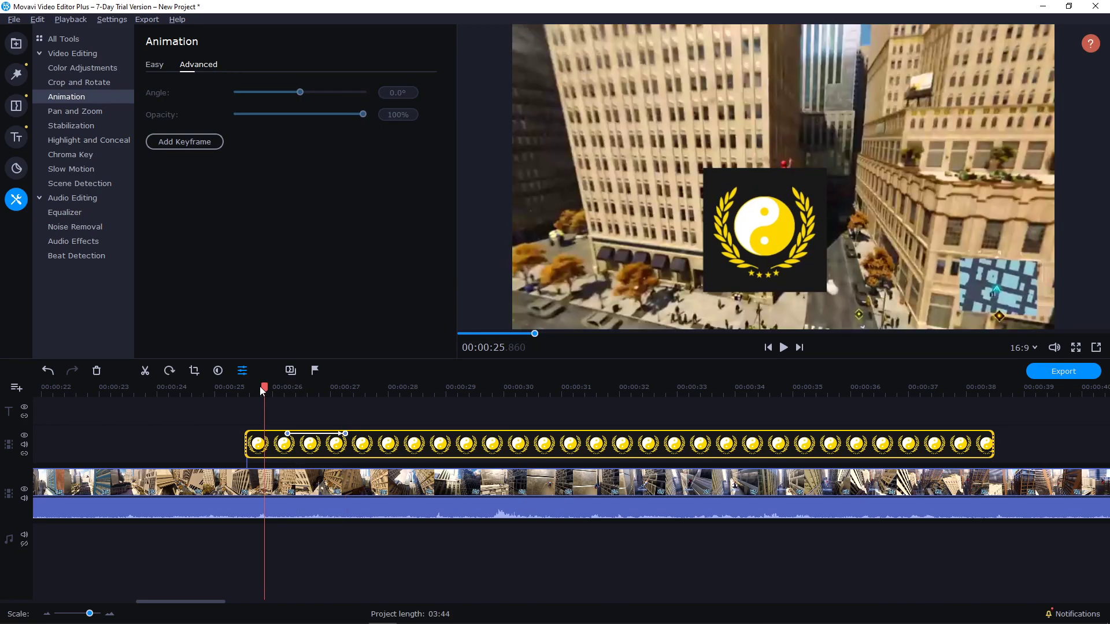
pyautogui.press('space')
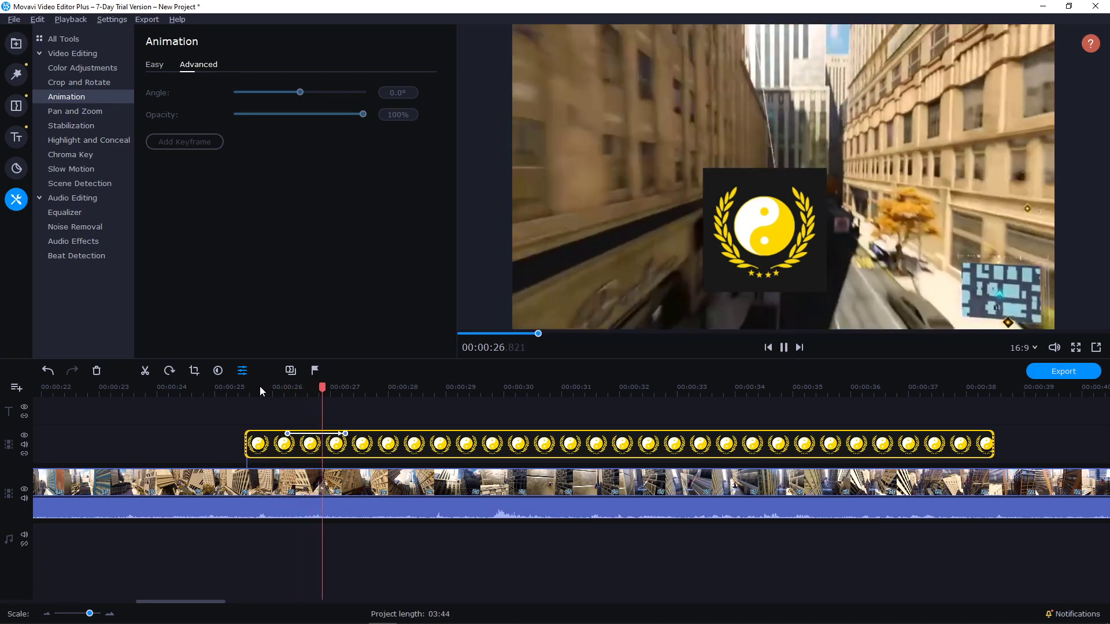
pyautogui.click(345, 434)
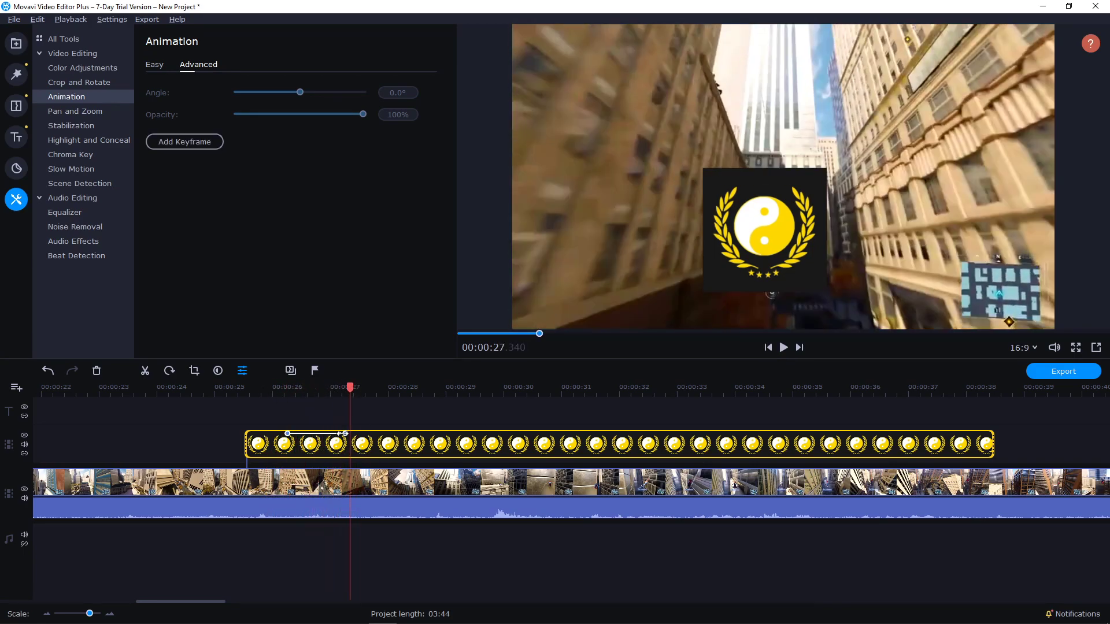
pyautogui.rightClick(345, 433)
# Choose Remove All Keyframes for the logo overlay clip.
pyautogui.click(394, 508)
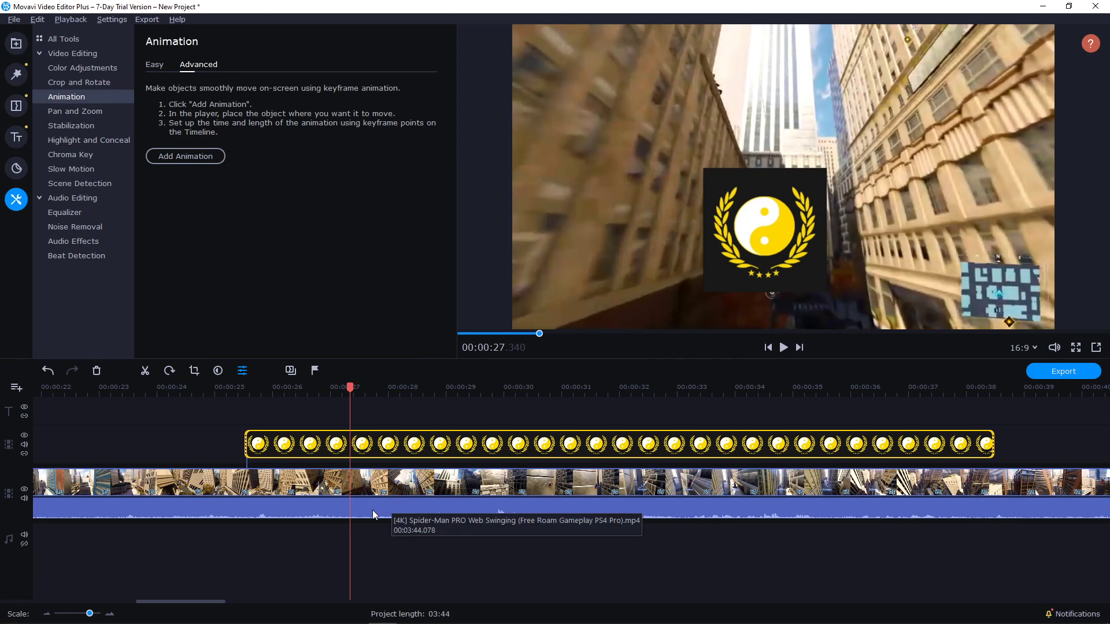
# Drag the yin-yang logo clip along the overlay track, then delete it from the timeline.
pyautogui.moveTo(495, 447); pyautogui.dragTo(362, 448)
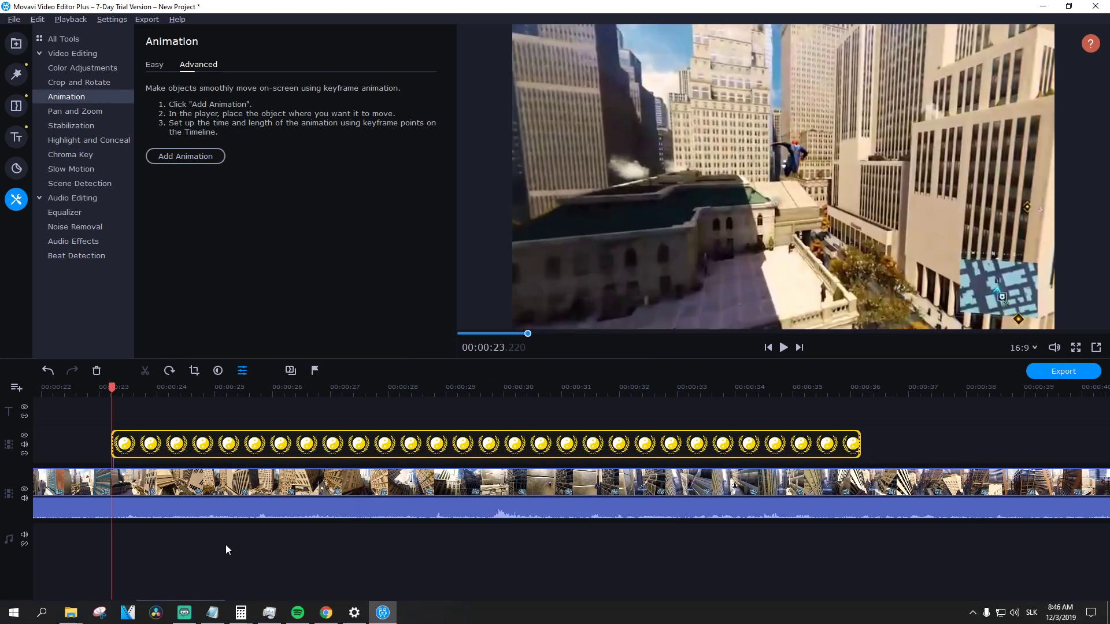
pyautogui.moveTo(244, 458); pyautogui.dragTo(289, 450)
pyautogui.press('Delete')
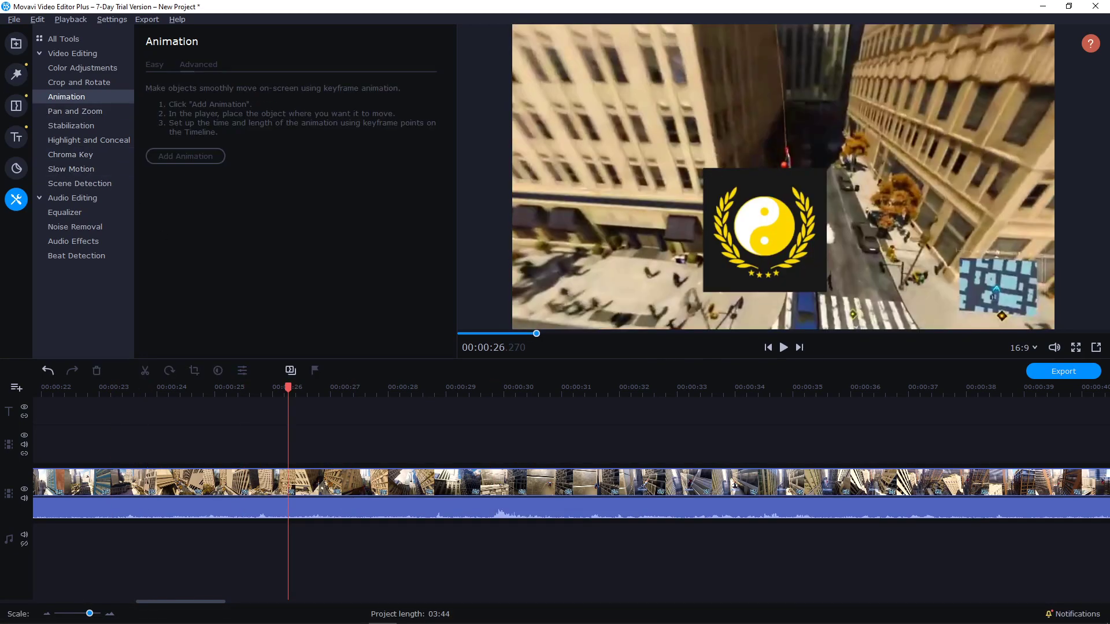
# Browse the Artistic category in the video filters collection.
pyautogui.click(15, 84)
pyautogui.click(65, 96)
pyautogui.click(69, 110)
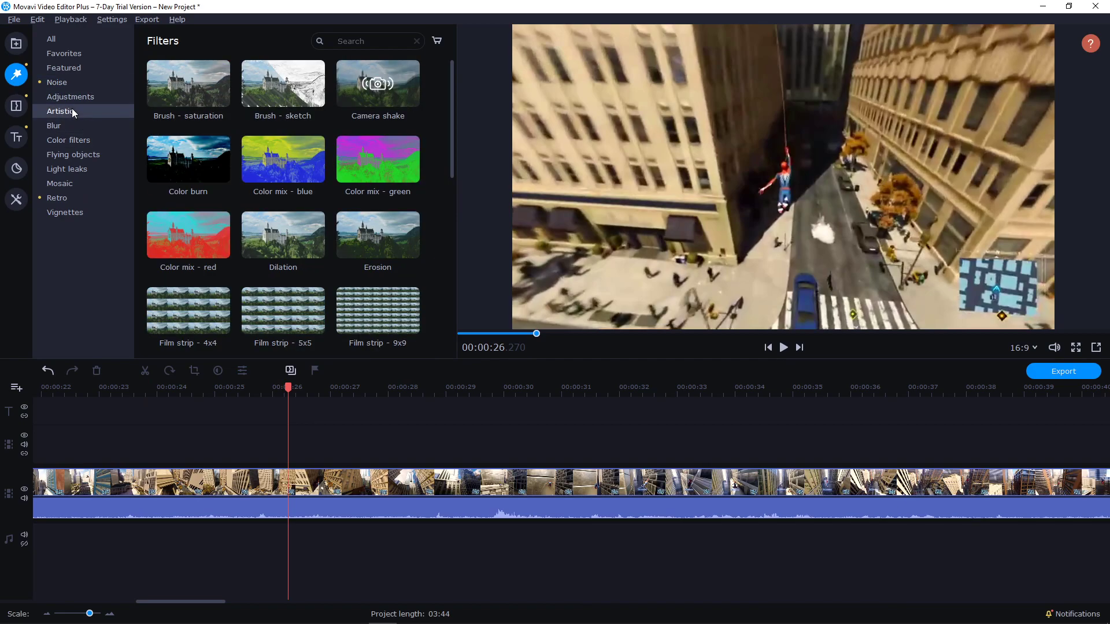
pyautogui.scroll(-3, 355, 173)
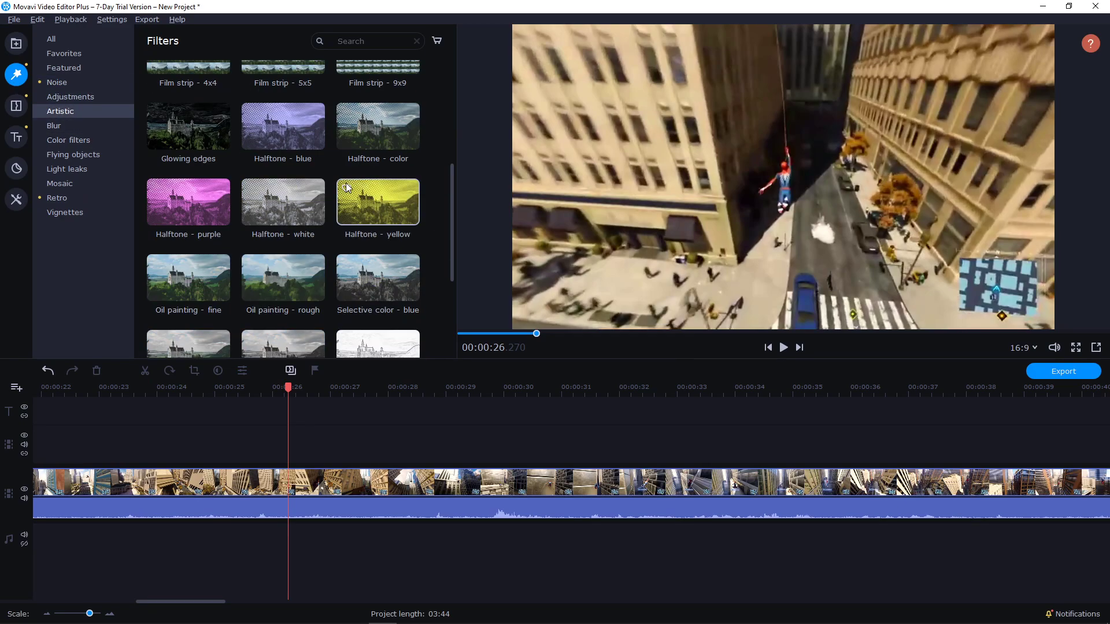
pyautogui.scroll(3, 346, 178)
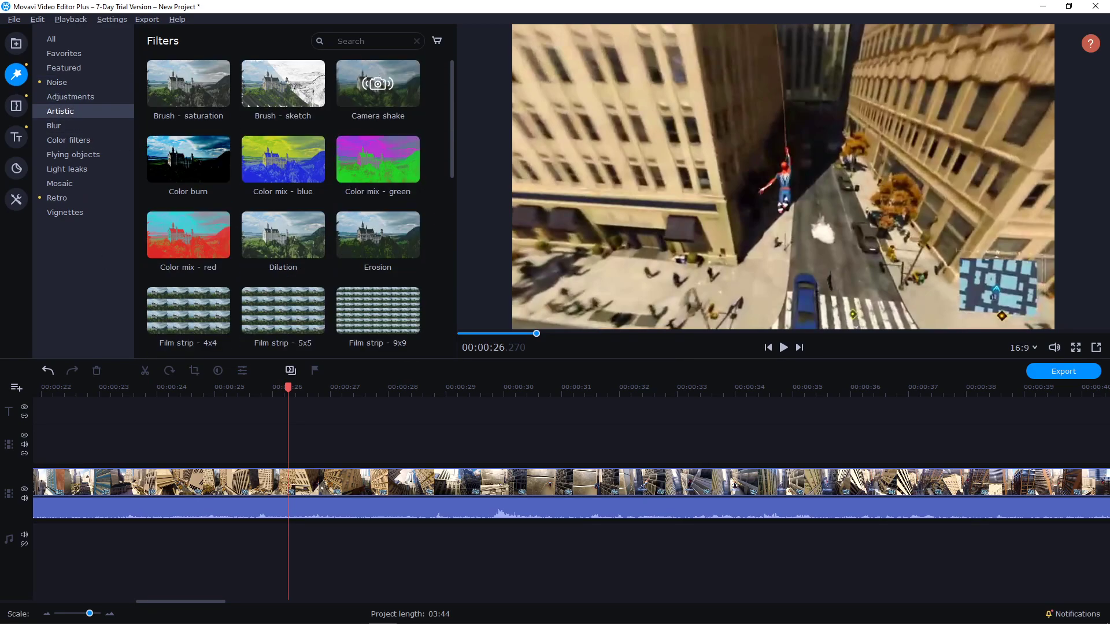